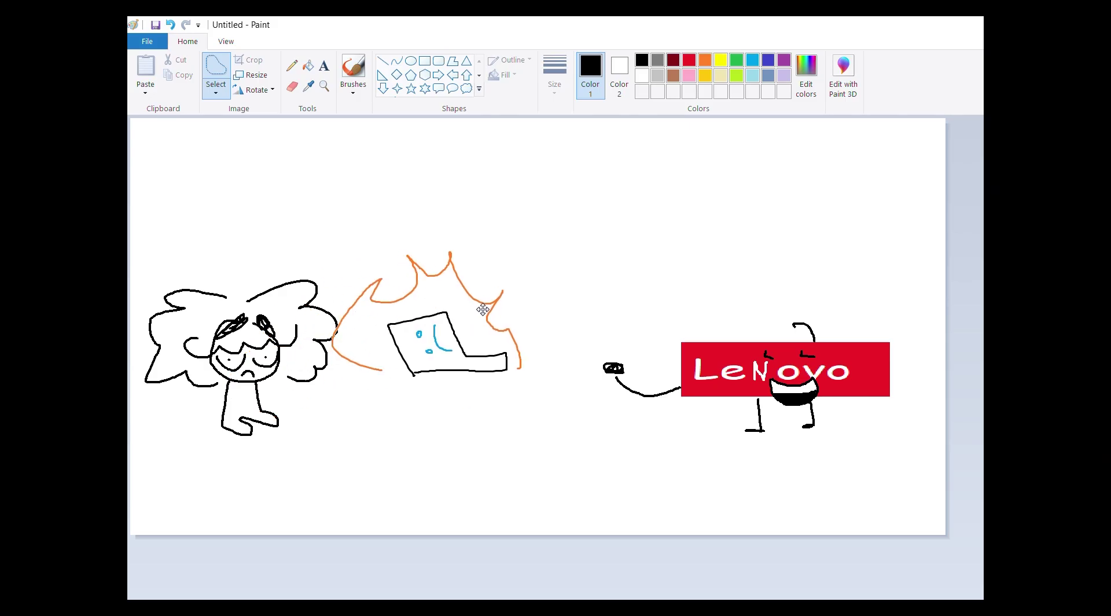
Move the burning laptop drawing onto the Lenovo character's hand and add the 14-point text "we will take good care of him !!!" above it
left_click_drag(462, 291, 620, 290)
left_click_drag(675, 186, 933, 276)
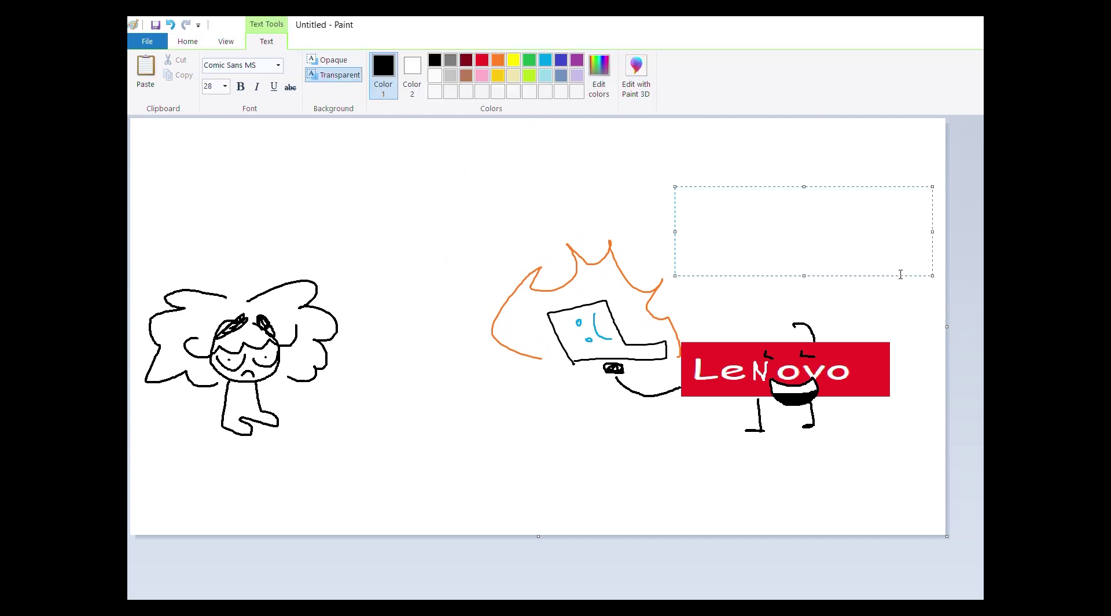
left_click(225, 86)
left_click(216, 166)
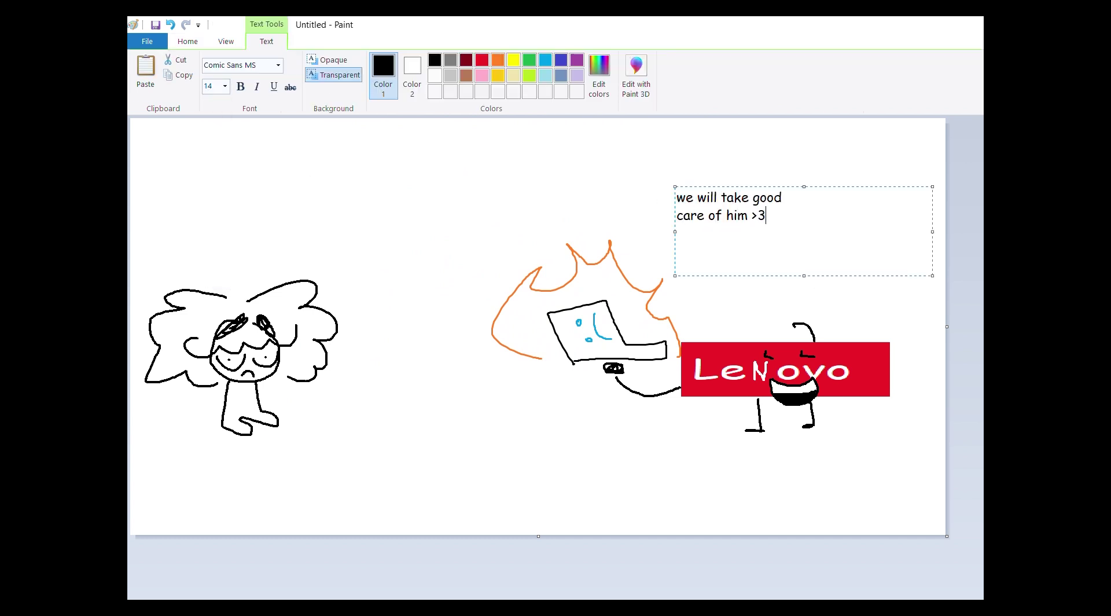
Draw a black oval speech bubble around the text and light turquoise tear streaks over the crying figure's face
left_click(187, 42)
left_click(437, 75)
left_click_drag(632, 157, 844, 299)
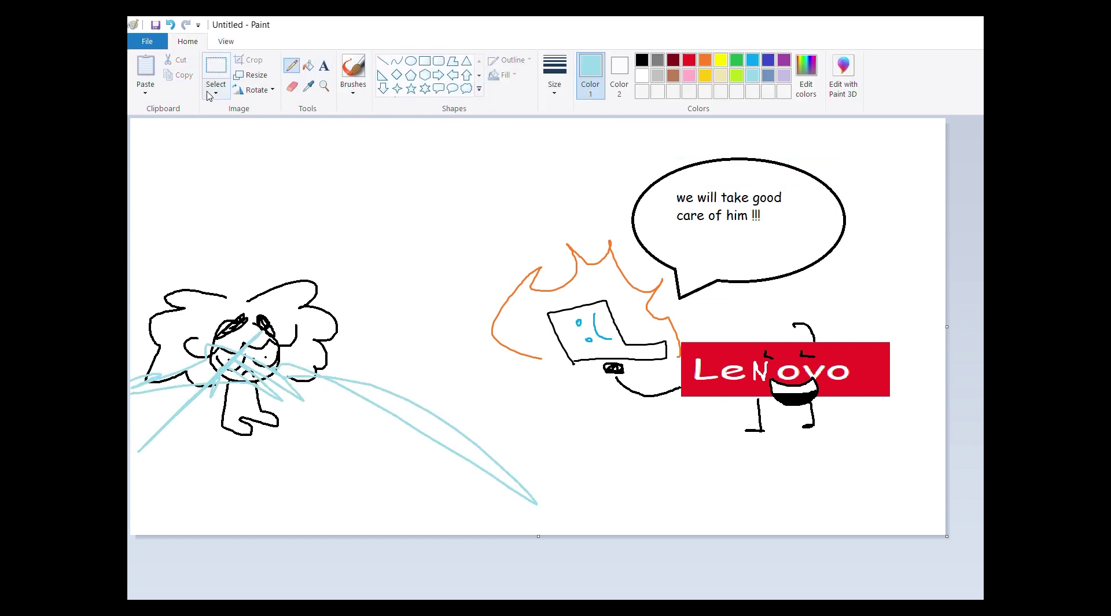
mouse_move(452, 174)
left_mouse_down()
mouse_move(416, 216)
mouse_move(579, 405)
left_mouse_up()
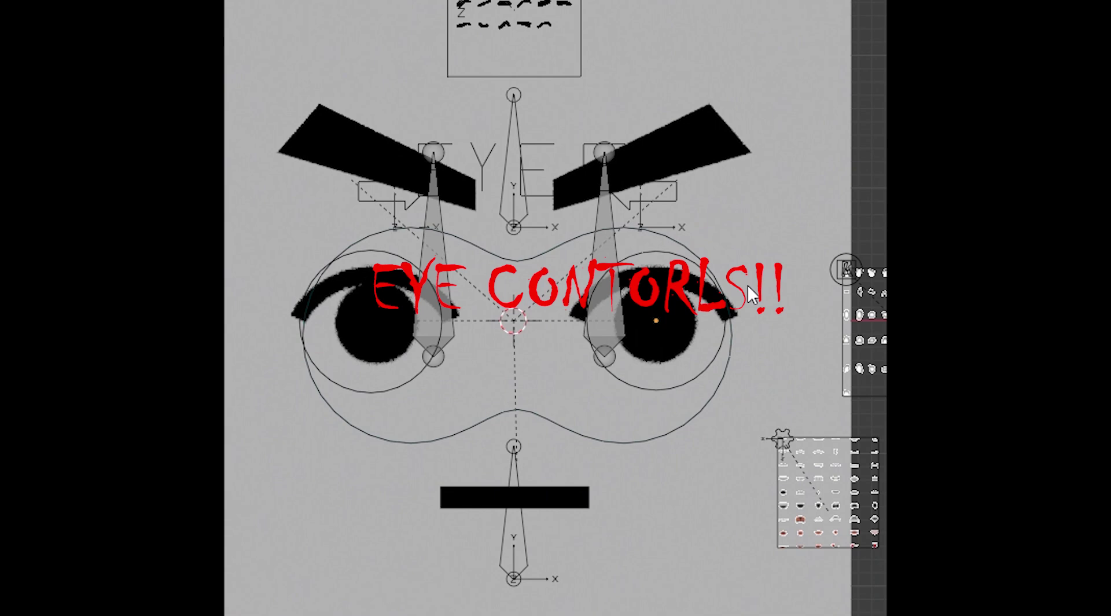
Move the L eye-shape control across the grid of eye drawings to swap that eye for another shape
scroll(748, 286, "up", 2)
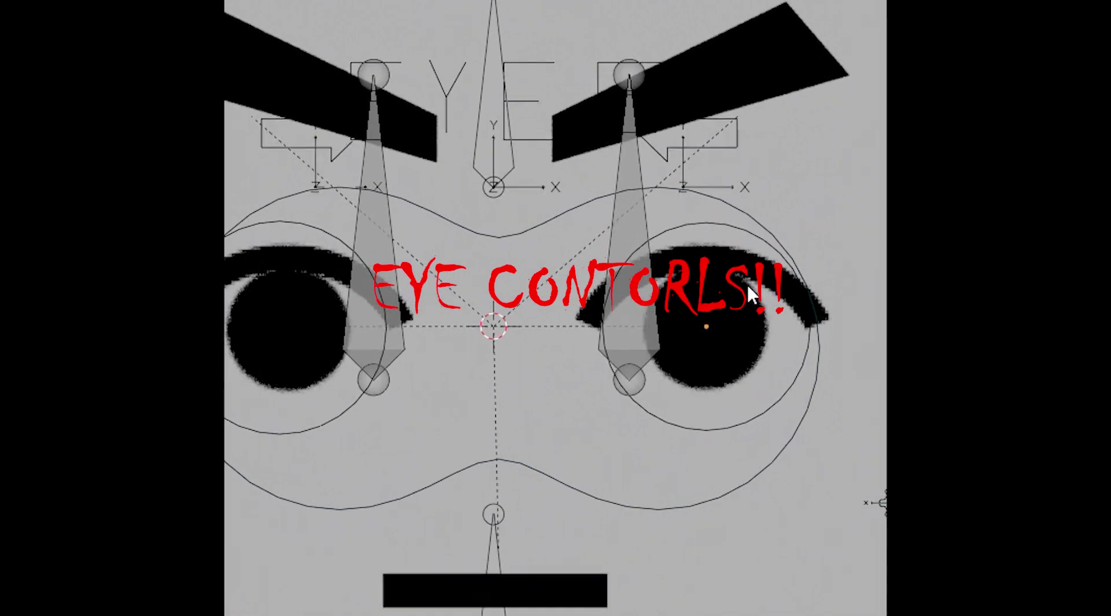
scroll(748, 286, "right", 8)
scroll(748, 287, "up", 4)
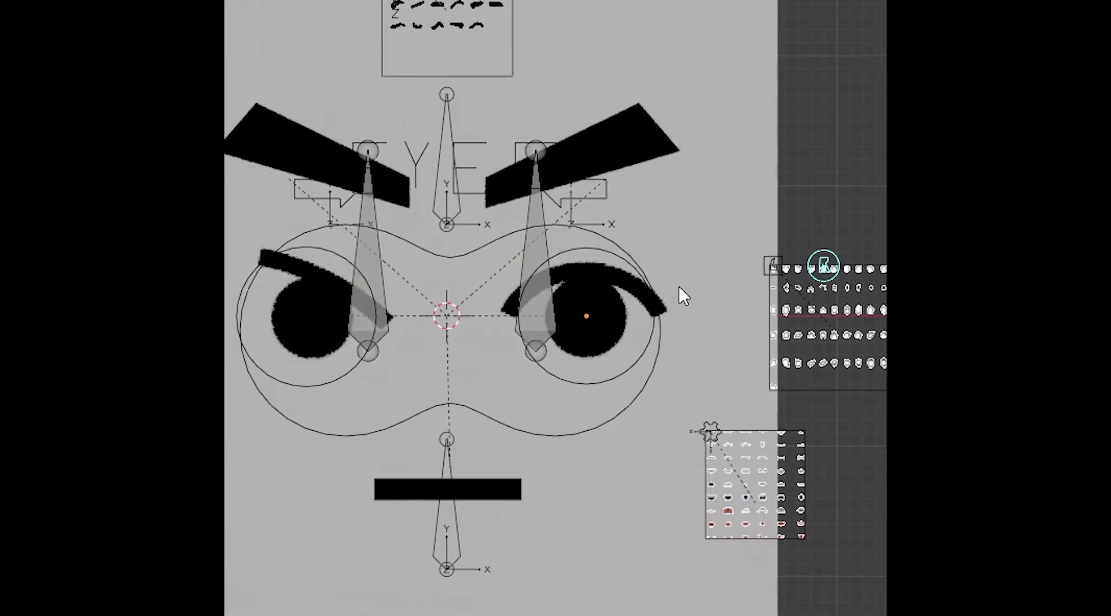
key("KP_5")
key("KP_5")
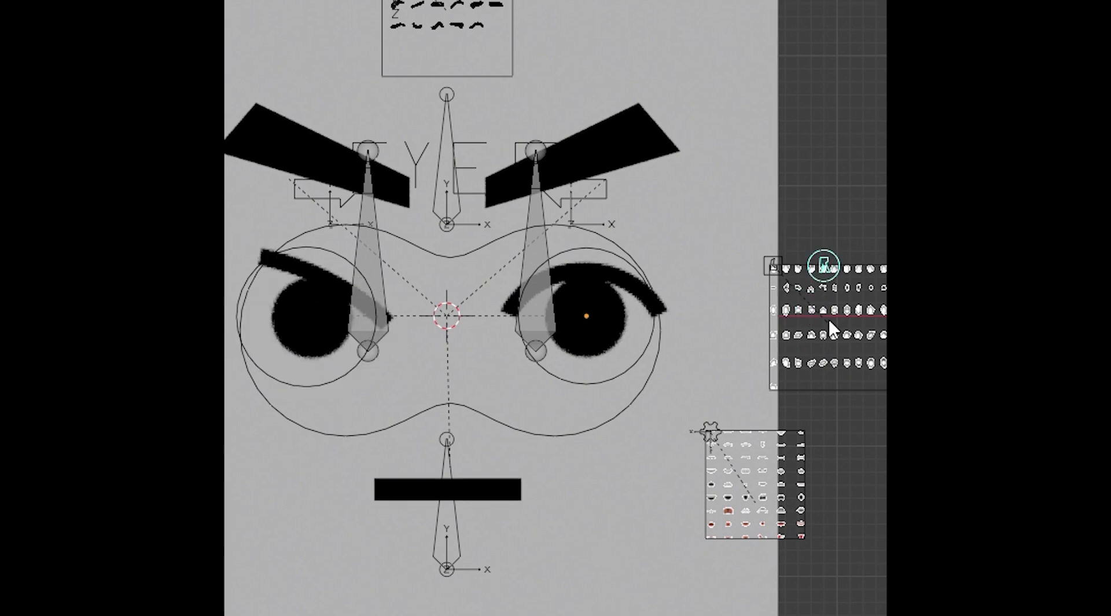
left_click(768, 279)
key("g")
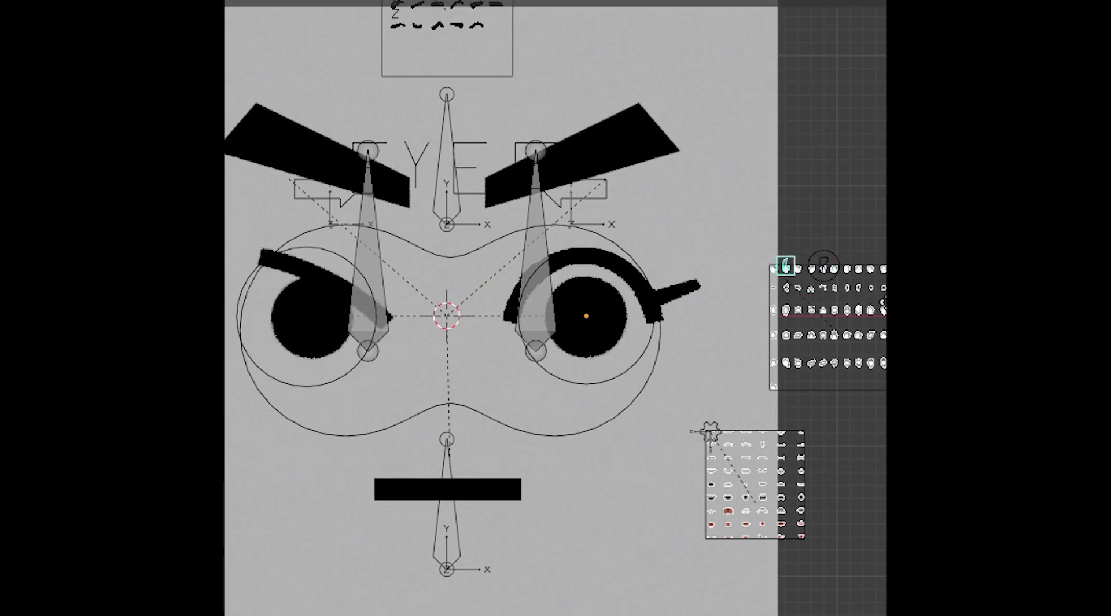
left_click(834, 265)
key("g")
left_click(823, 265)
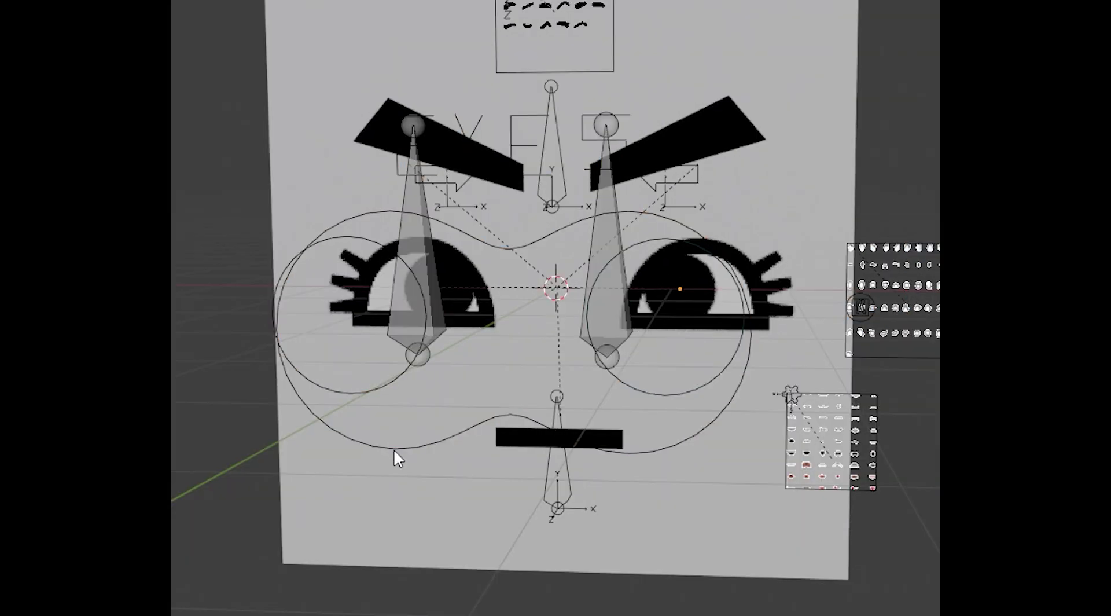
From the front view, try moving both pupils together with the goggle-shaped eye control
key("KP_1")
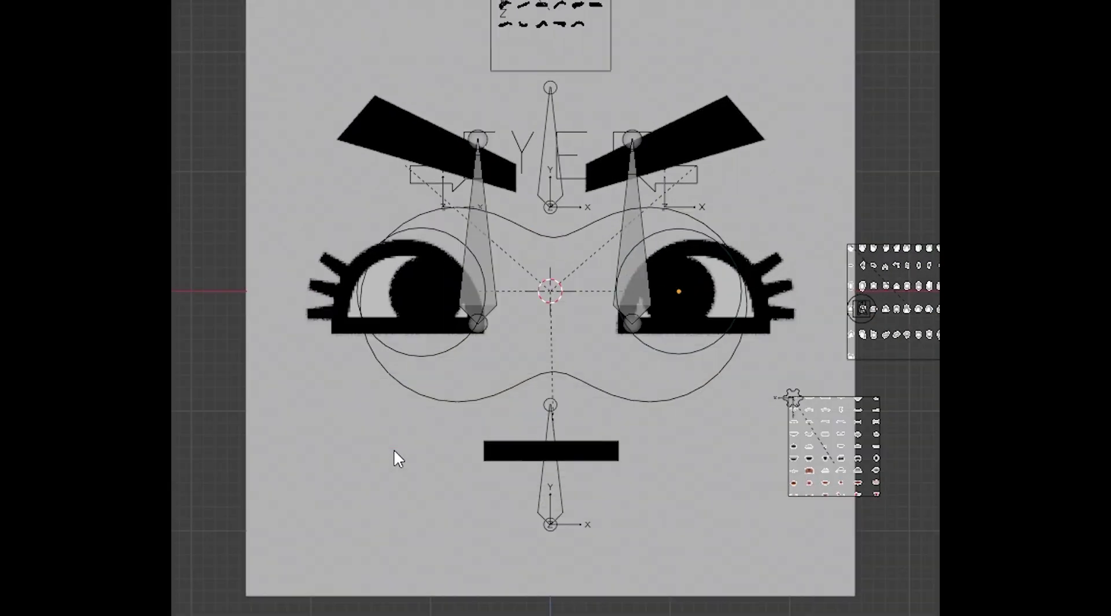
left_click(485, 399)
key("g")
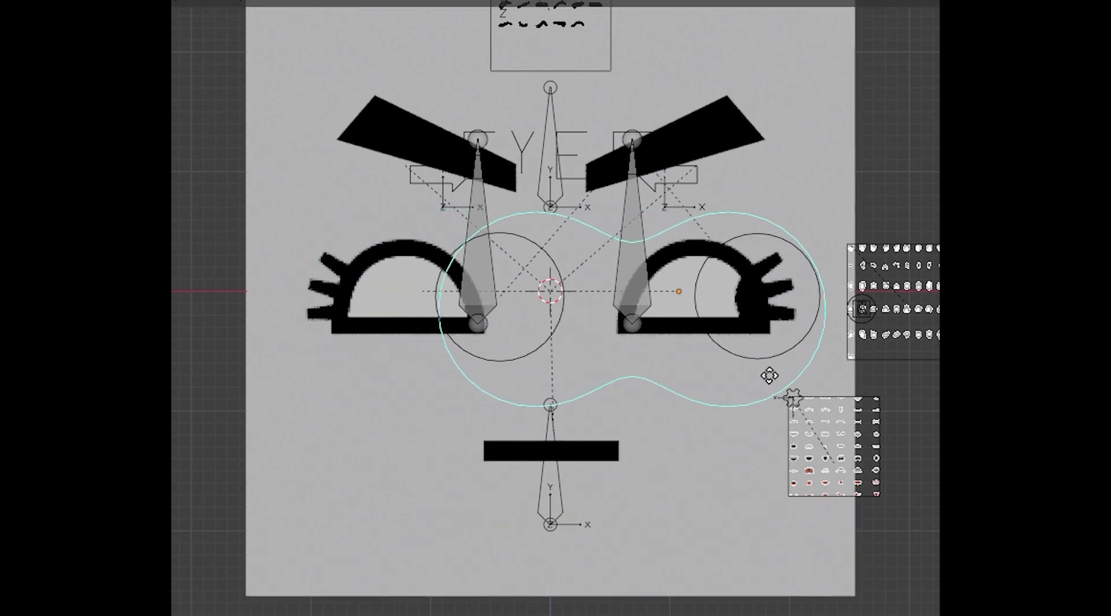
left_click(703, 407)
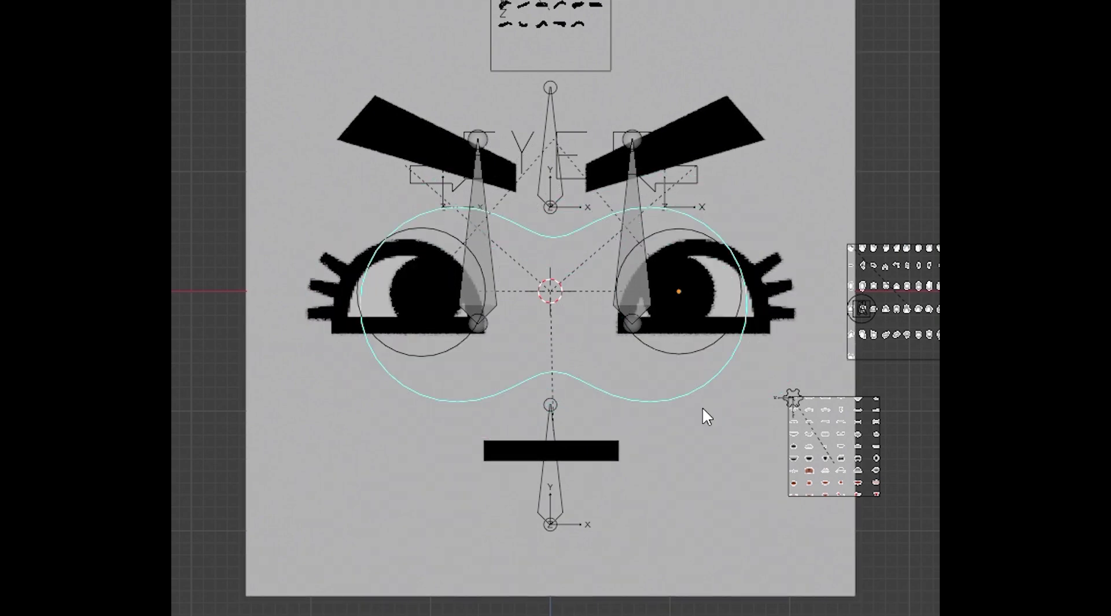
Try moving and shrinking a single pupil with its circular control, including scaling both pupils together
left_click(425, 356)
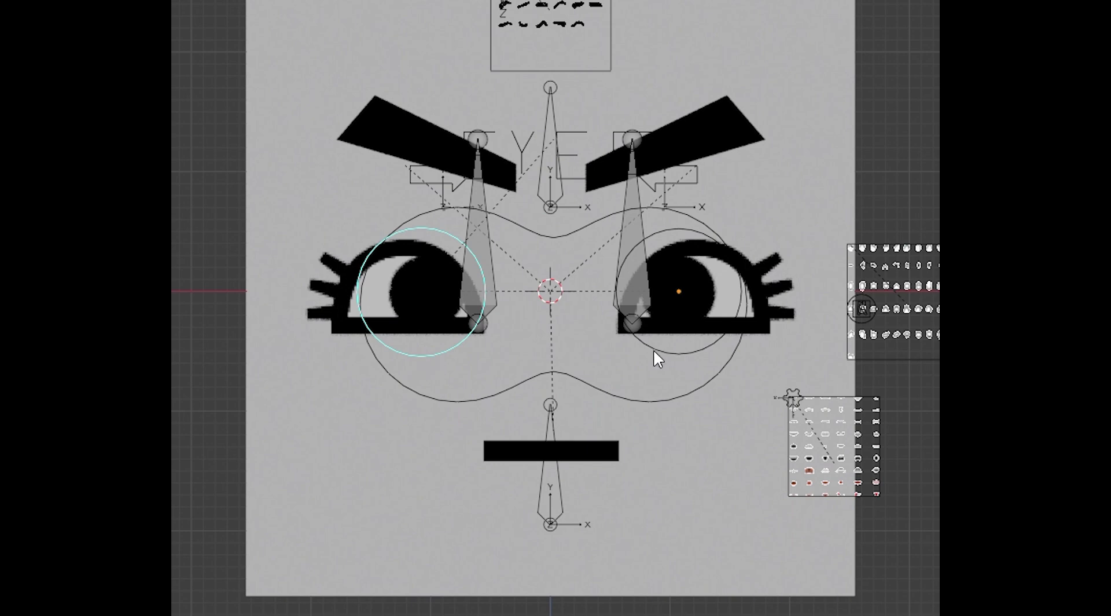
key("g")
right_click(635, 398)
key("s")
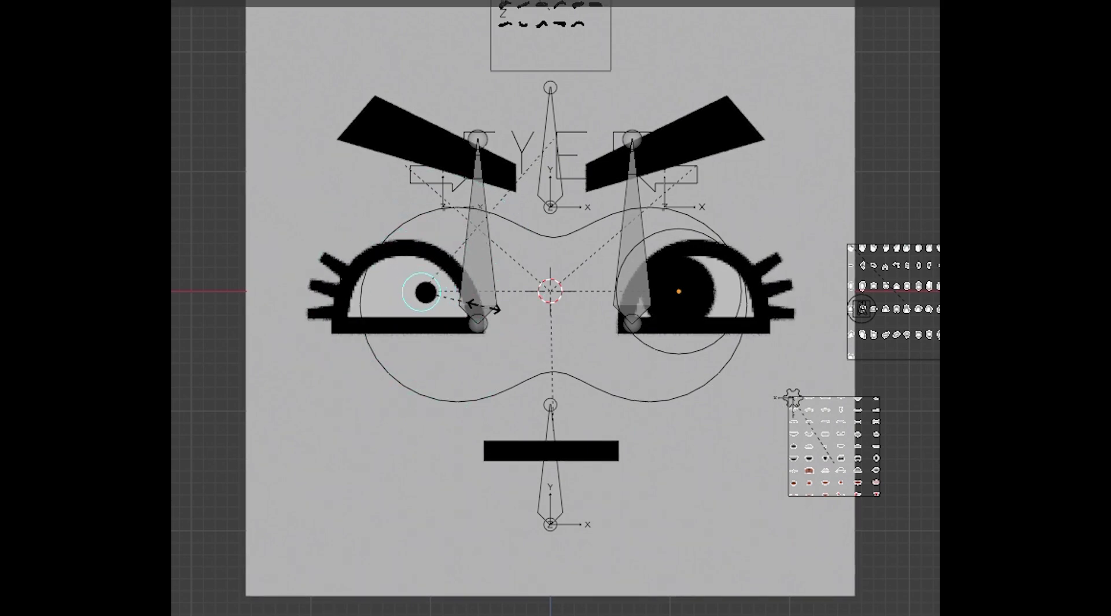
right_click(625, 360)
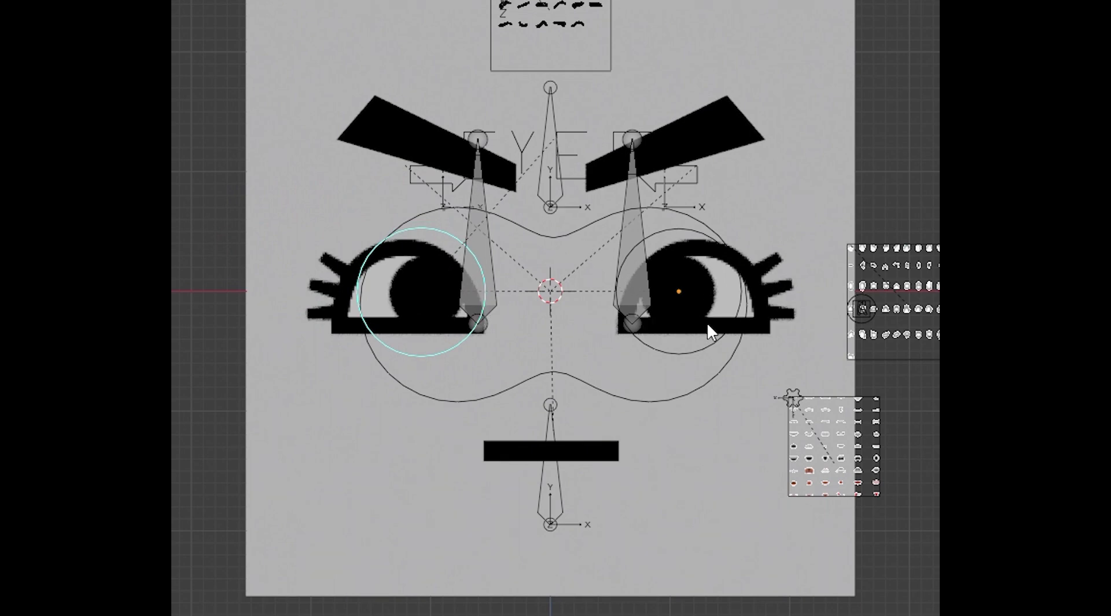
key("s")
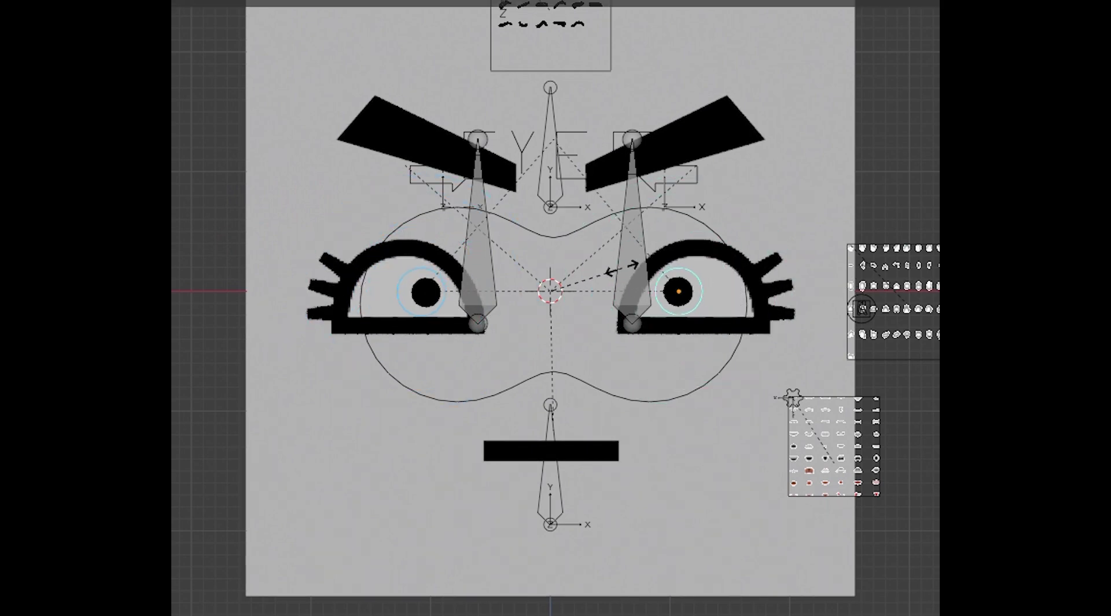
right_click(818, 287)
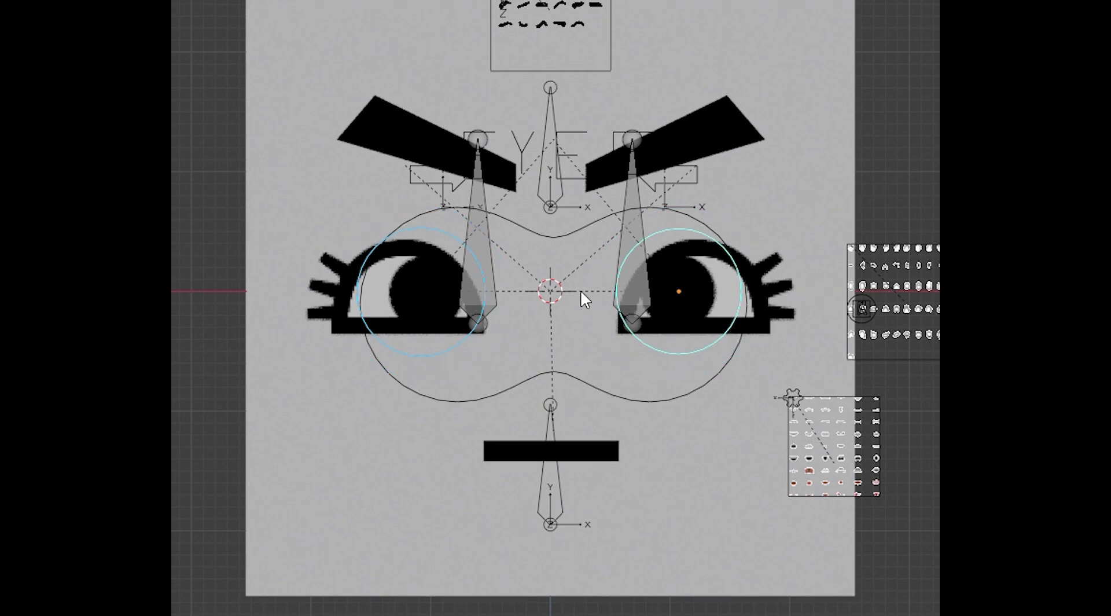
Try moving and rotating one eye with the bone beside its inner corner
left_click(485, 235)
key("g")
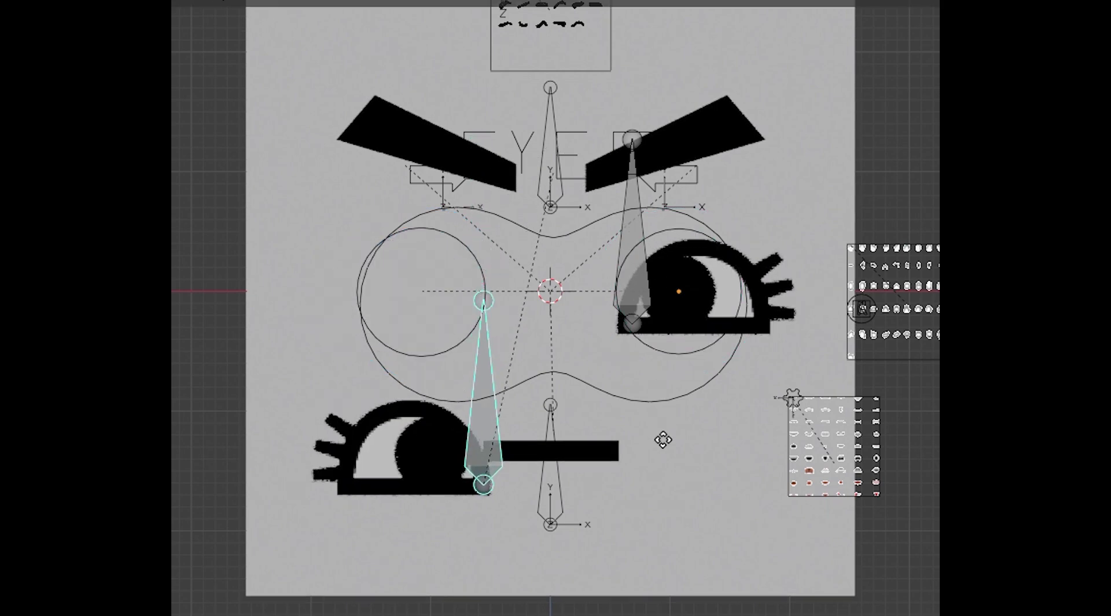
key("Escape")
key("r")
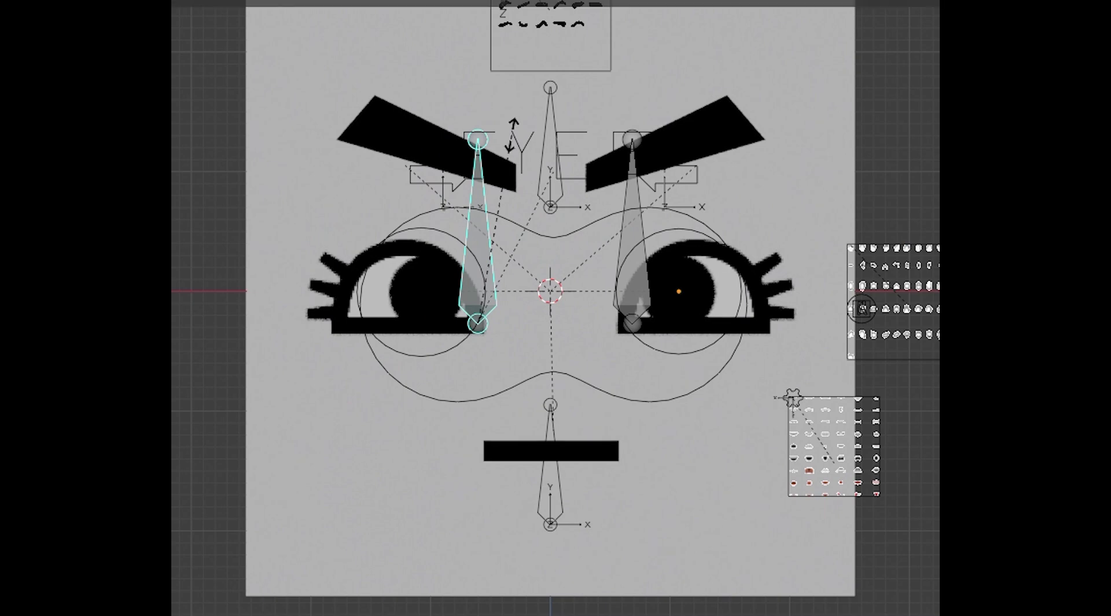
Try scaling the selected eye bone along the X, Y and Z axes in turn
key("s")
key("x")
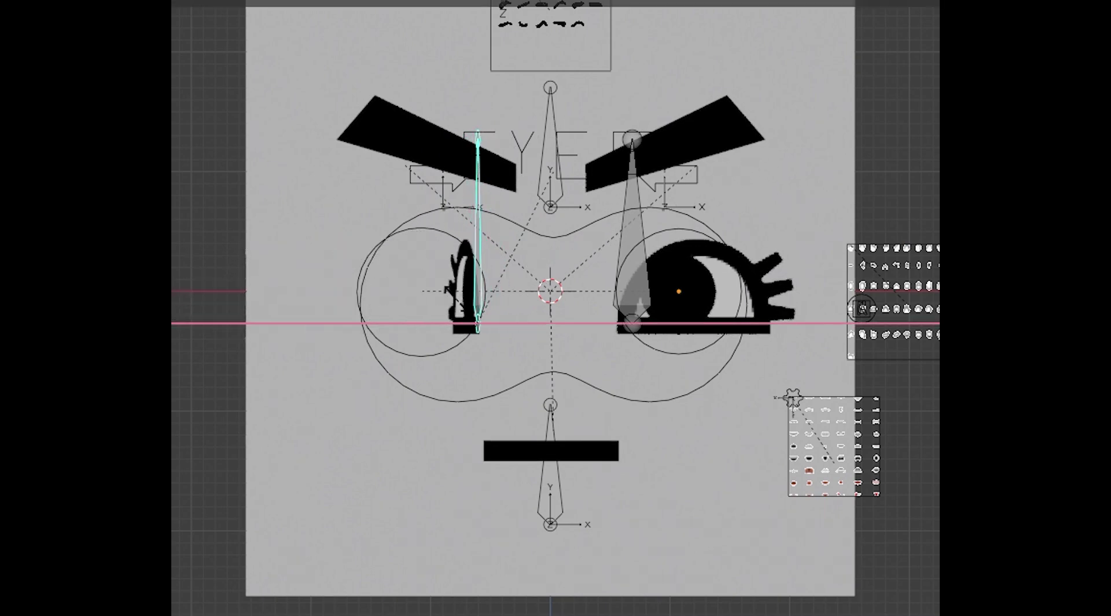
key("y")
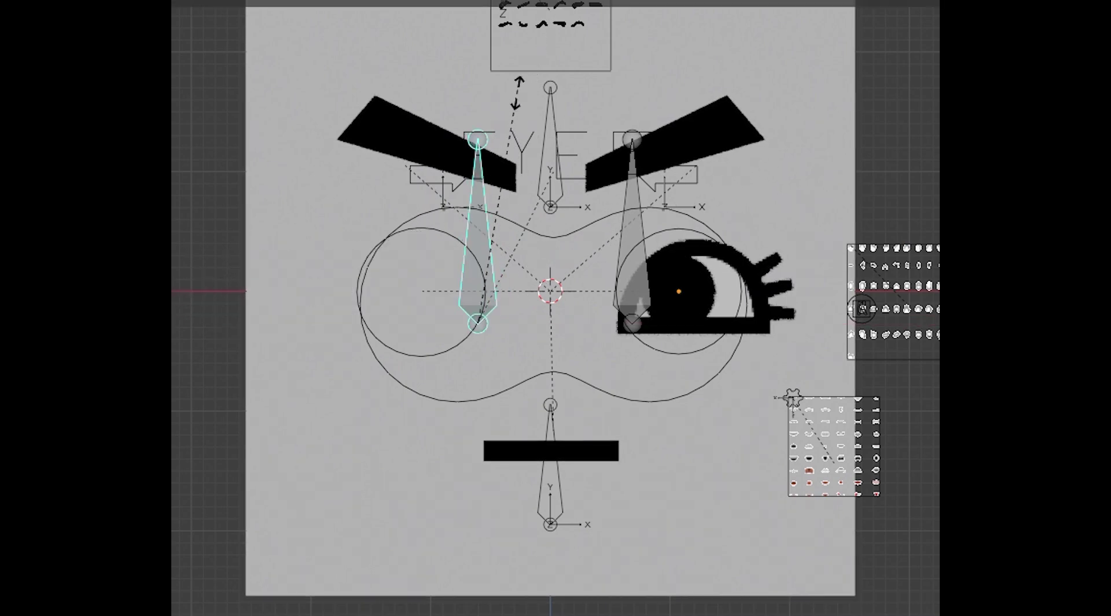
key("z")
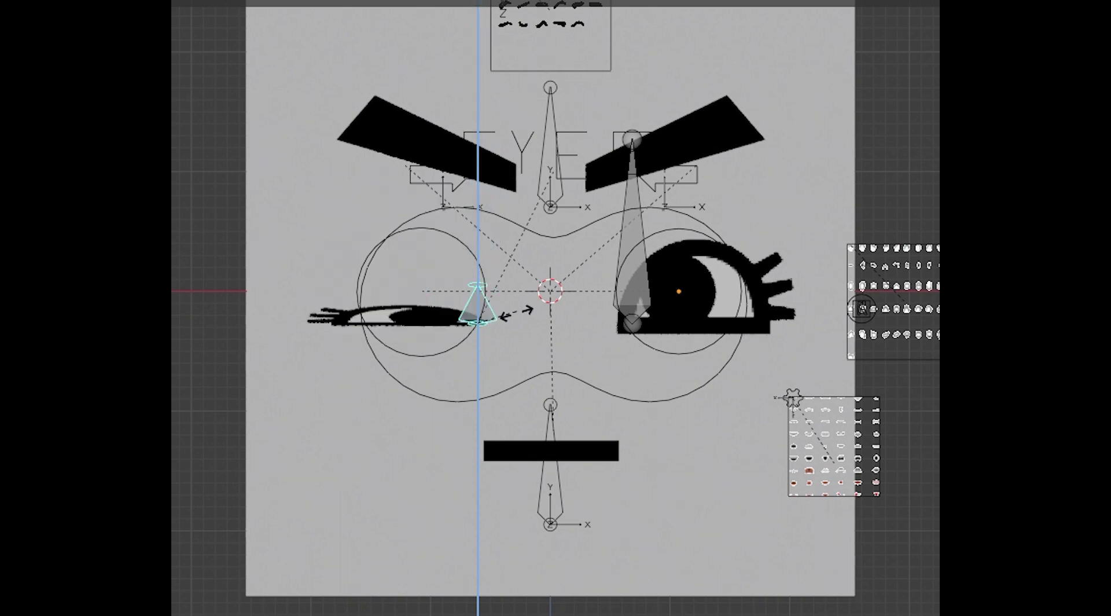
right_click(497, 264)
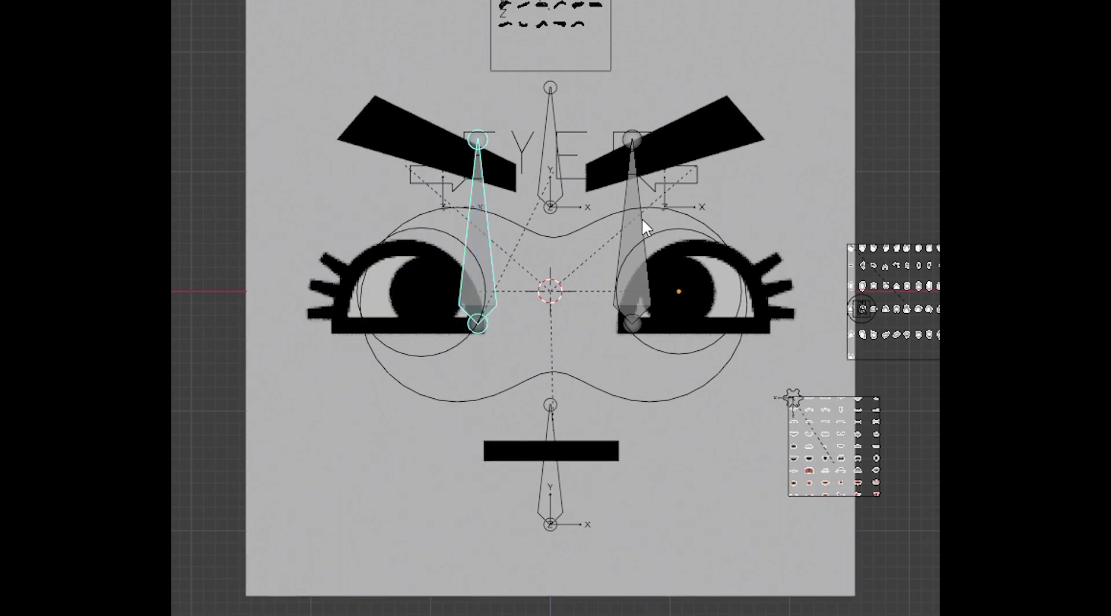
Add the other eye's bone to the selection and try scaling and rotating both eyes together
left_click(624, 238, "shift")
key("s")
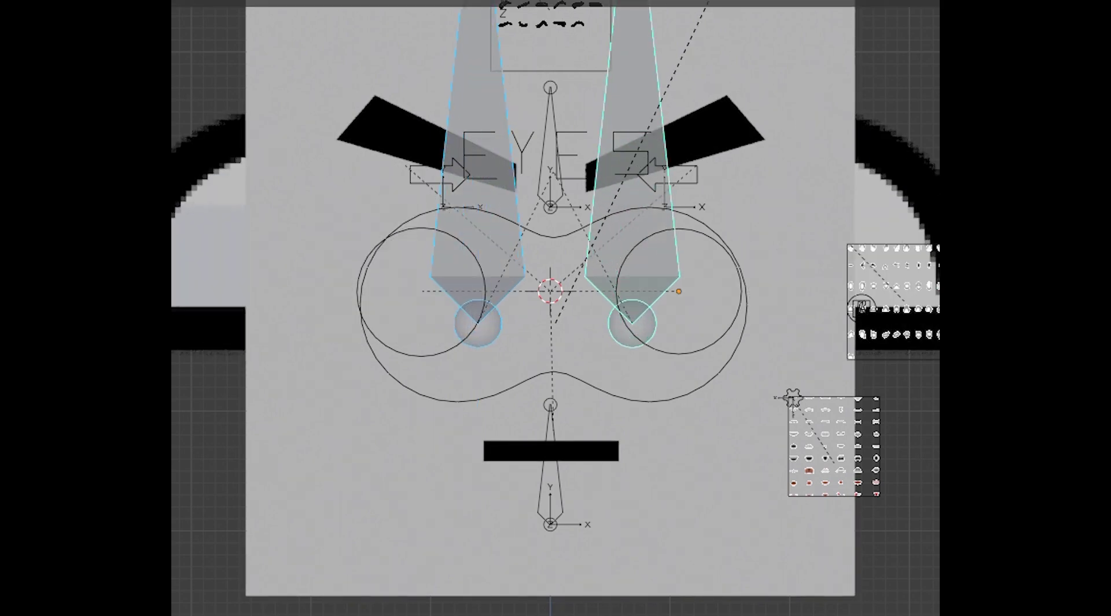
key("Escape")
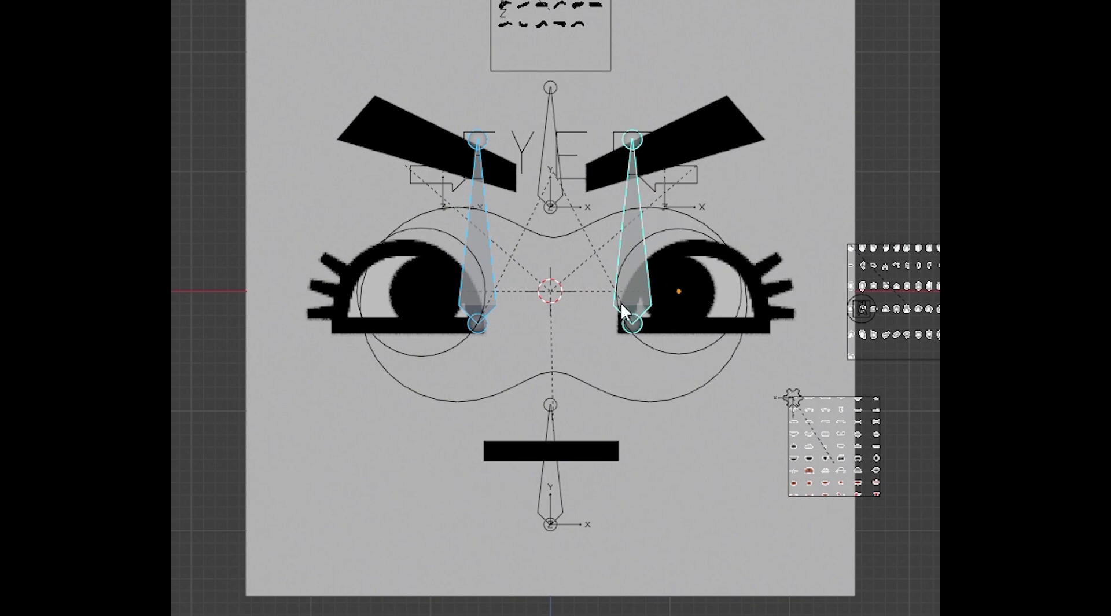
key("r")
key("Escape")
Move the gear-shaped mouth control to the wide open smile in the first column of the mouth grid
key("ctrl+Tab")
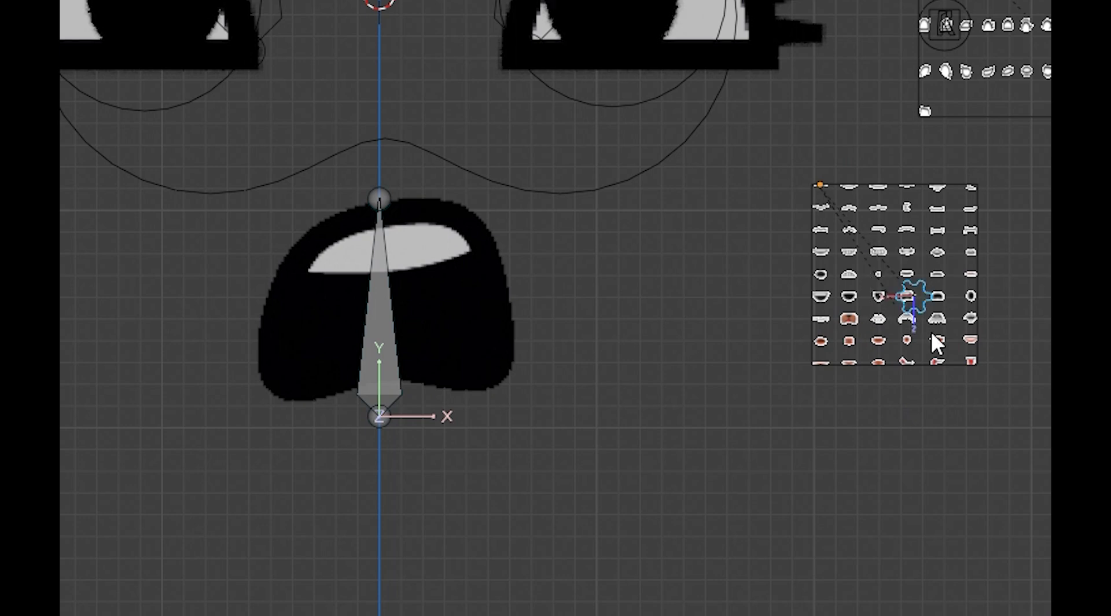
key("g")
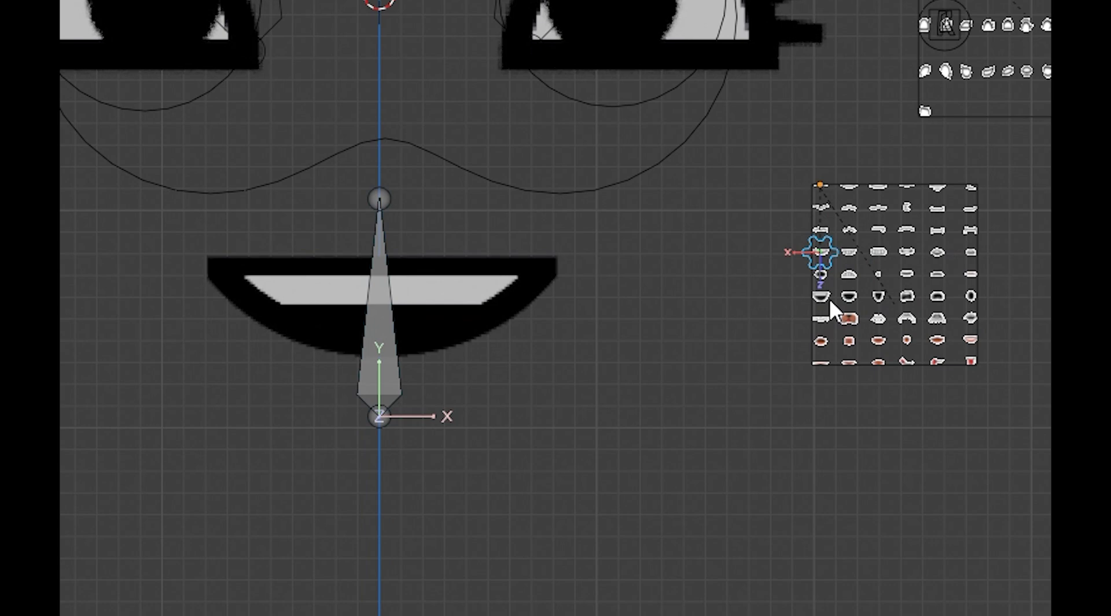
Try scaling the mouth with its bone, first uniformly and separately in the horizontal and vertical directions
left_click(353, 360)
key("s")
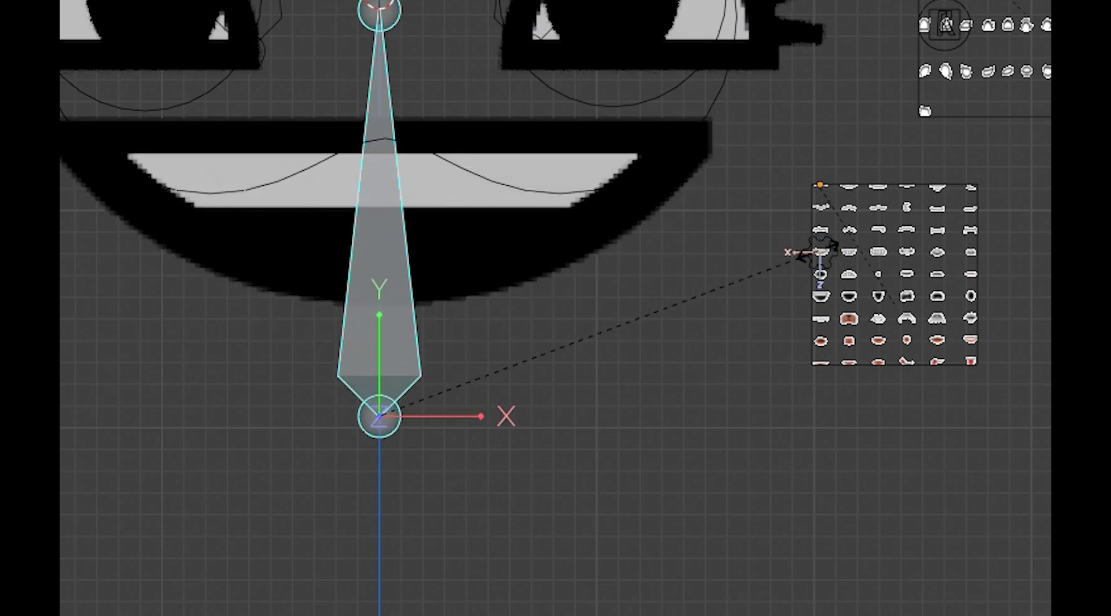
key("x")
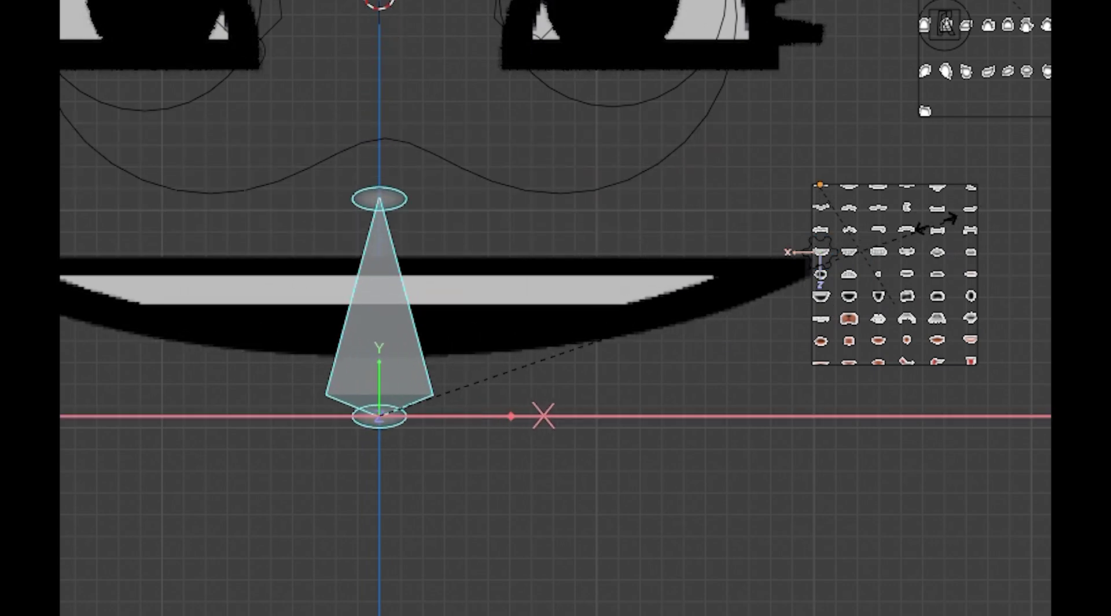
key("y")
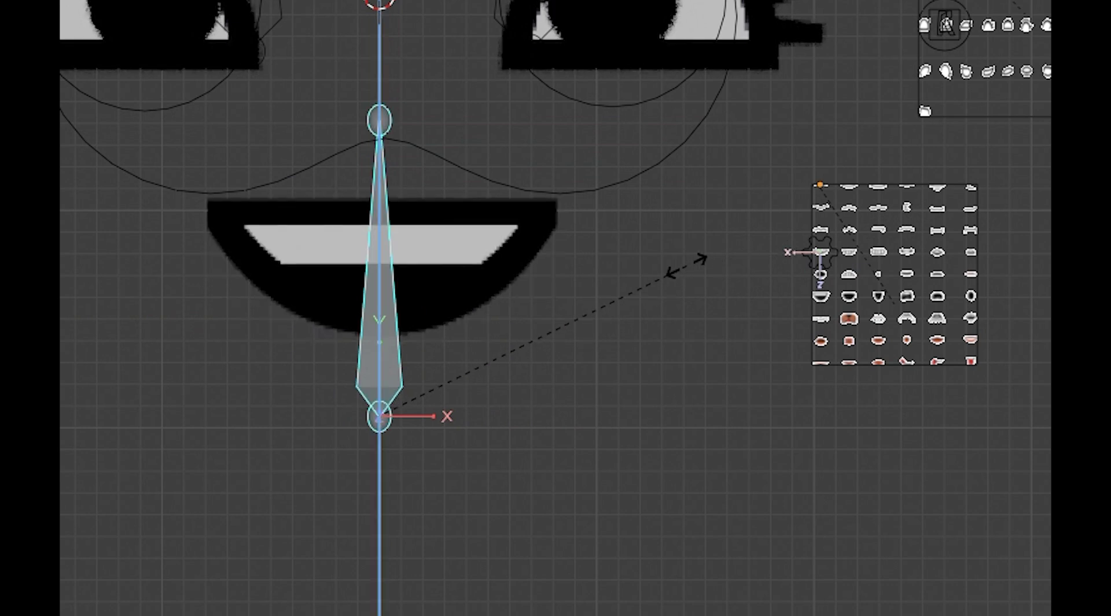
left_click(725, 381)
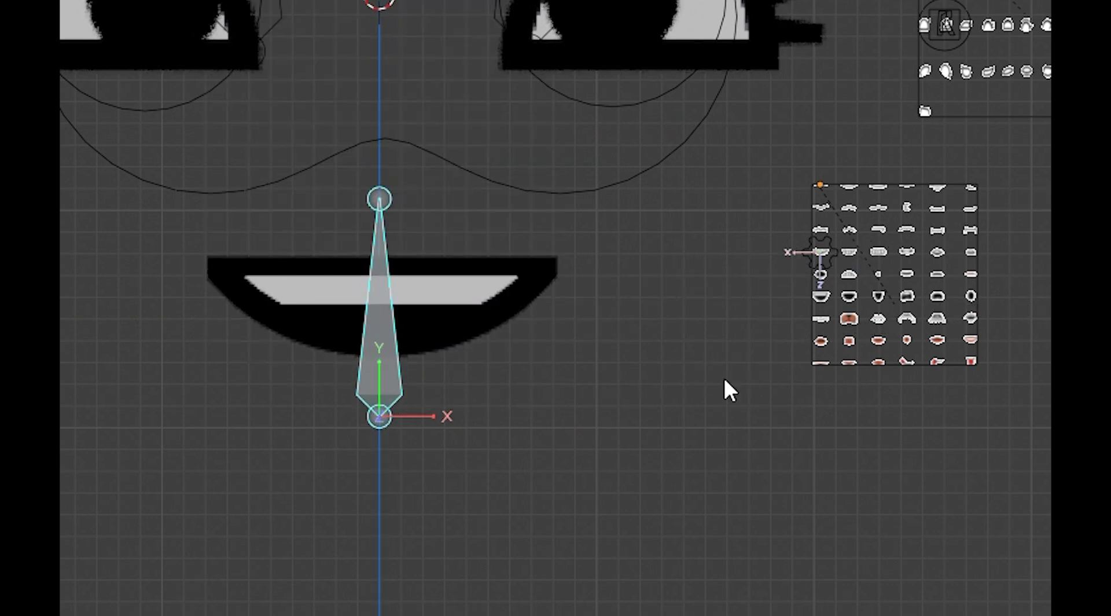
Try moving and rotating the mouth with its bone
key("g")
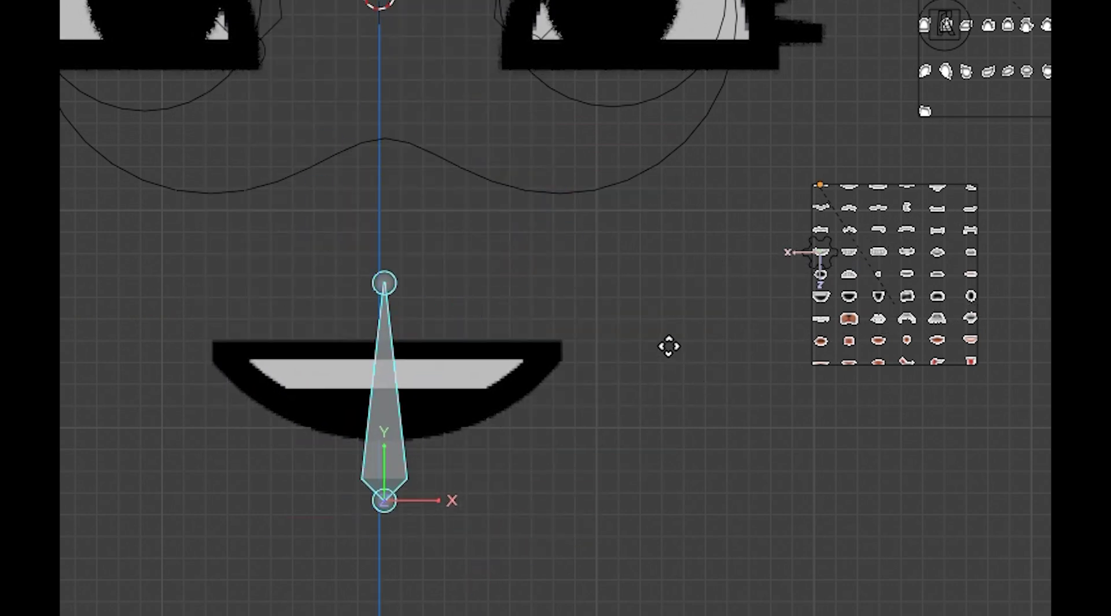
key("r")
key("Escape")
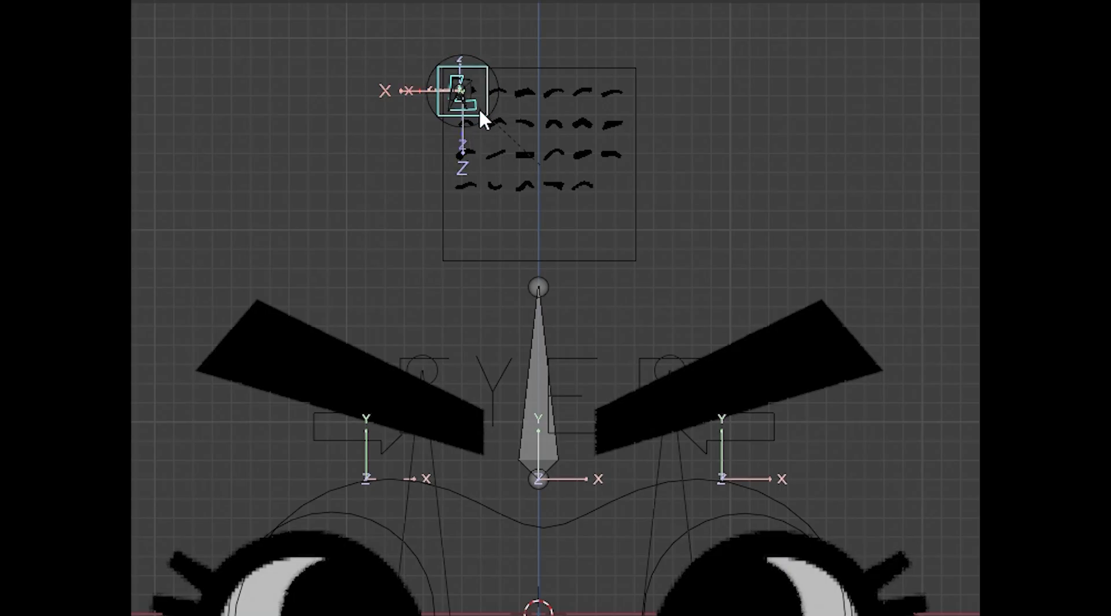
Try another shape for one eyebrow by moving the L eyebrow control along the grid of eyebrow drawings
key("g")
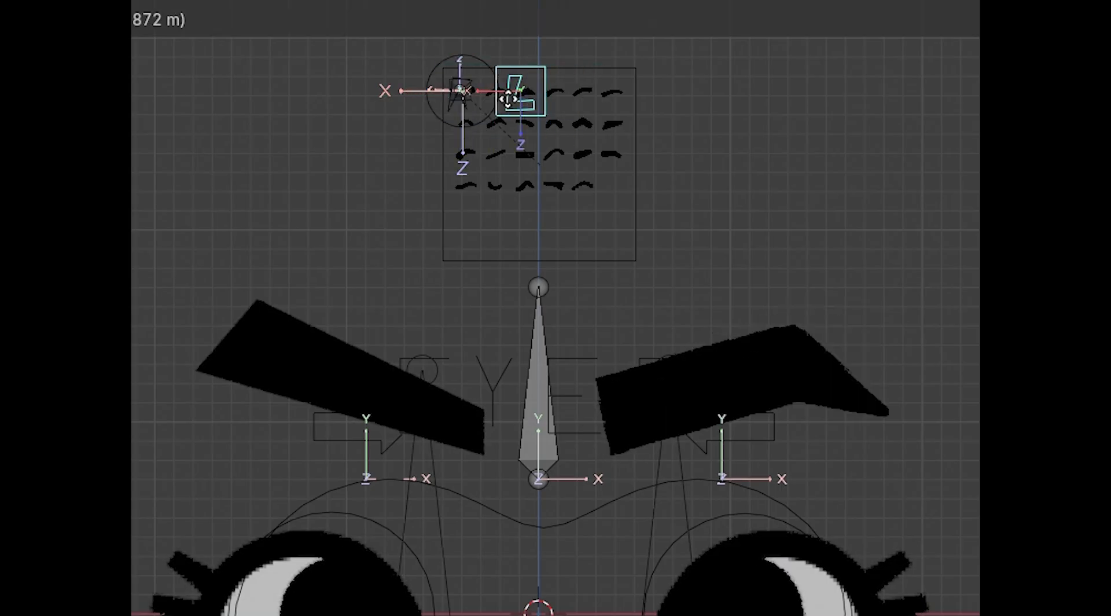
left_click(601, 107)
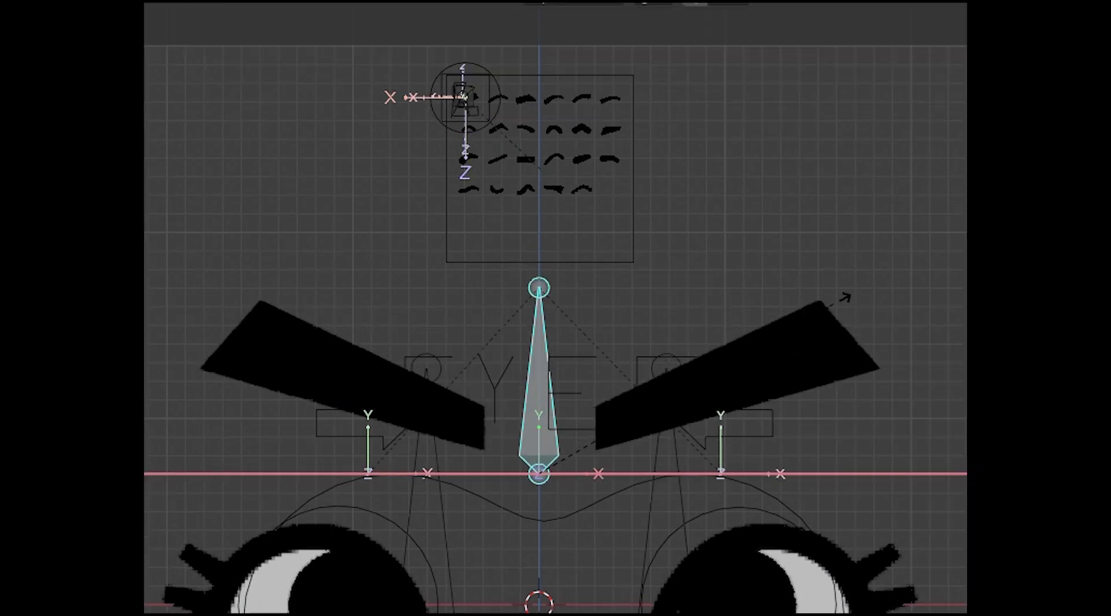
Try scaling both eyebrows with their central bone, first along the X axis and along the Z axis
key("x")
key("z")
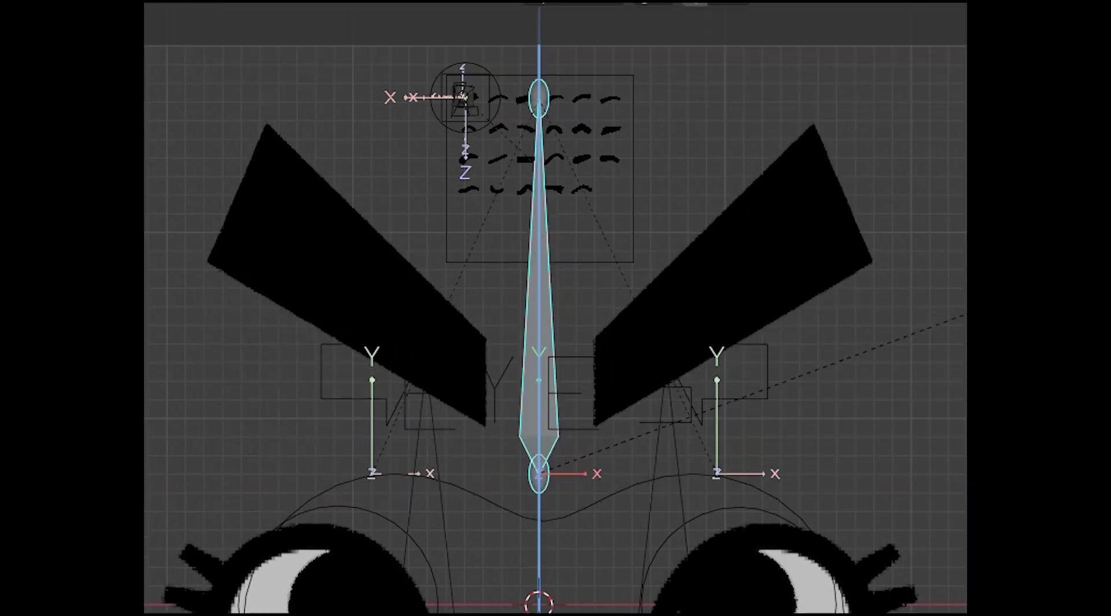
left_click(874, 172)
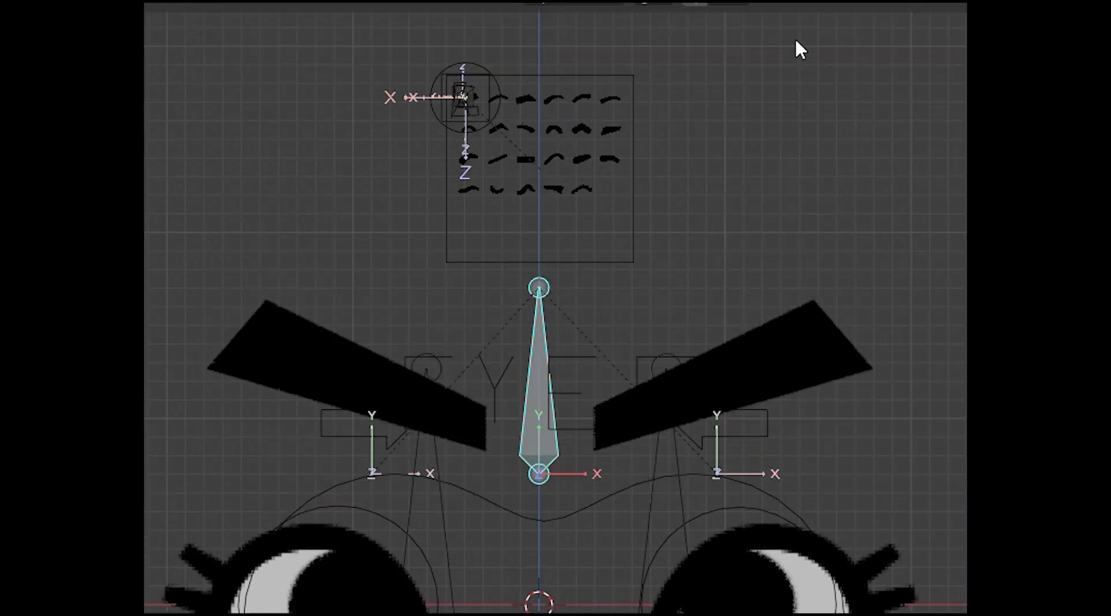
Rotate only one eyebrow with its arrow-shaped control so its outer end tilts downward
left_click(745, 432)
key("r")
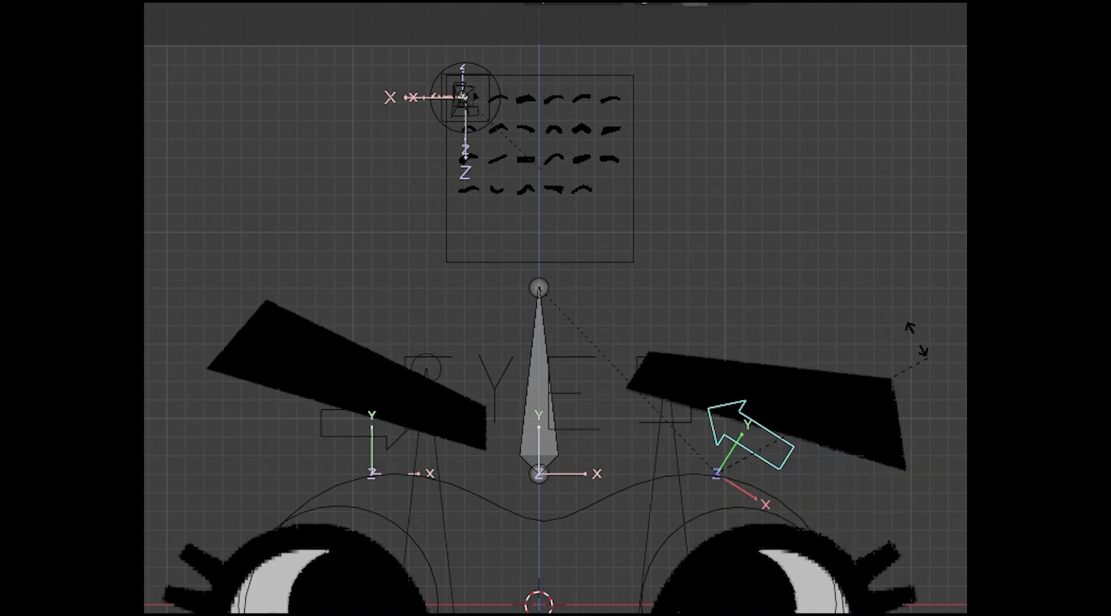
left_click(861, 234)
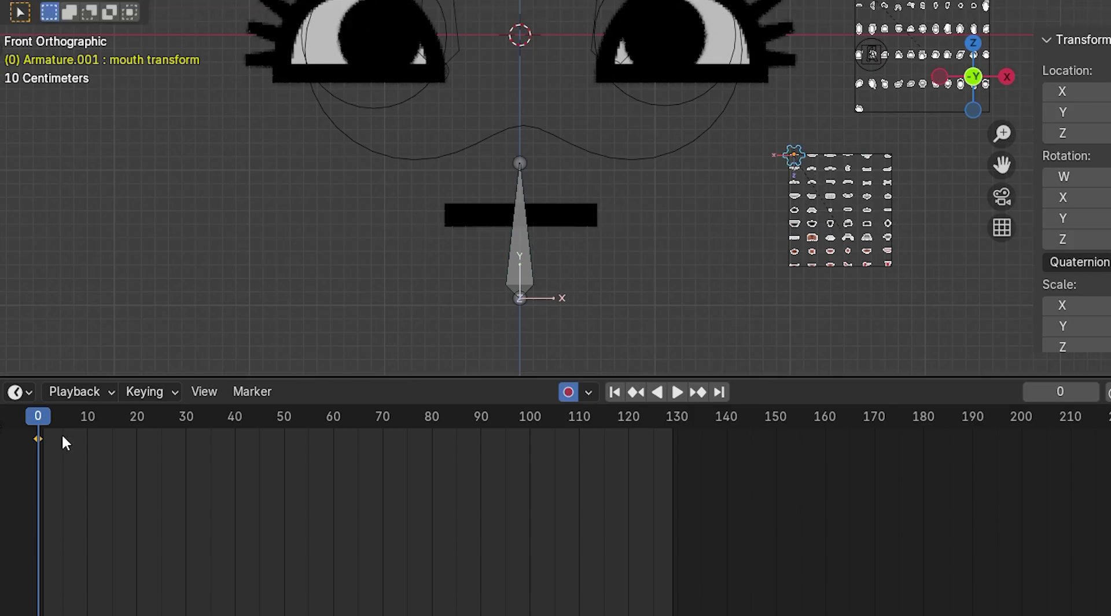
Key the gear-shaped mouth control on different drawings of the mouth grid at frames 10 and 16
left_click(88, 431)
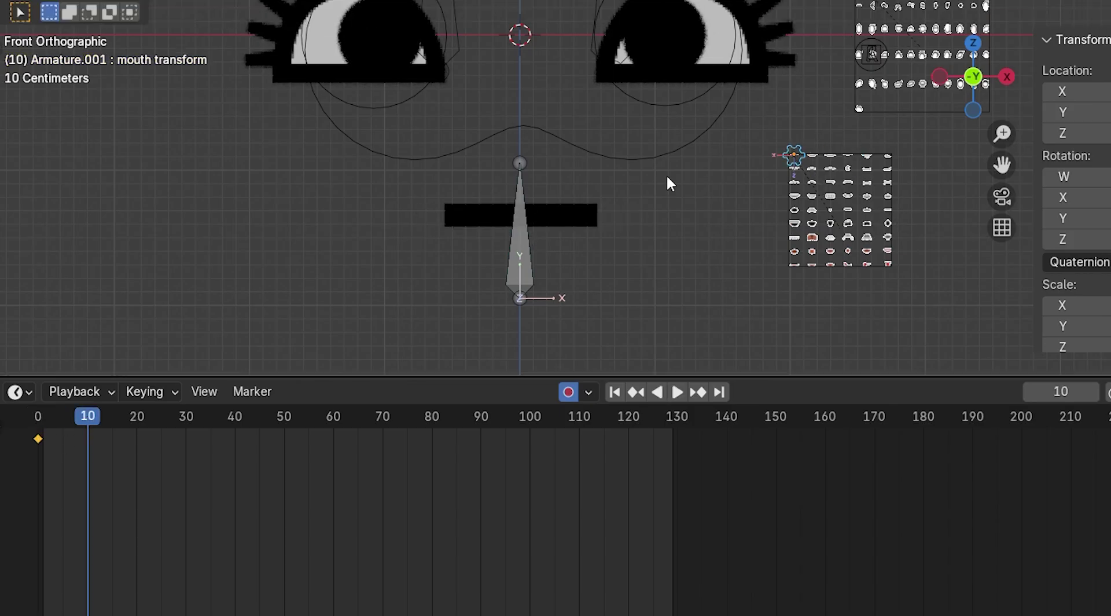
key("g")
left_click(814, 283)
left_click(120, 430)
key("g")
left_click(857, 243)
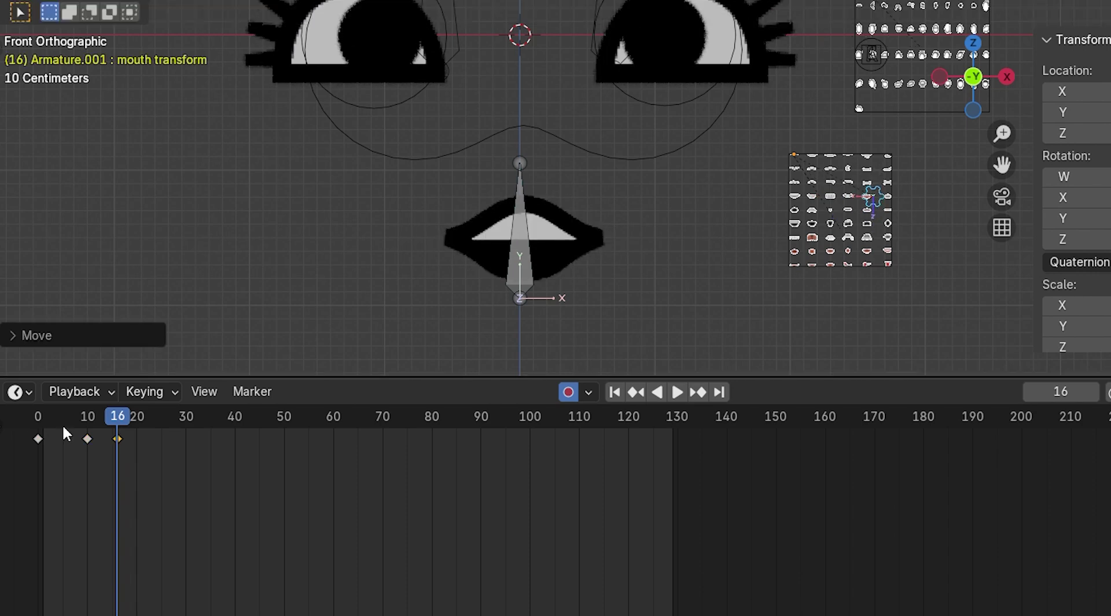
Key further mouth shapes at frames 20 and 23 and return to the straight-line mouth at frame 25
left_click(137, 427)
key("g")
left_click(752, 191)
left_click(153, 415)
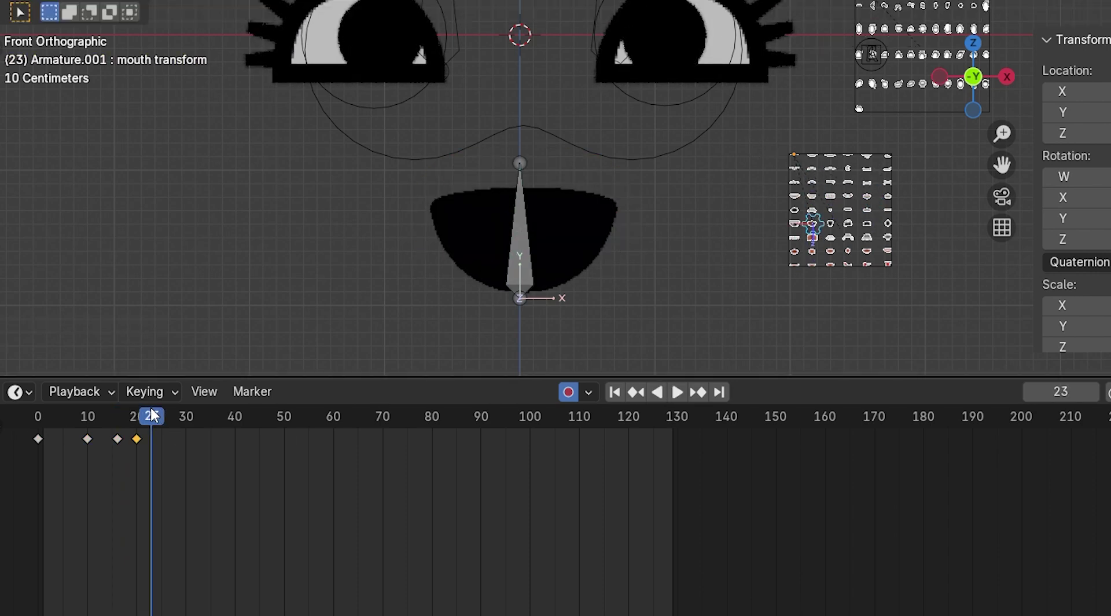
key("g")
left_click(891, 81)
left_click(162, 415)
key("g")
left_click(890, 293)
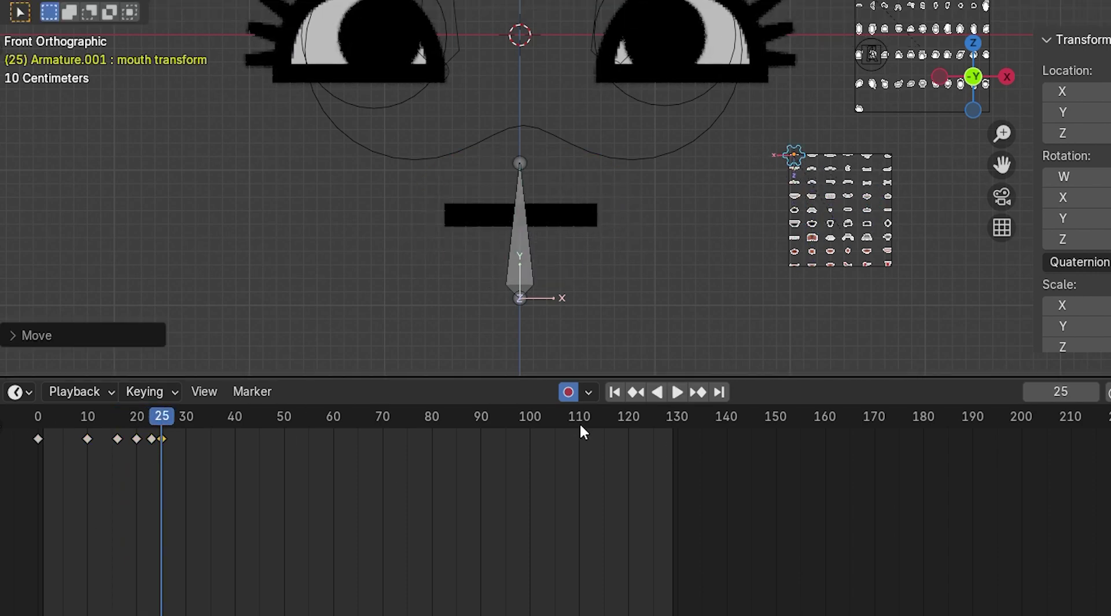
Squash the mouth vertically with its bone at frame 3 and scale it again at frame 8
left_click_drag(150, 422, 36, 418)
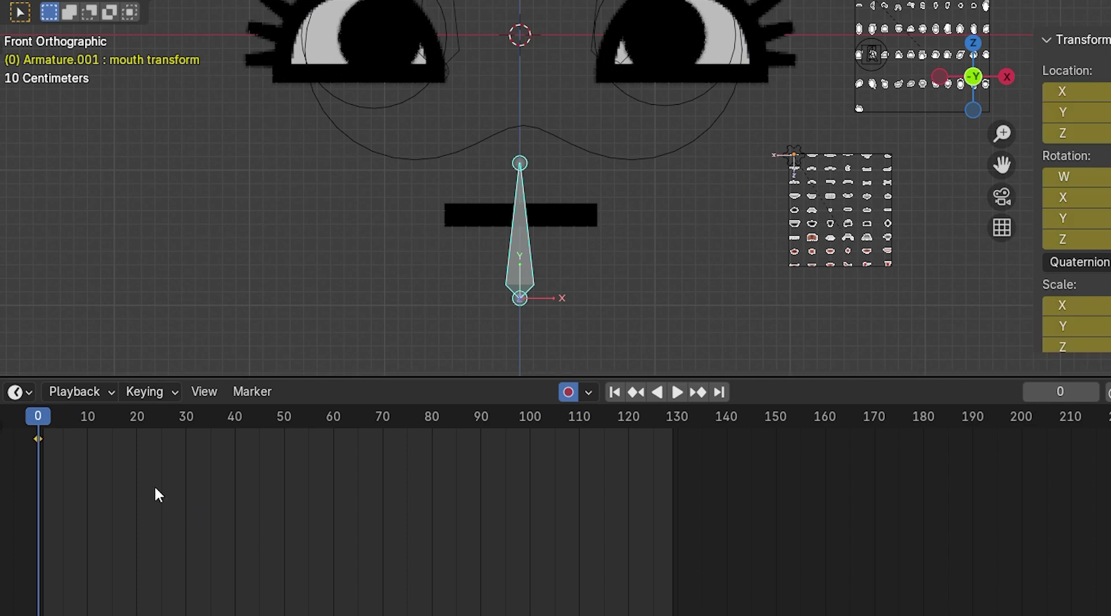
left_click(53, 417)
key("s")
key("z")
left_click(101, 420)
key("Right")
key("Right")
key("Right")
key("Right")
key("Right")
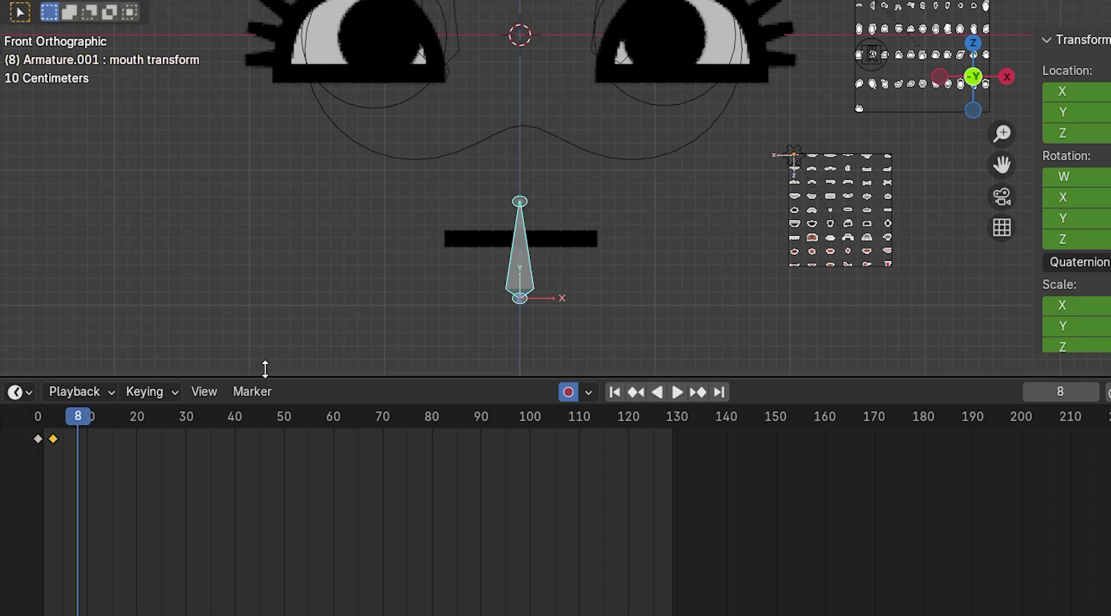
key("s")
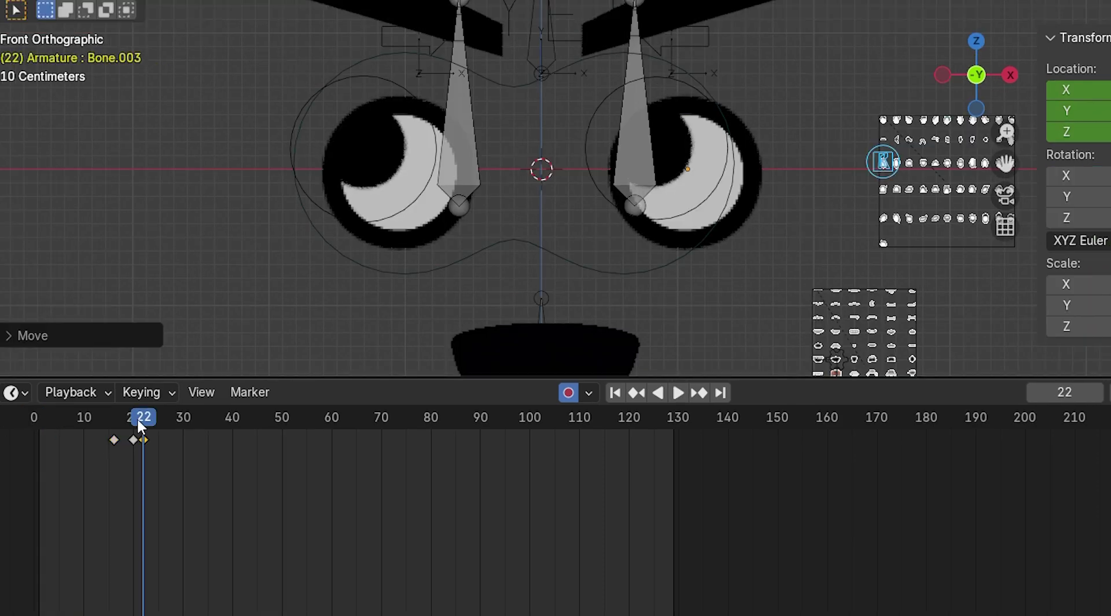
Move the eye shape control to the half-lidded eye with a lash in the eye grid at frame 26
key("Right")
key("Right")
key("Right")
key("Right")
key("g")
left_click(973, 232)
Key the pupil controls and scale both pupils down at frame 23
mouse_move(164, 419)
left_mouse_down()
mouse_move(86, 402)
mouse_move(148, 428)
left_mouse_up()
left_click(401, 215)
key("i")
key("s")
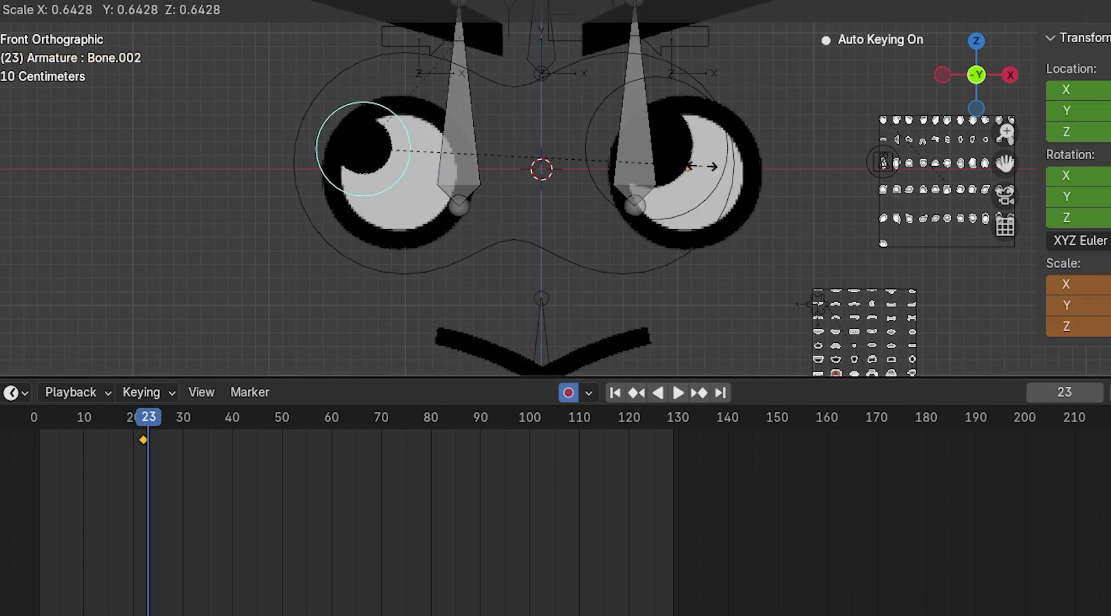
right_click(711, 166)
left_click(726, 166, "shift")
key("s")
left_click(708, 166)
Reset the scale of both pupils at frame 26 and play the animation
key("space")
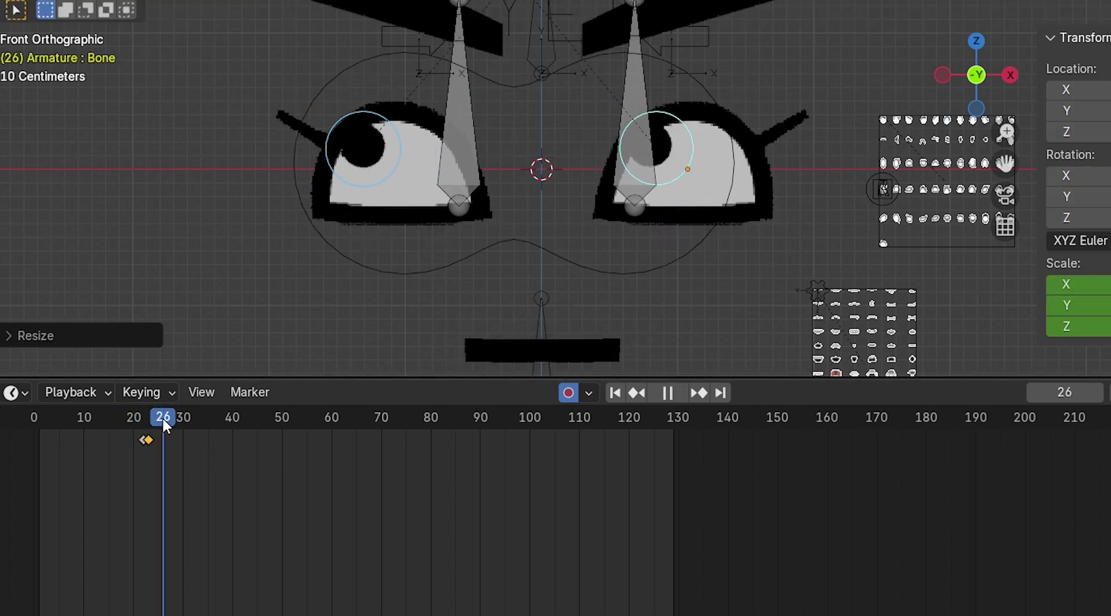
key("alt+s")
key("space")
Try shifting the selected pupil keyframes forward by 7 frames in the timeline
left_click(60, 422)
key("g")
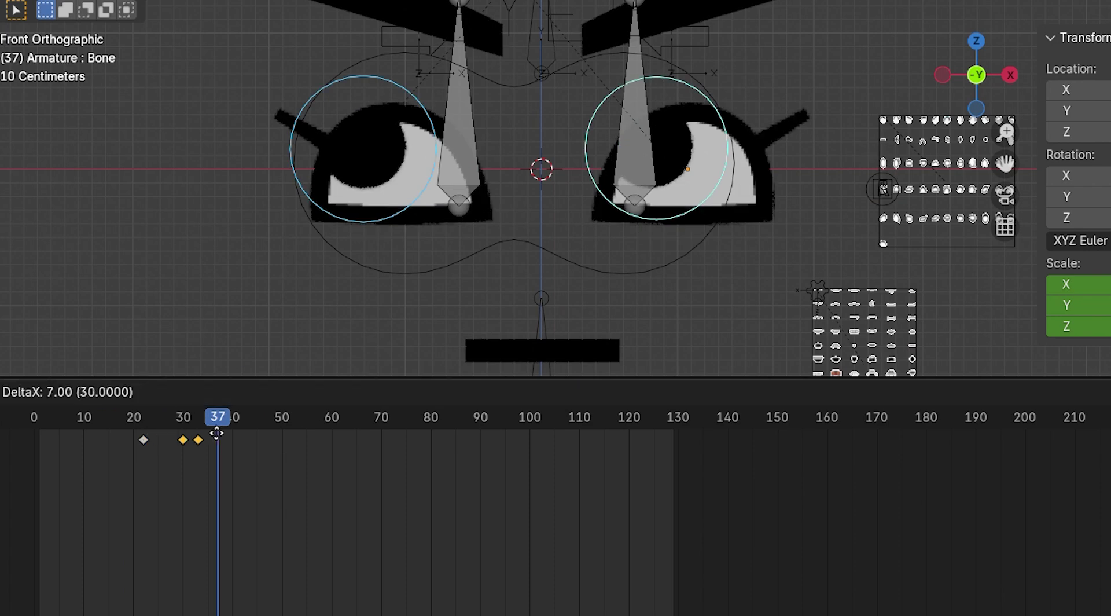
right_click(216, 433)
Tilt both eyes with their bones and rotate the eyebrows into a worried expression at frame 40
left_click_drag(184, 426, 272, 405)
middle_click_drag(463, 341, 541, 347)
key("KP_1")
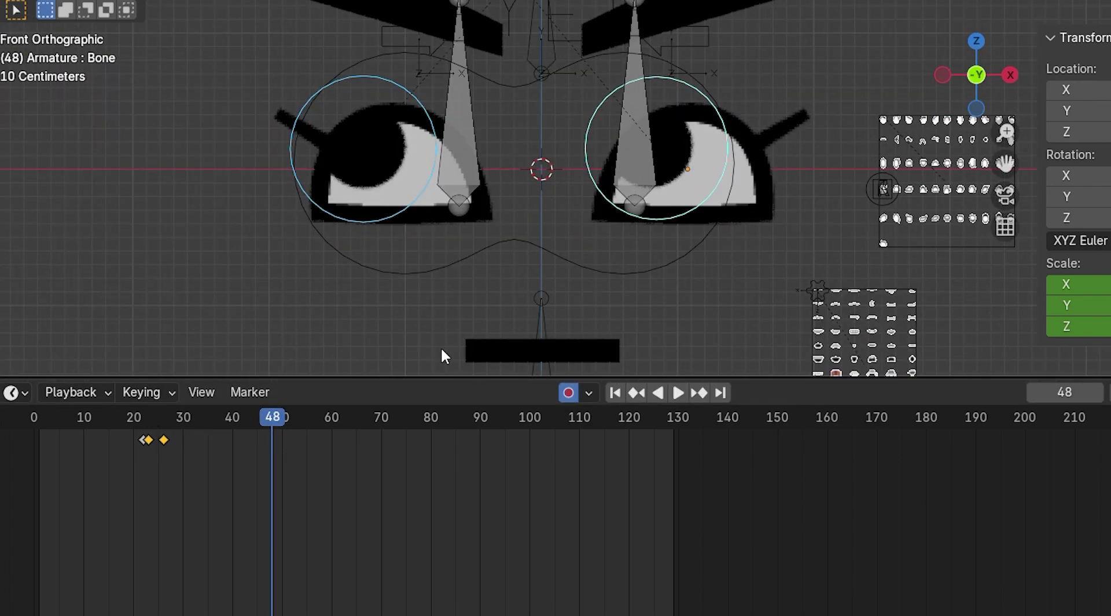
left_click(645, 134)
left_click(478, 146, "shift")
key("r")
key("Return")
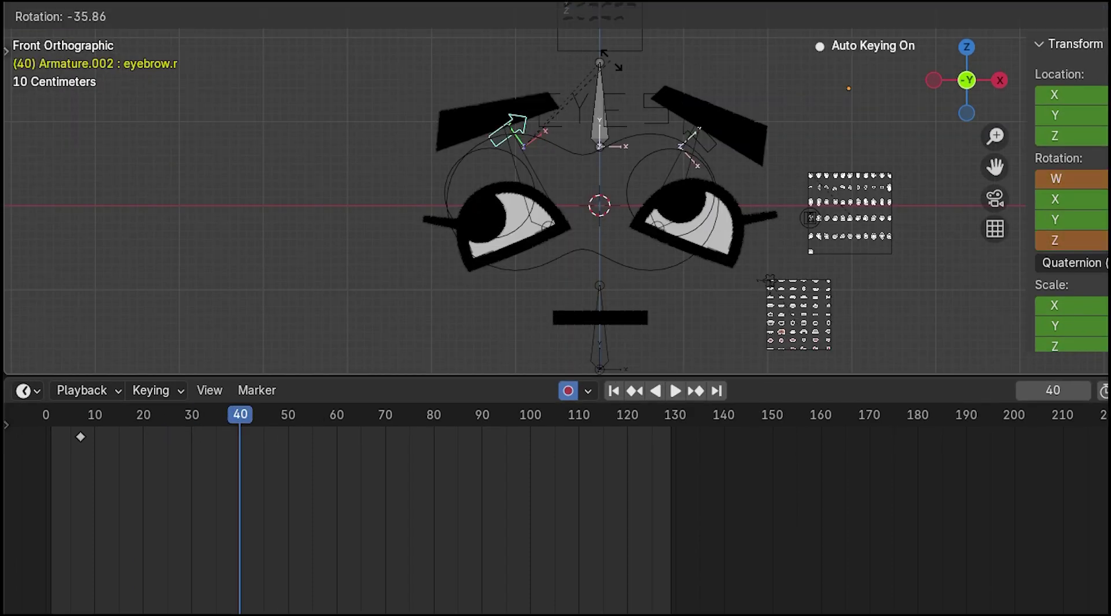
key("Return")
Lower both eyebrows at frame 40 by moving their central bone down along the Z axis
left_click(605, 111)
key("g")
key("z")
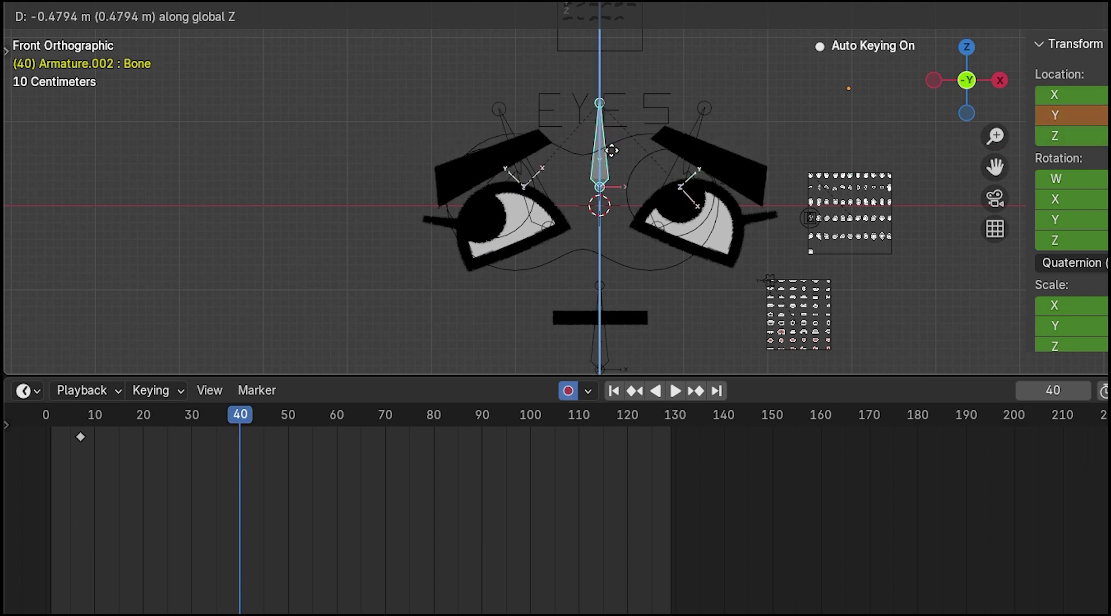
left_click(612, 148)
key("space")
Move the central eyebrow bone along the Y axis at frame 22
left_click_drag(338, 415, 152, 365)
key("g")
key("y")
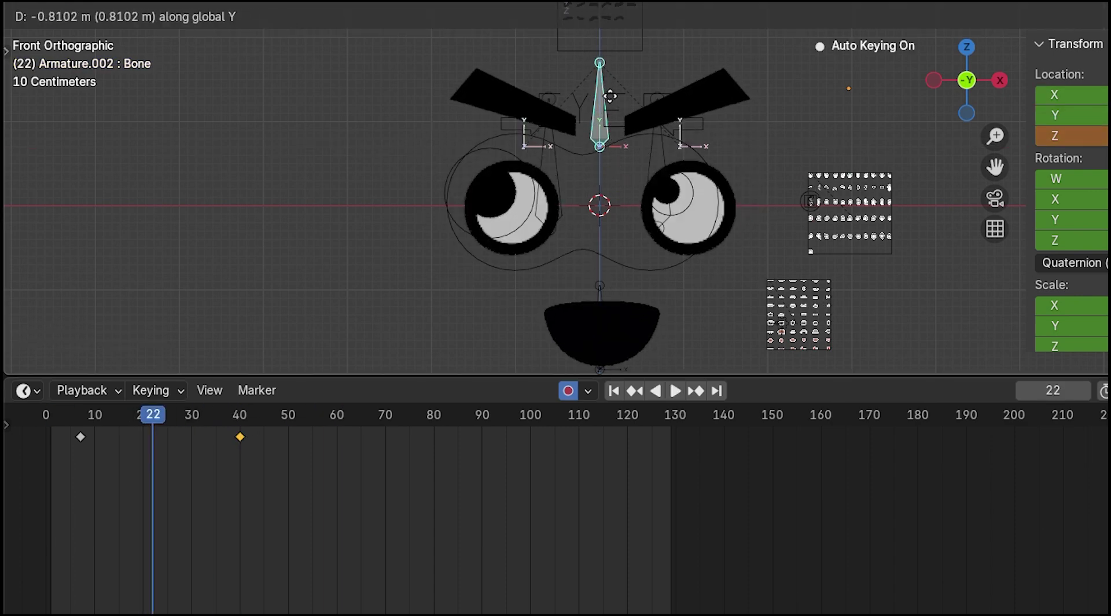
key("Return")
Paste a copy of the frame 7 eyebrow keyframe at frame 24, shift it to frame 26 and preview the animation
left_click(74, 424)
left_click(81, 437)
left_click_drag(74, 426, 163, 416)
key("ctrl+v")
left_click_drag(163, 436, 173, 437)
left_click_drag(179, 415, 228, 403)
key("space")
key("space")
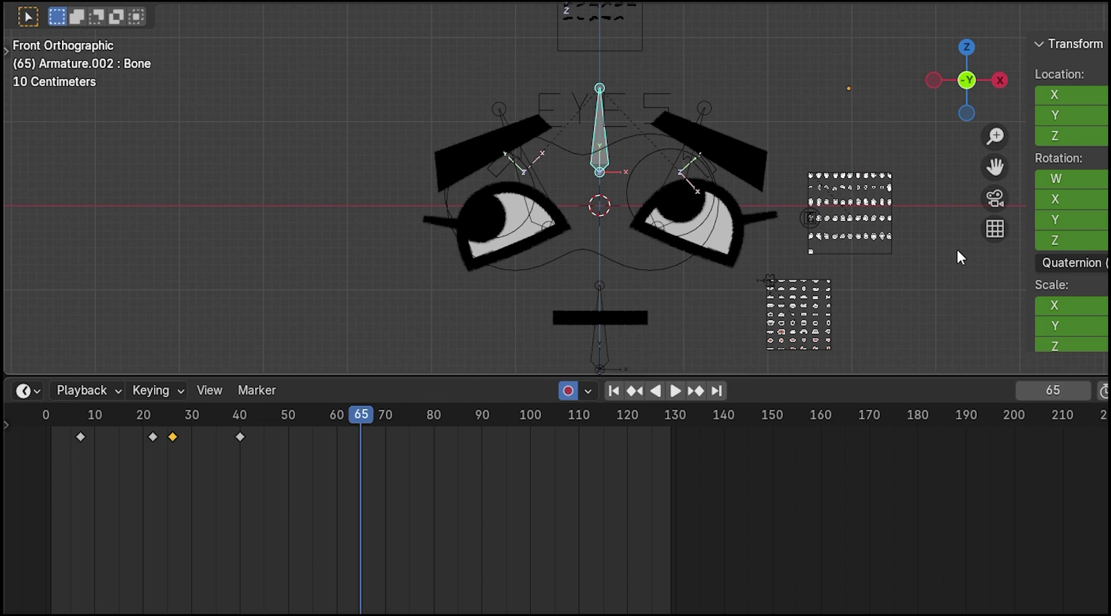
Set the animation's end frame to 49 and play back the face animation
left_click_drag(1108, 391, 1062, 390)
left_click_drag(312, 418, 305, 424)
key("space")
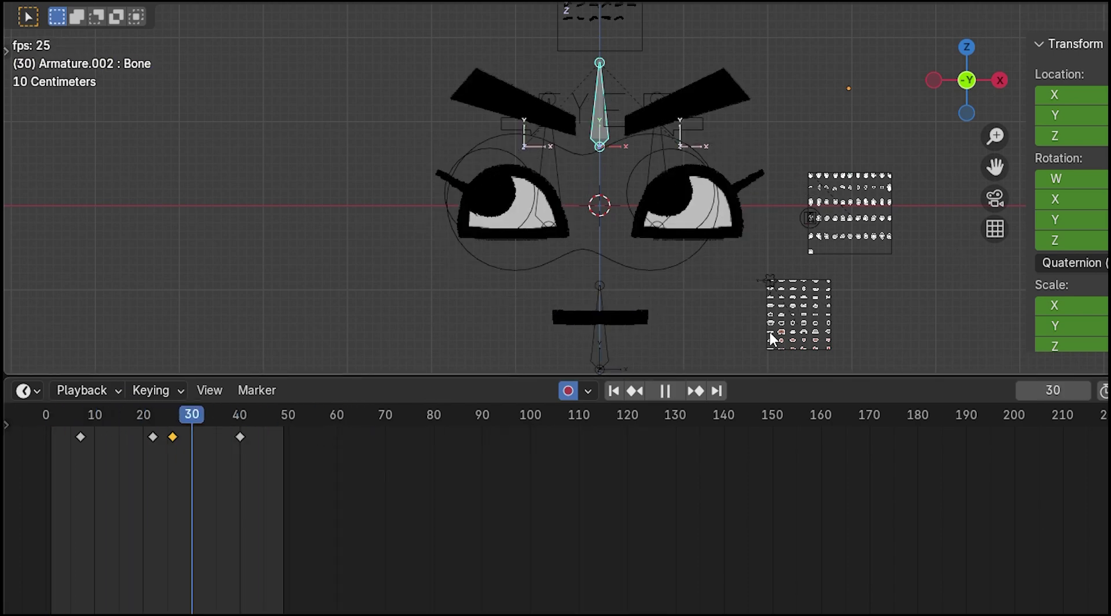
scroll(536, 262, "down", 3)
middle_click_drag(536, 263, 536, 262)
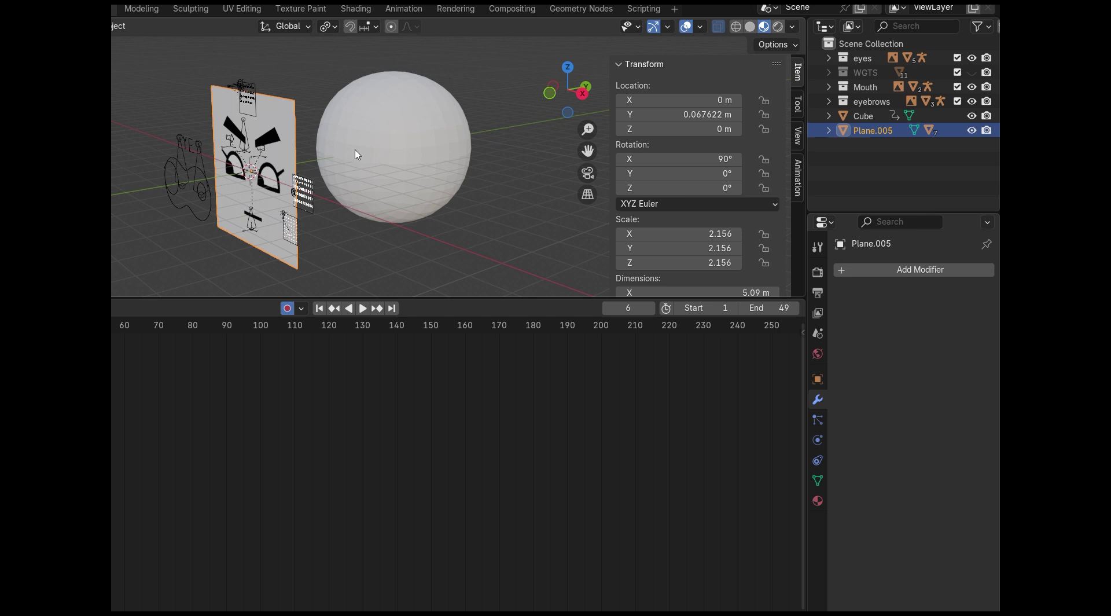
Add a Shrinkwrap modifier to the flat plane behind the face, with the sphere named Cube as its target
left_click(276, 124)
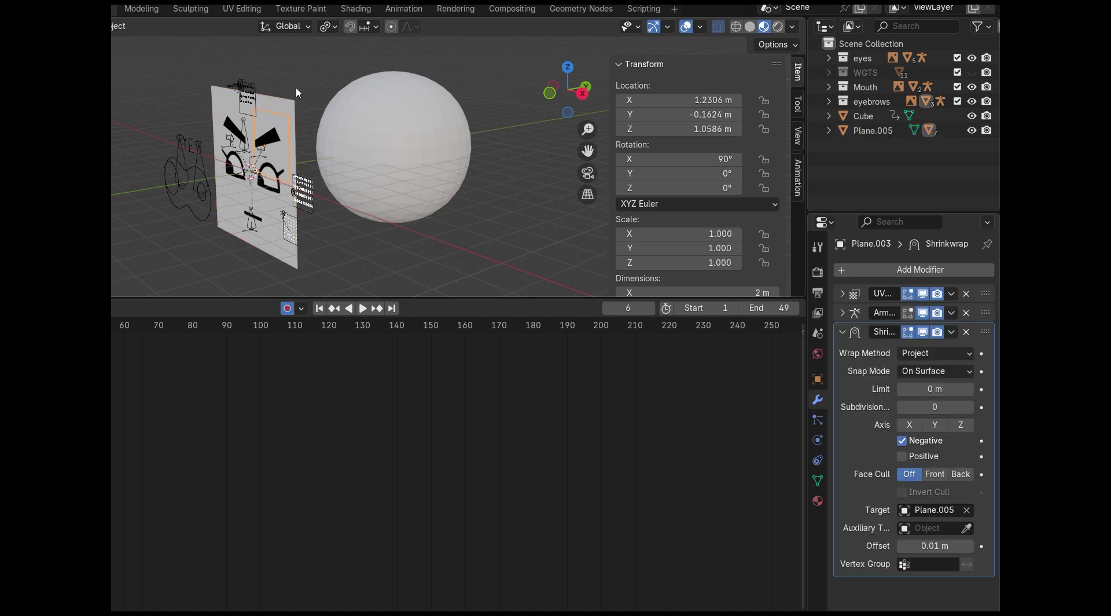
left_click(295, 155)
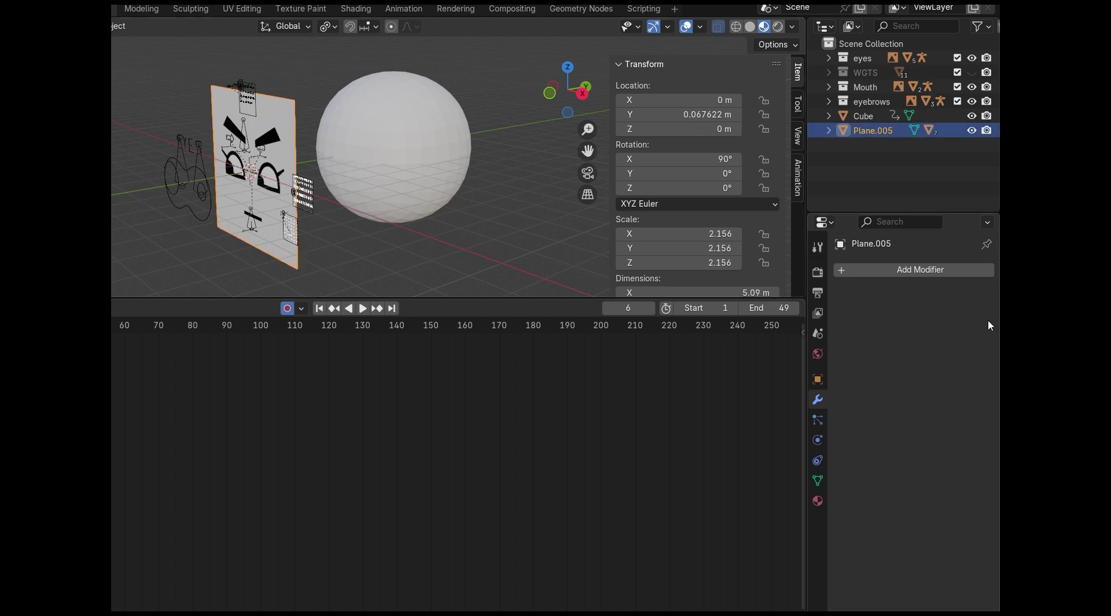
left_click(909, 275)
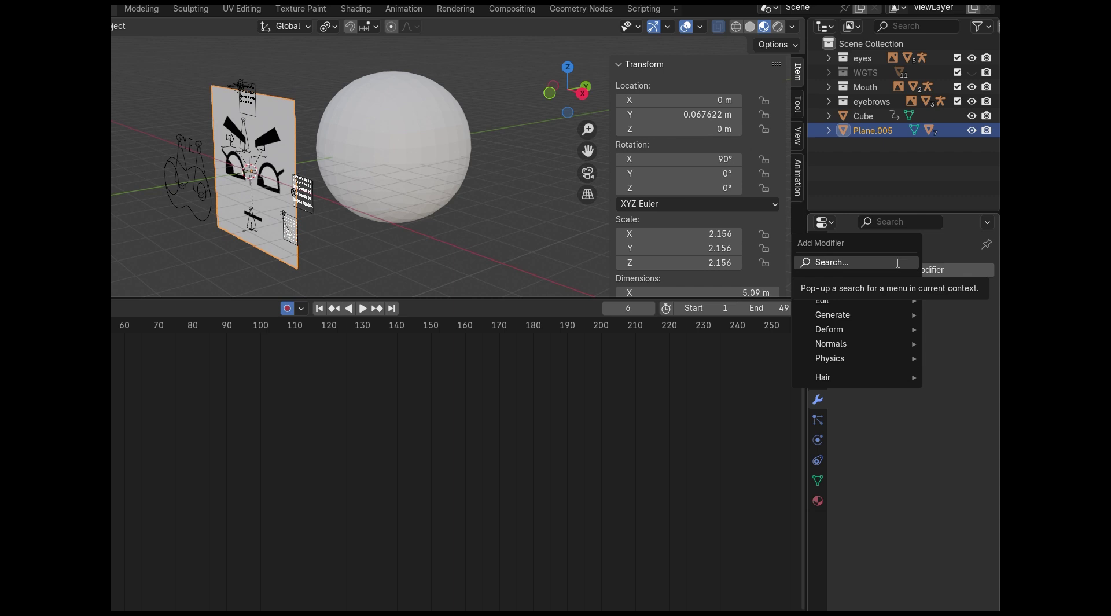
type("sub")
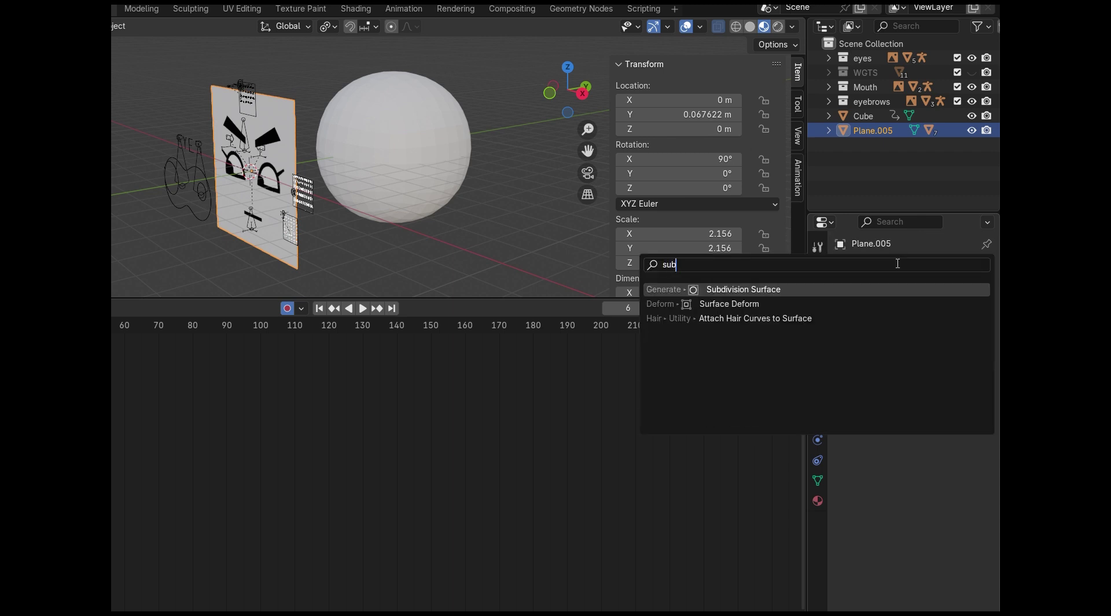
key("BackSpace")
key("BackSpace")
type("hrin")
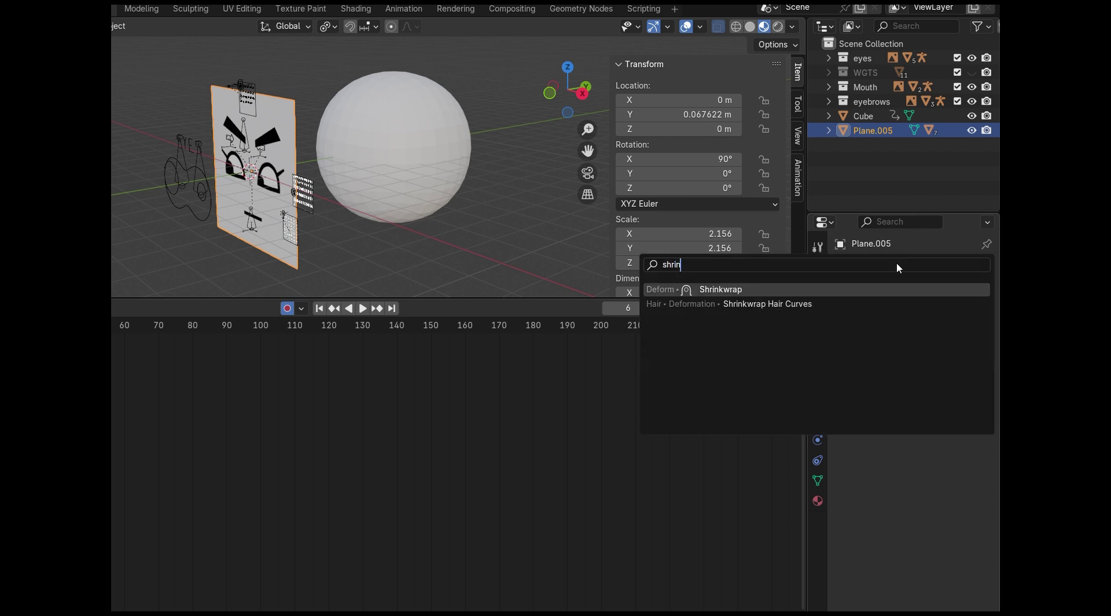
key("Return")
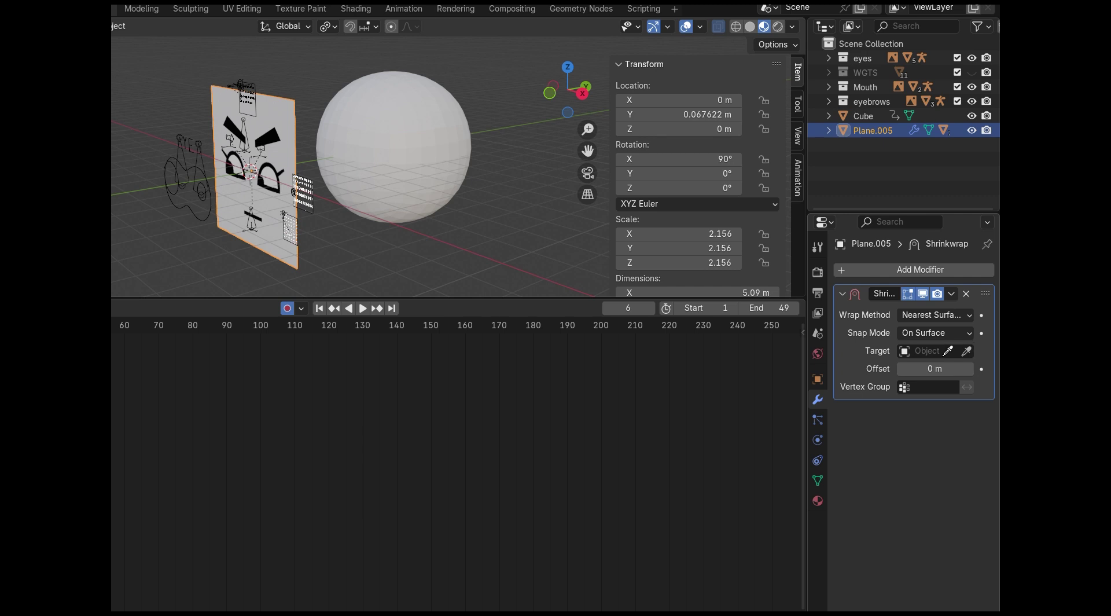
left_click(387, 153)
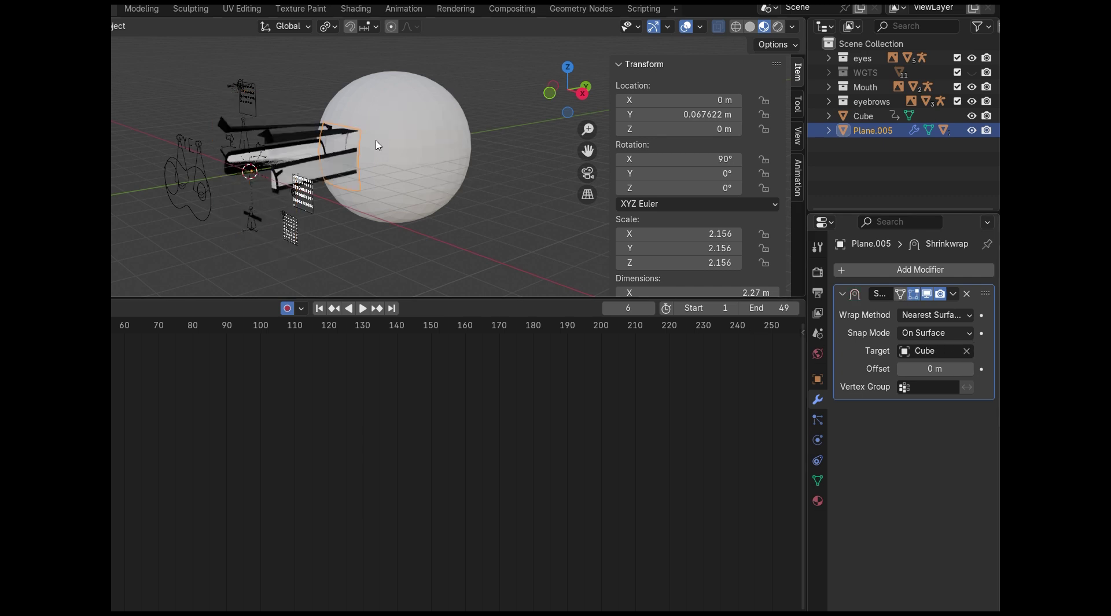
Set the plane's Shrinkwrap wrap method to Project and enable the Negative direction
left_click(931, 335)
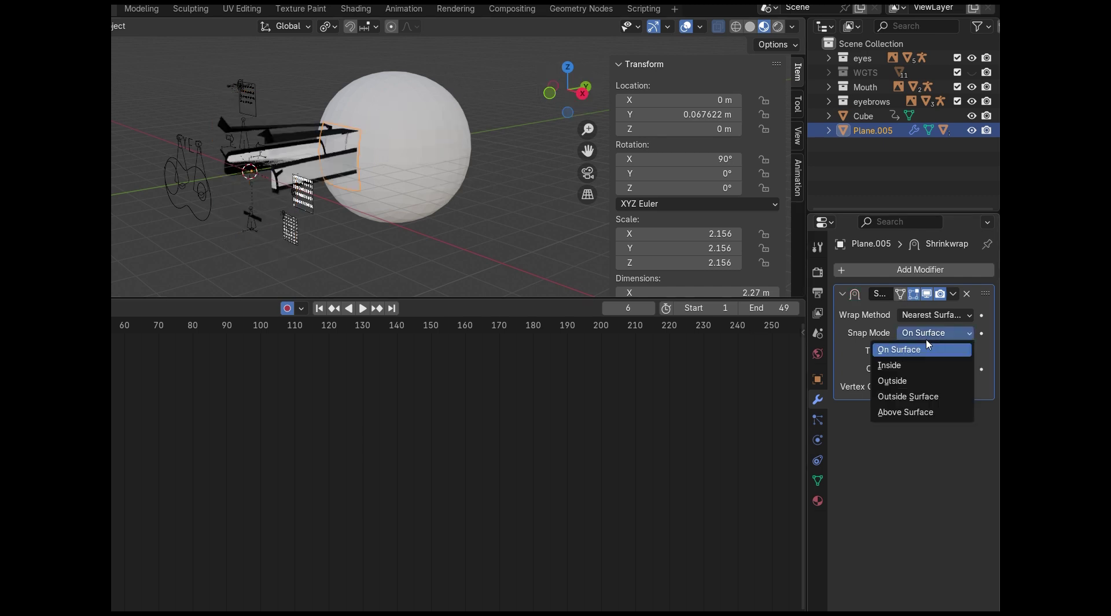
left_click(950, 316)
left_click(891, 347)
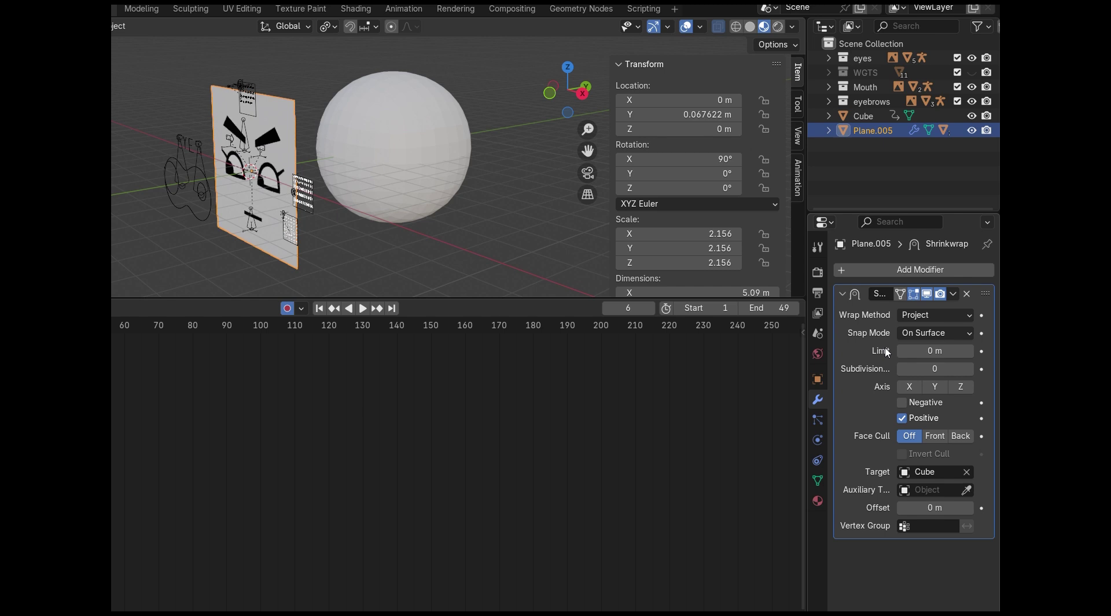
left_click(903, 403)
middle_click_drag(410, 256, 409, 256)
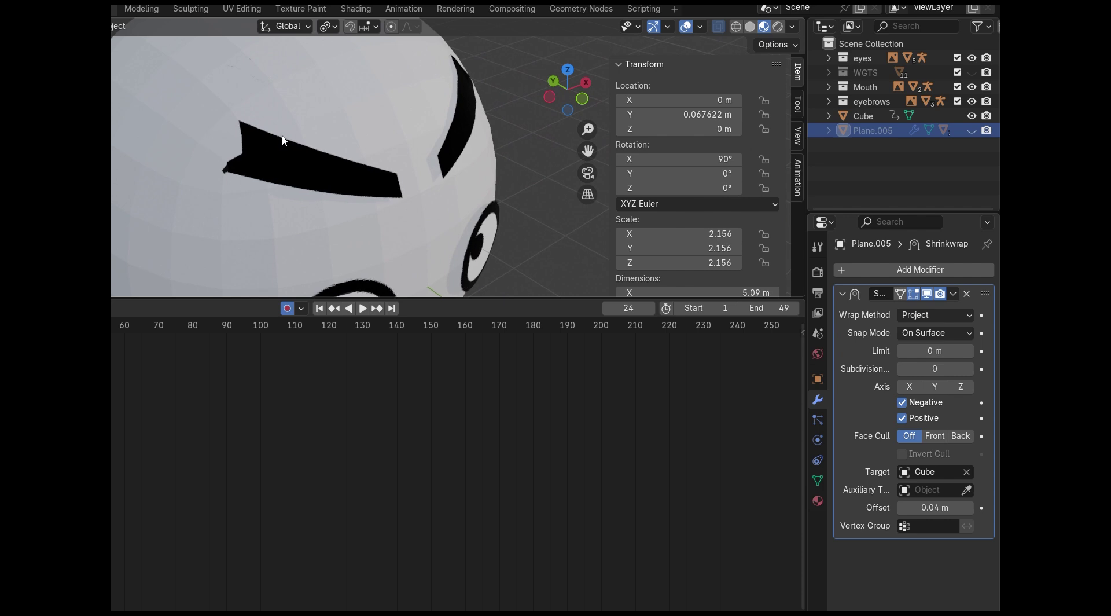
Unhide the plane wrapped around the sphere and select it
middle_click_drag(220, 133, 373, 206)
left_click(374, 206)
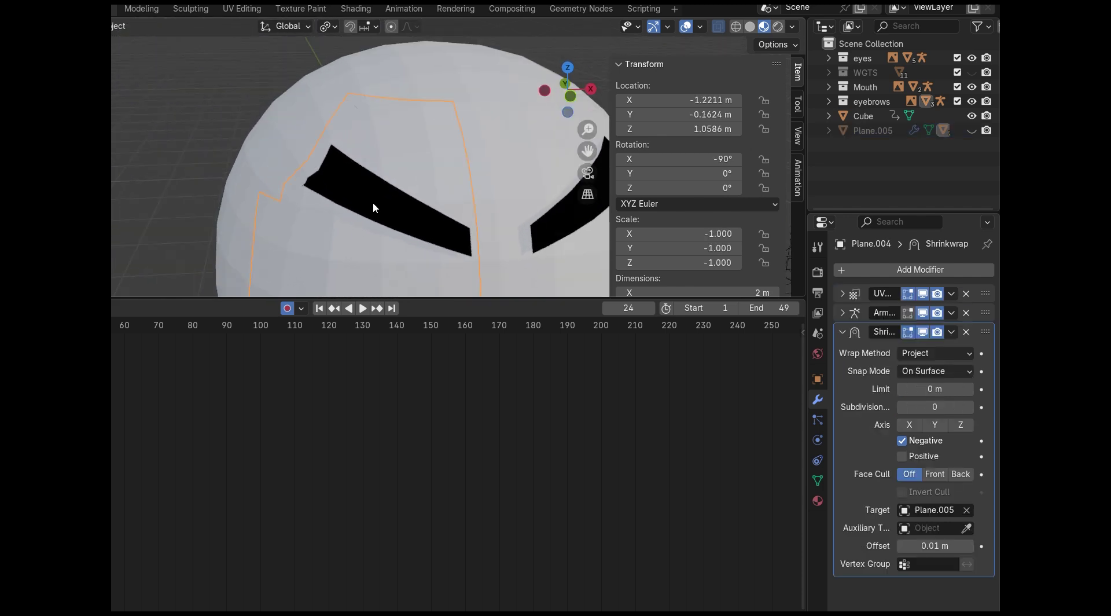
scroll(359, 197, "down", 2)
key("alt+h")
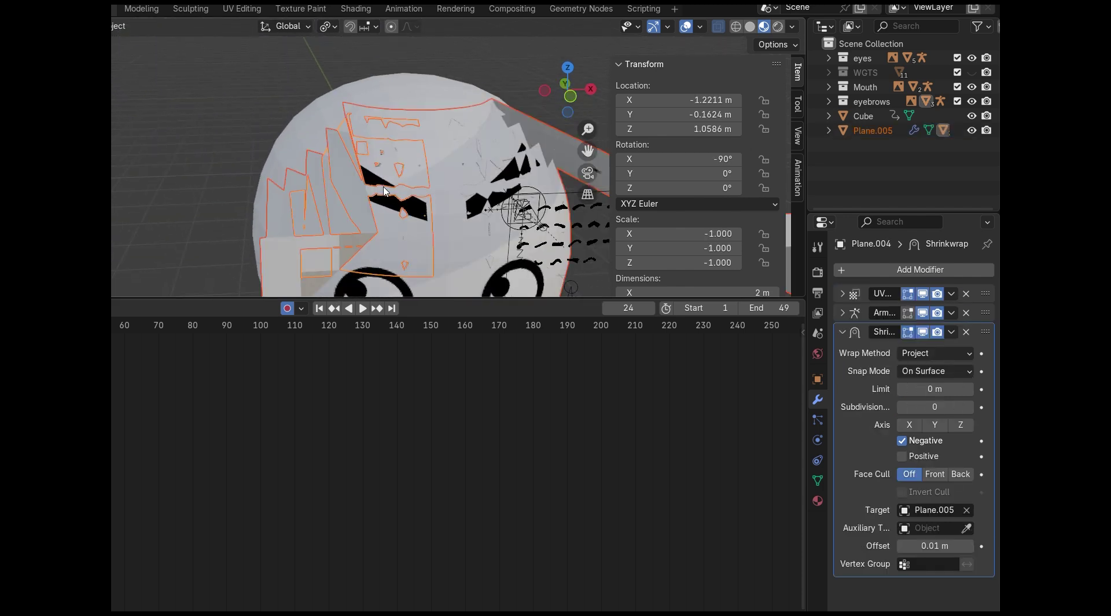
scroll(419, 117, "down", 3)
middle_click_drag(385, 120, 419, 117)
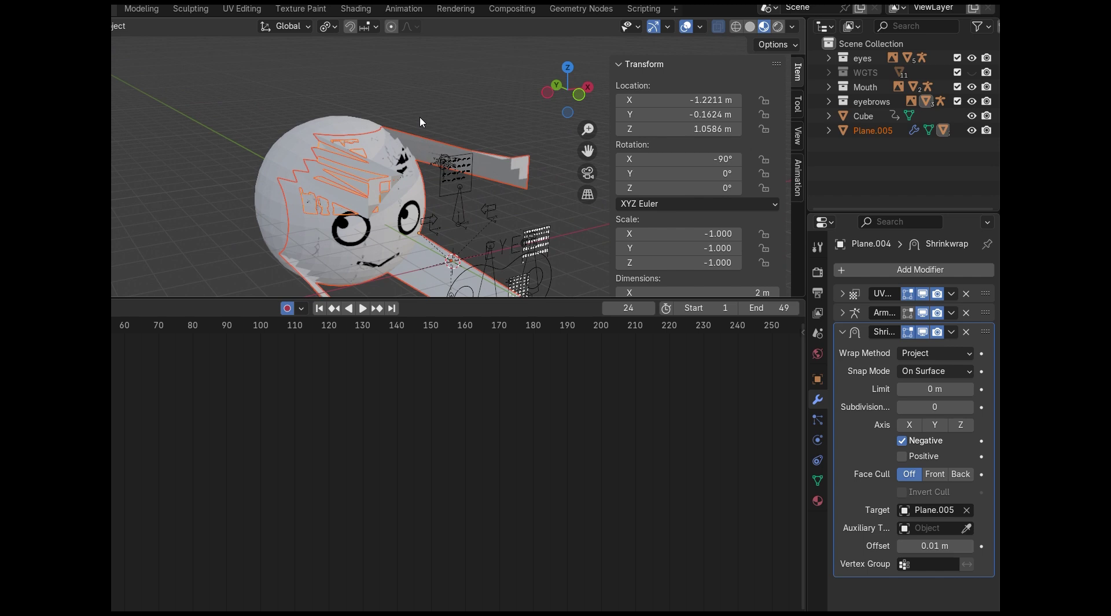
left_click(306, 200)
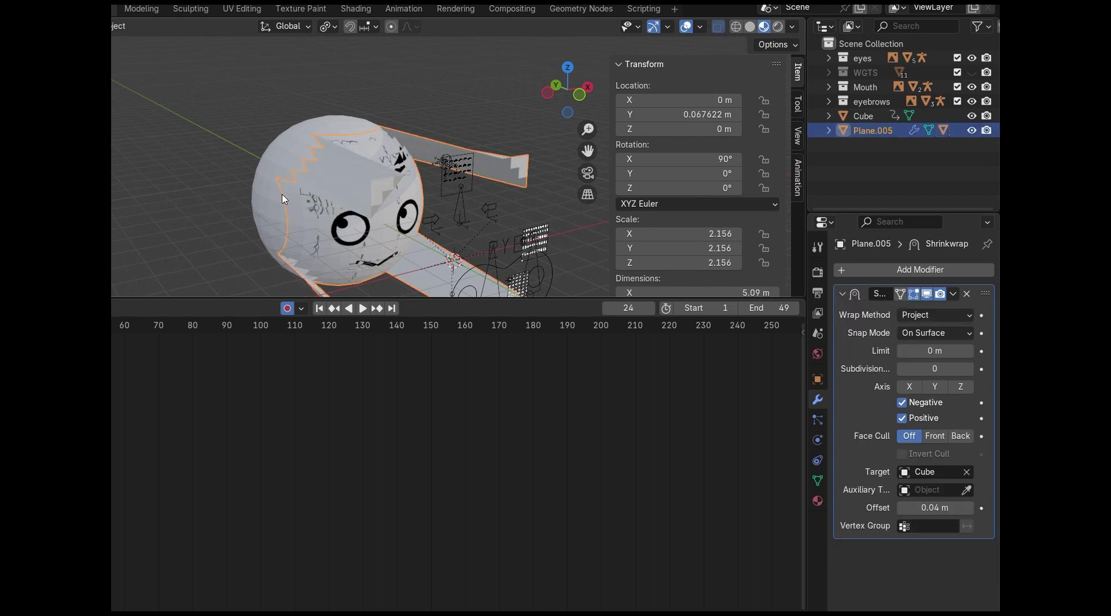
Set the sphere named Cube as the auxiliary target of the eyebrow plane's Shrinkwrap modifier
left_click(967, 490)
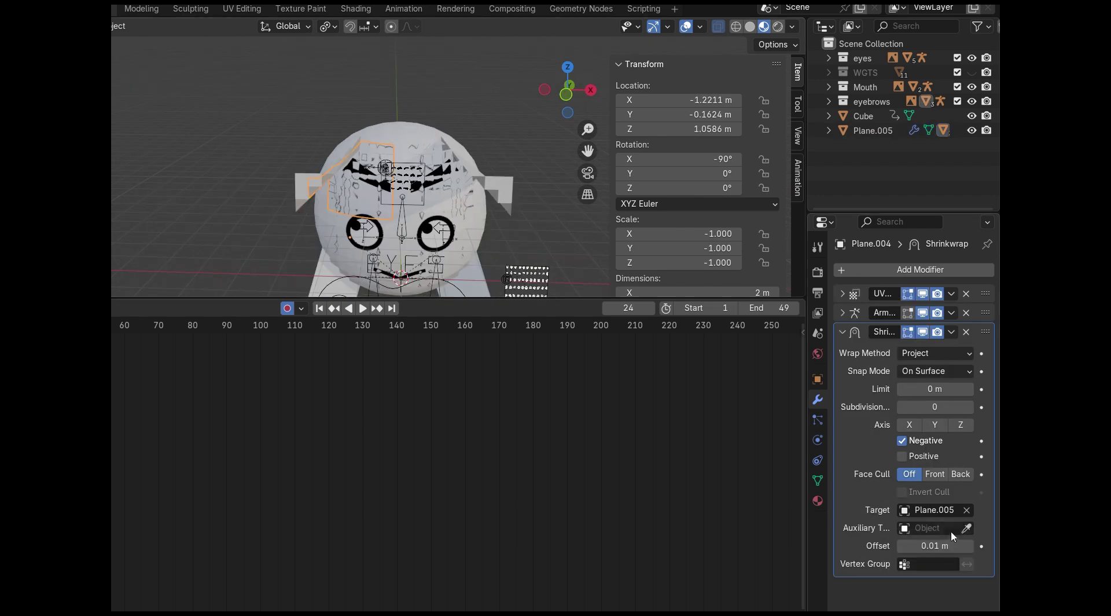
left_click(322, 220)
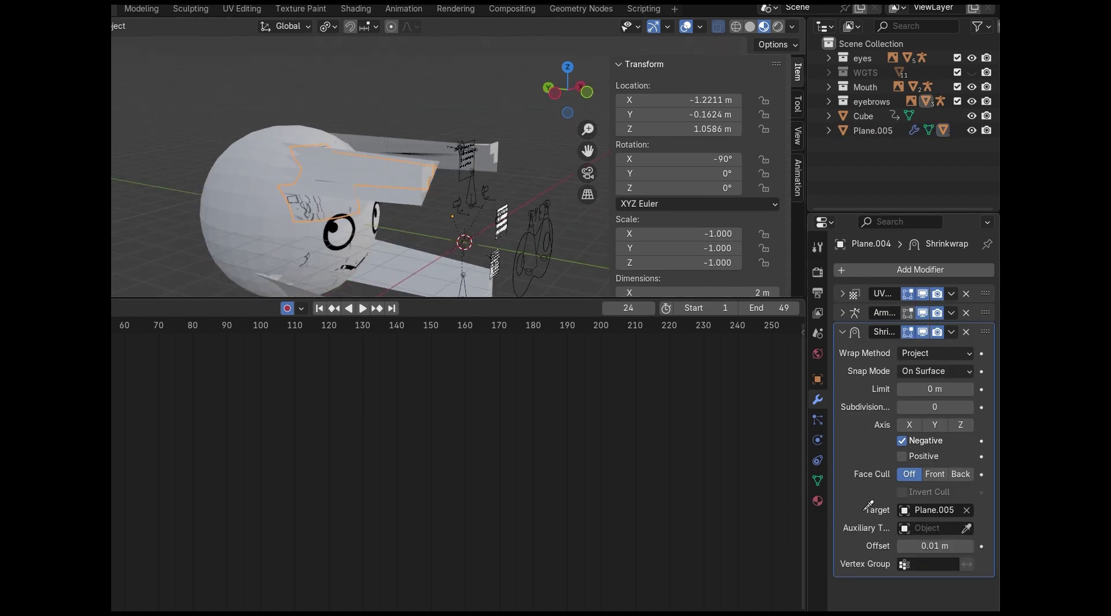
middle_click_drag(240, 181, 363, 199)
left_click(364, 198)
middle_click_drag(443, 180, 526, 199)
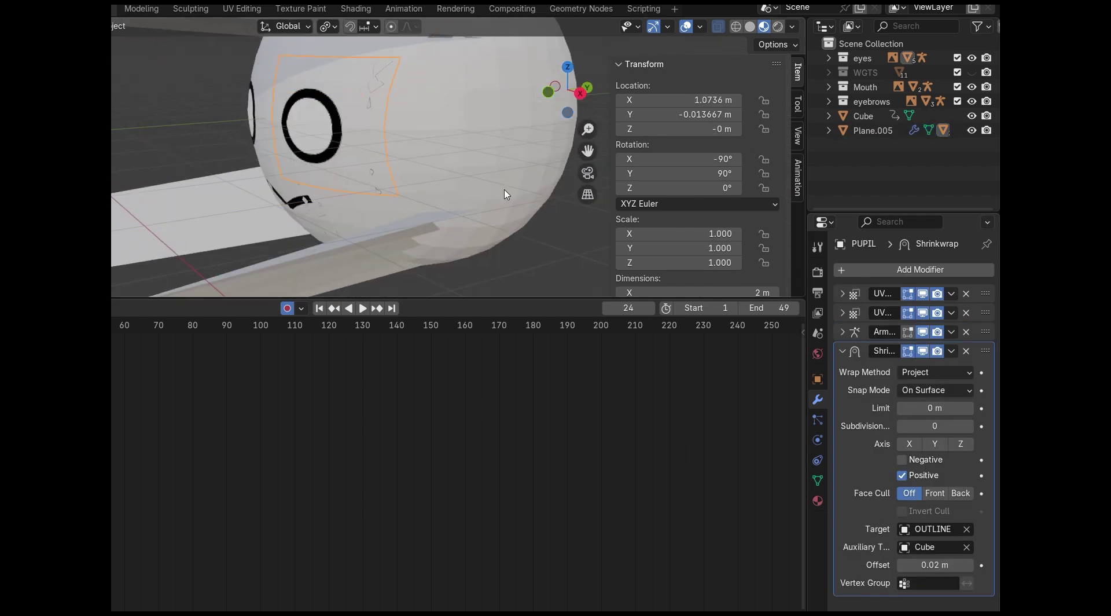
Select the eye's outline plane on the sphere and change the eye's Shrinkwrap target to Plane.005
left_click(311, 143, "alt")
left_click(308, 147, "alt")
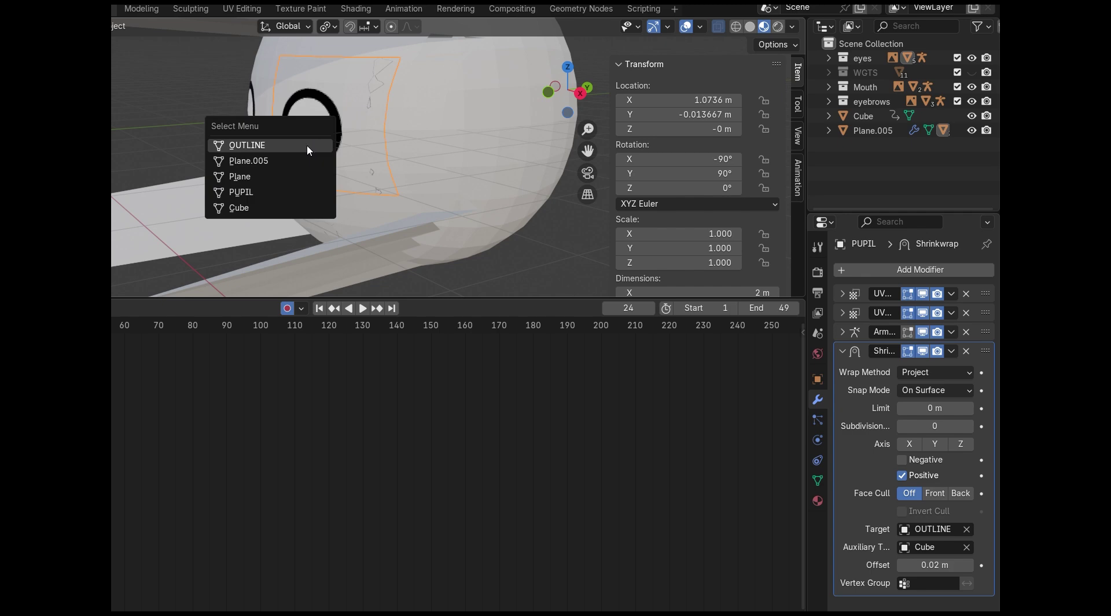
left_click(307, 149)
left_click(926, 528)
left_click(779, 377)
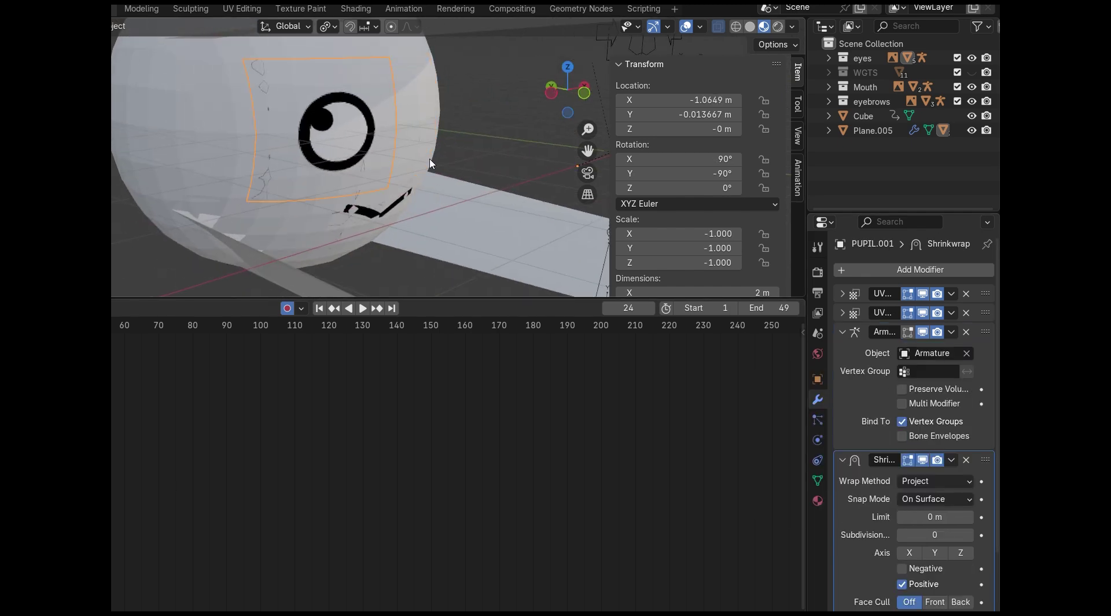
scroll(989, 590, "down", 3)
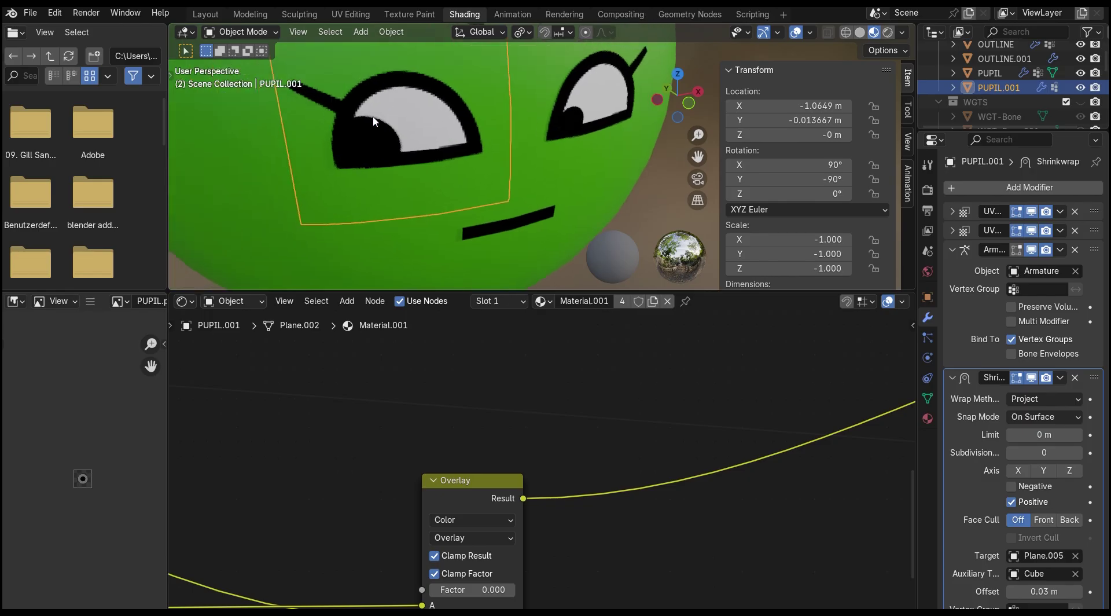
Recolour the pupils brown with the Hue/Saturation/Value node of Material.001 and the eyebrows crimson with the Mix node of Material.004
scroll(446, 544, "down", 6)
scroll(446, 544, "left", 5)
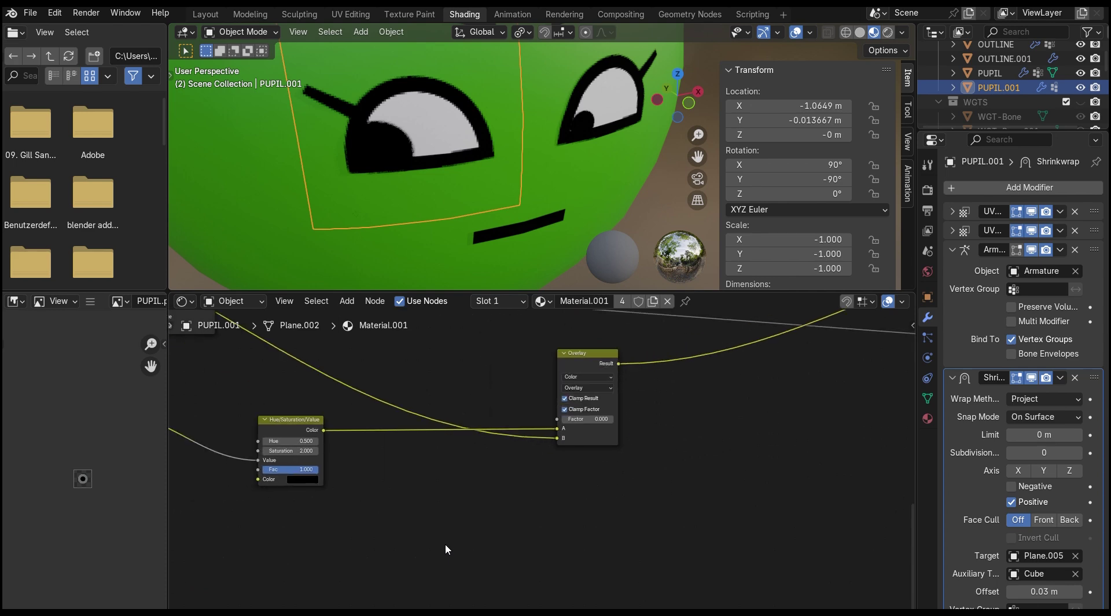
scroll(446, 544, "up", 5)
scroll(446, 547, "down", 6)
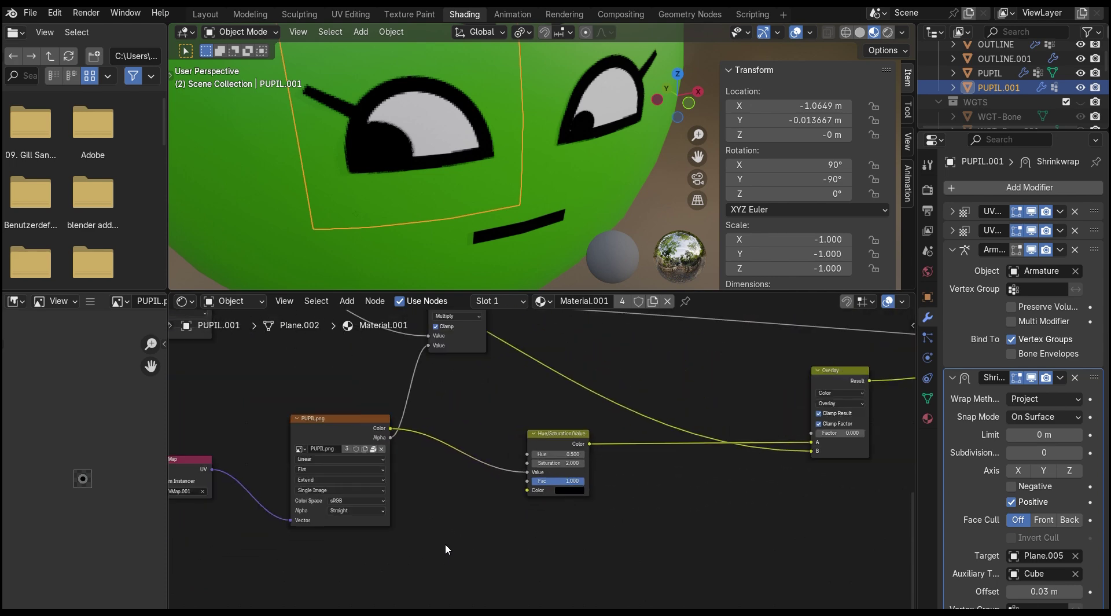
middle_click_drag(445, 544, 423, 549)
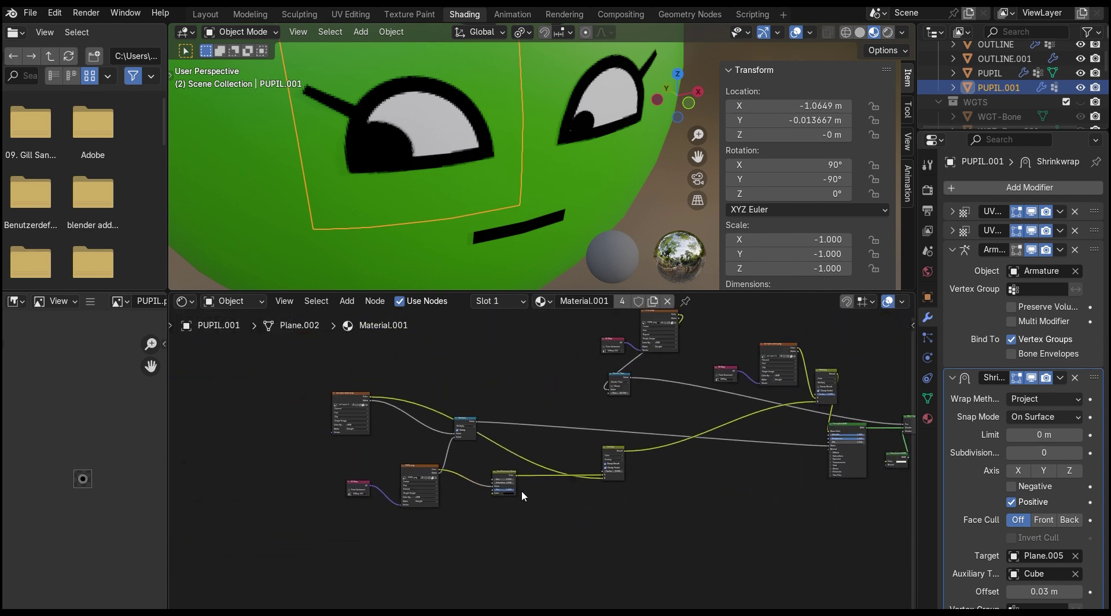
scroll(477, 522, "up", 8)
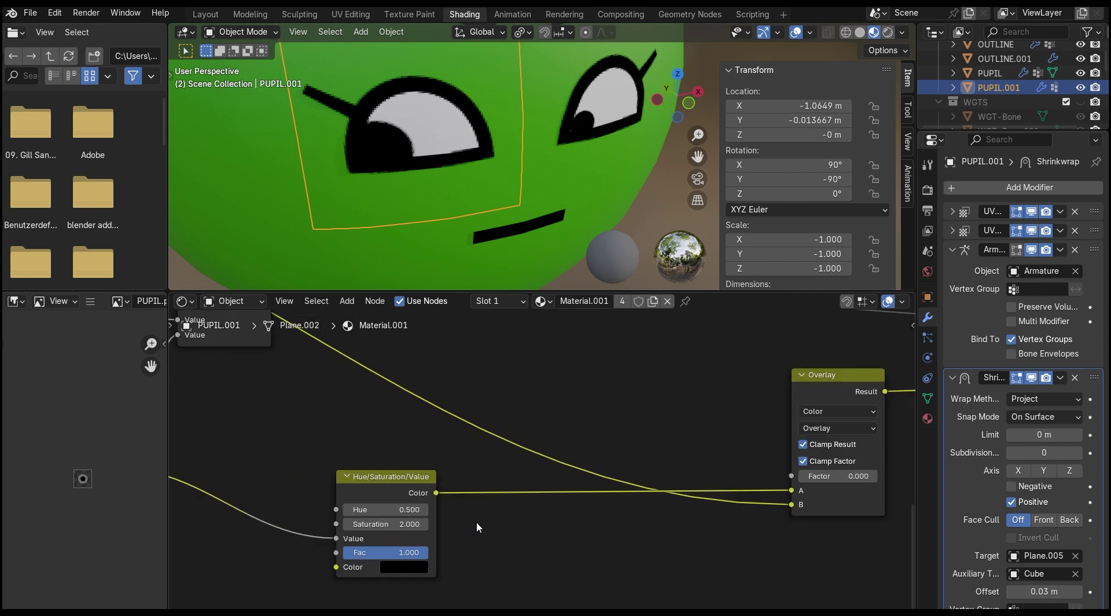
left_click(526, 516)
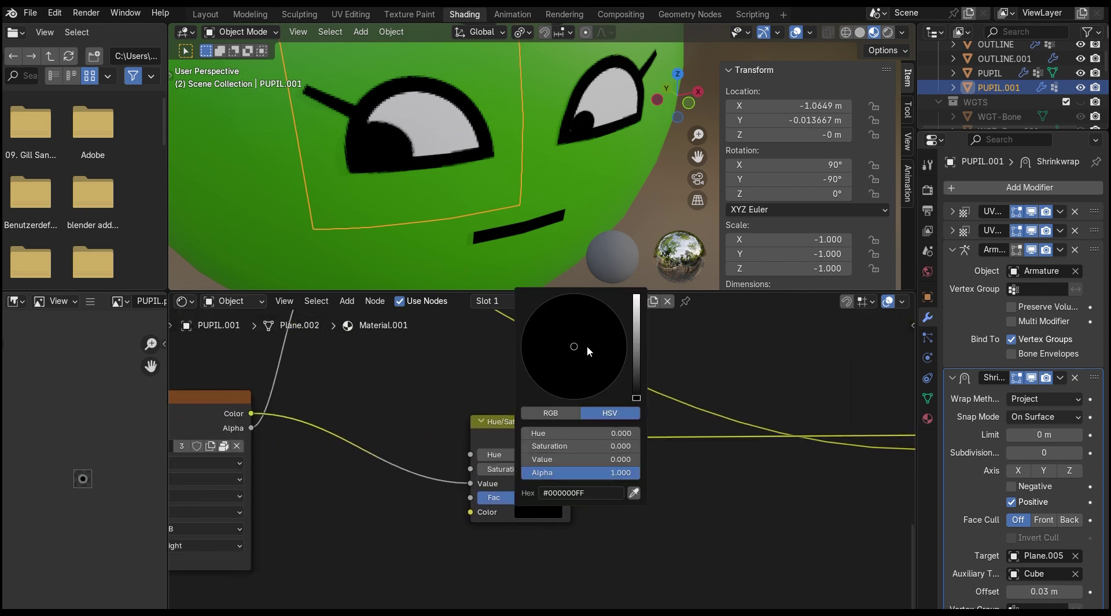
mouse_move(637, 342)
left_mouse_down()
mouse_move(636, 295)
mouse_move(550, 353)
mouse_move(602, 373)
mouse_move(571, 396)
left_mouse_up()
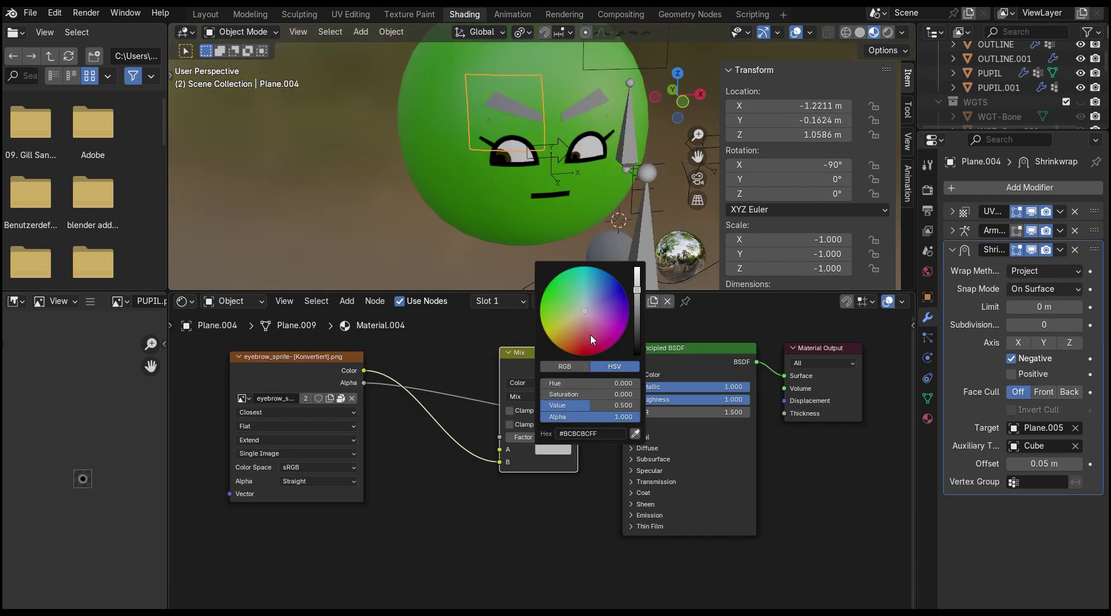
left_click_drag(579, 383, 625, 383)
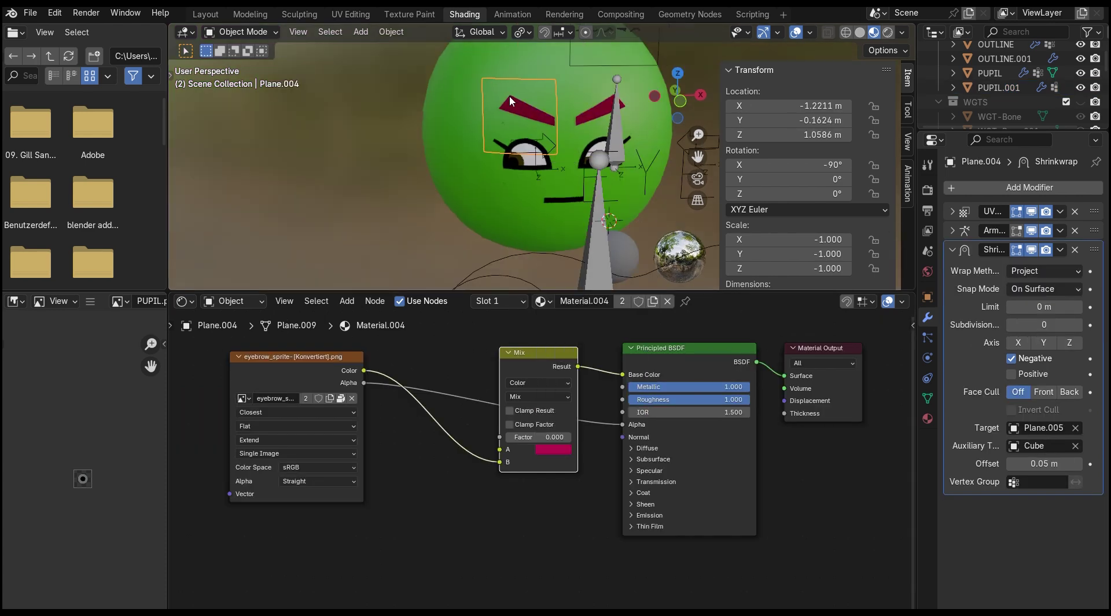
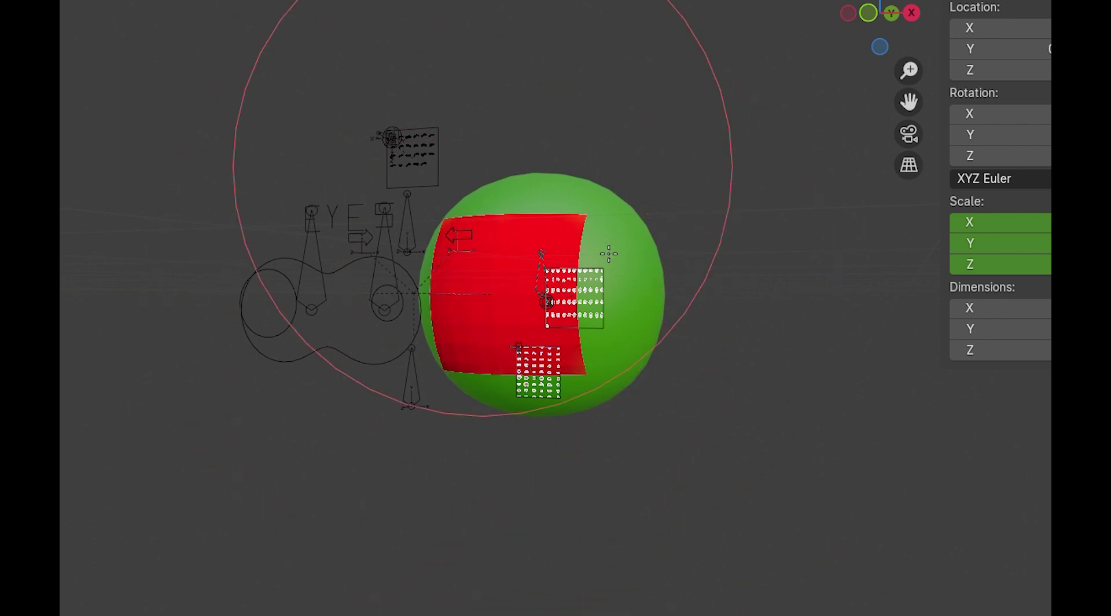
Add a Child Of bone constraint to the EYES control bone in Pose Mode
middle_click_drag(608, 253, 603, 202)
key("ctrl+Tab")
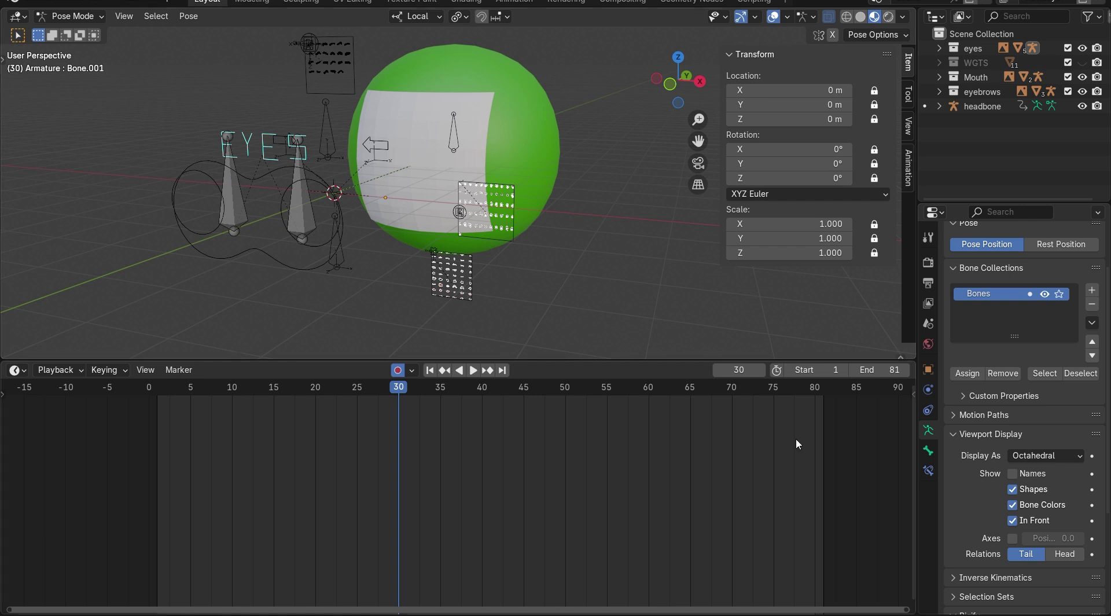
left_click(929, 471)
left_click(987, 260)
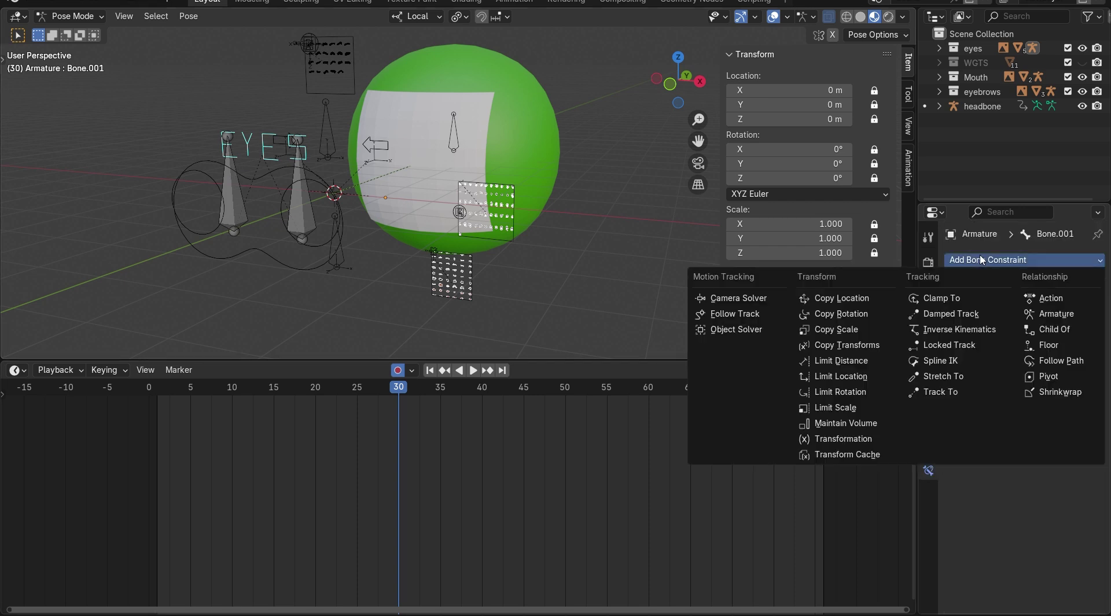
left_click(1054, 330)
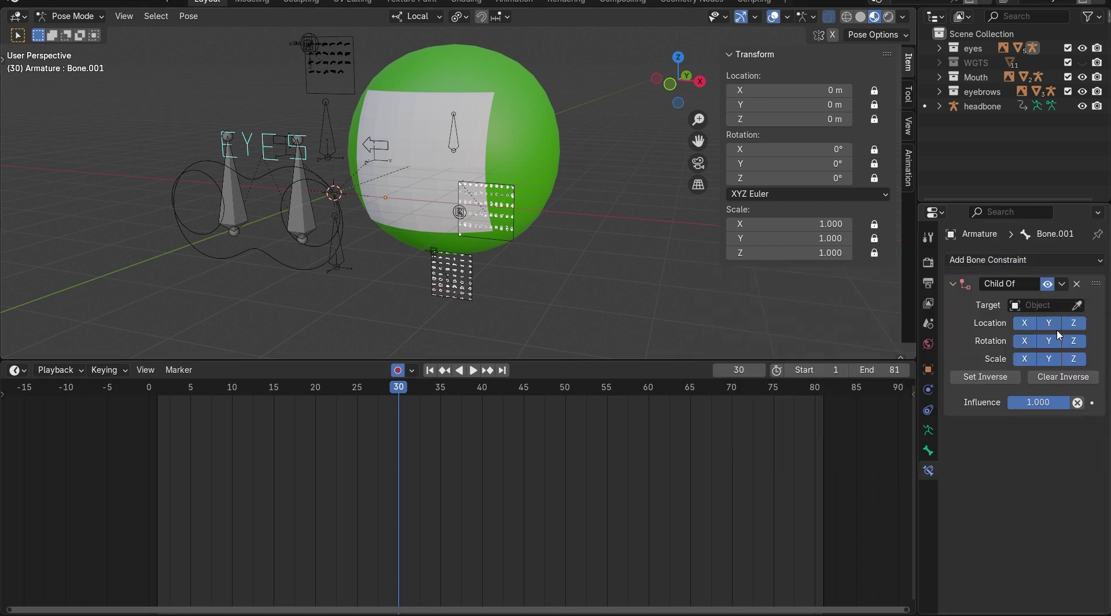
Target the EYES bone's Child Of constraint to Bone of the headbone armature and set its inverse
left_click(1027, 305)
type("head")
key("Return")
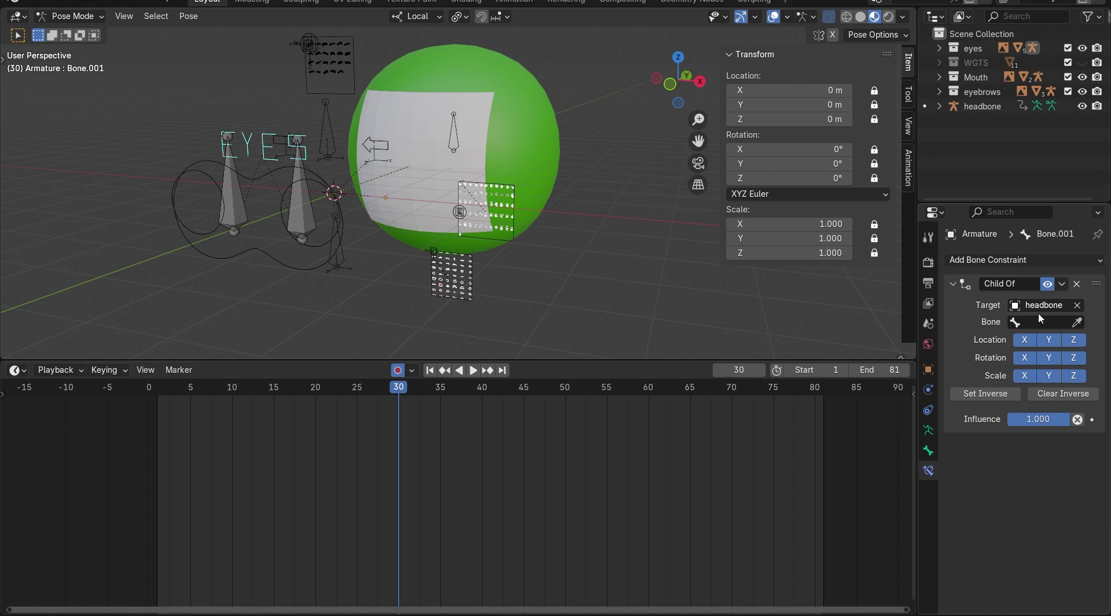
left_click(1042, 322)
left_click(991, 349)
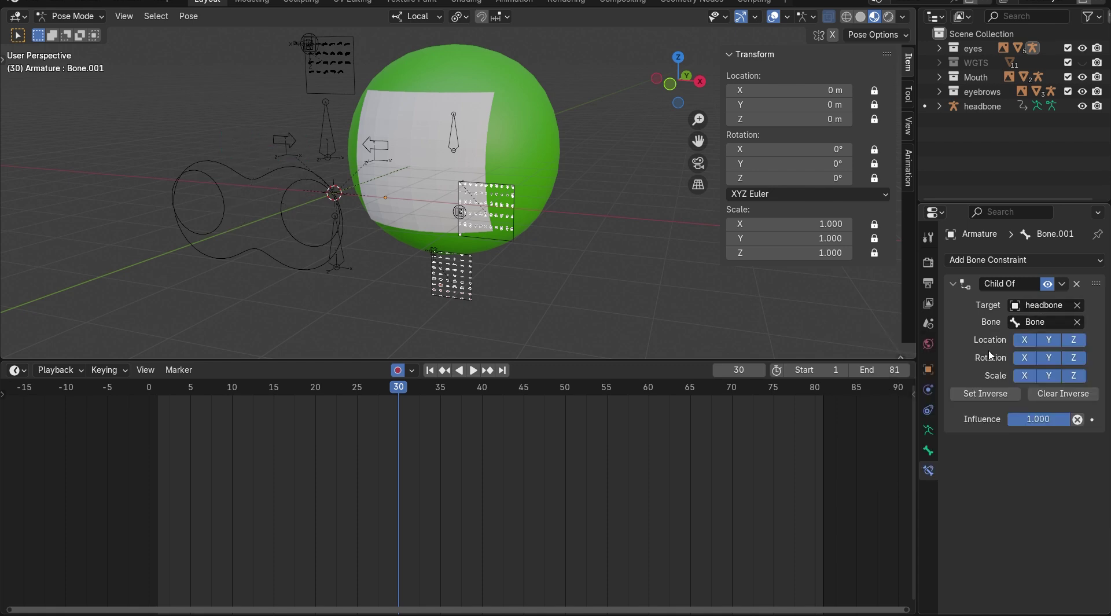
middle_click_drag(639, 237, 666, 243)
left_click(981, 398)
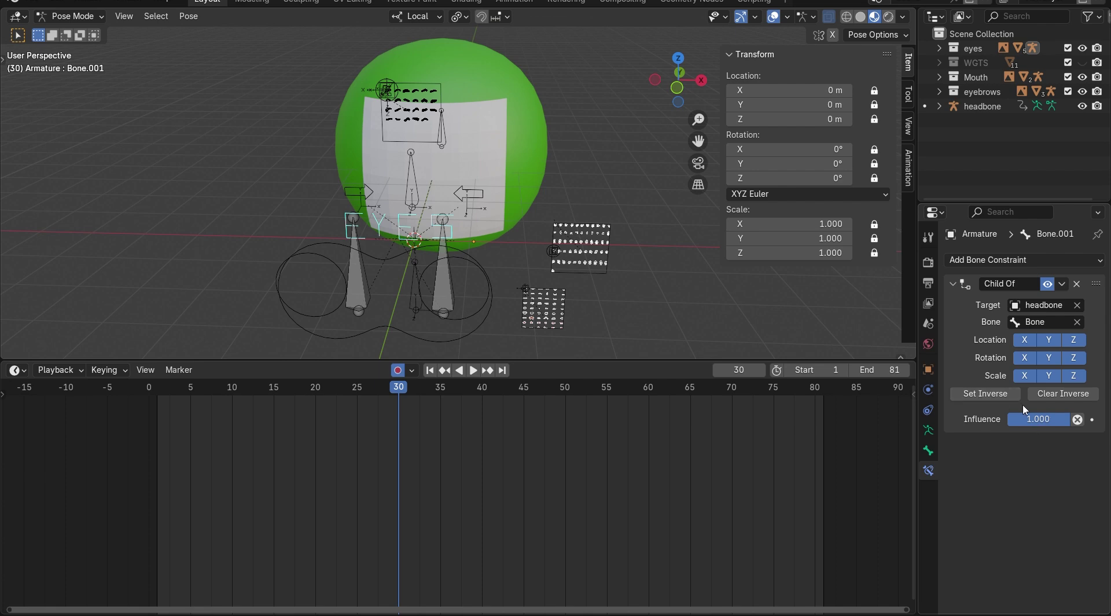
middle_click_drag(668, 243, 603, 243)
key("ctrl+Tab")
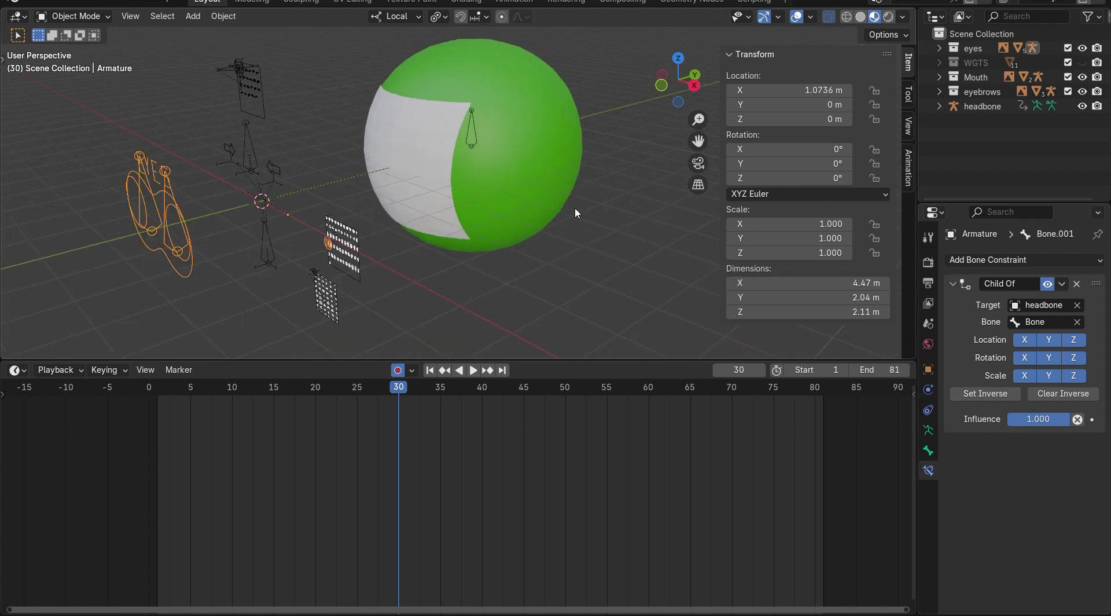
Add a Child Of constraint to the eyebrow armature's main bone, removing the stray Camera Solver and Transform Cache constraints
left_click(253, 162)
middle_click_drag(253, 162, 279, 162)
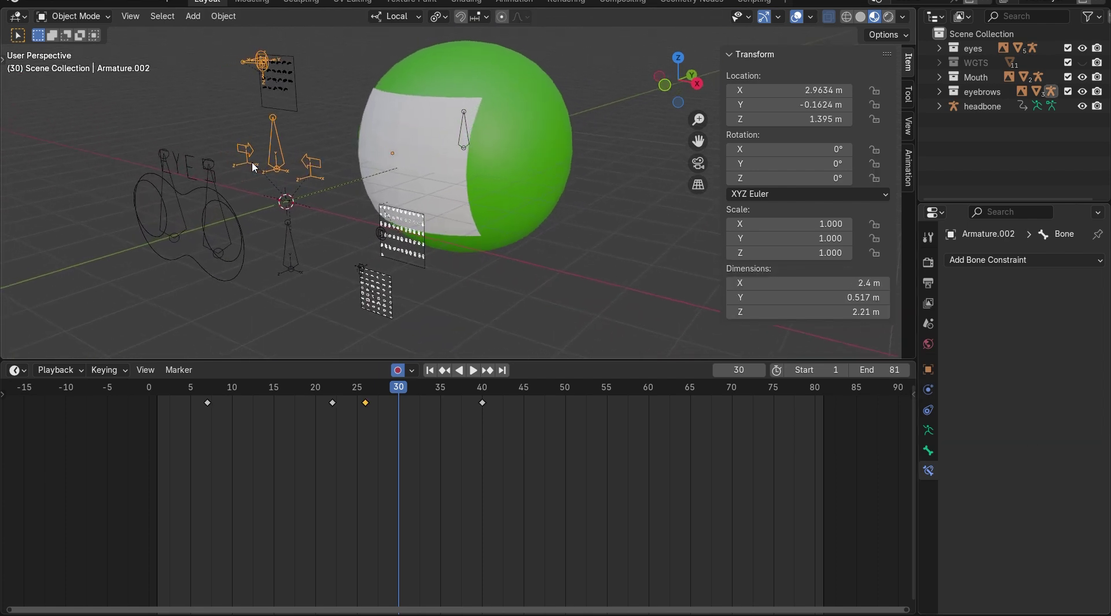
key("ctrl+Tab")
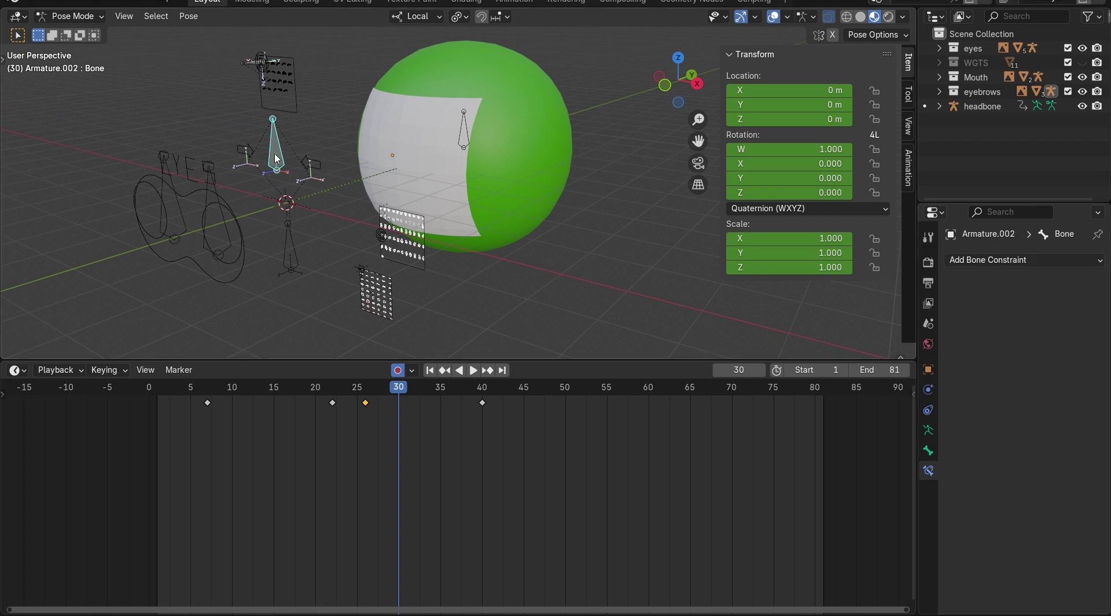
left_click(996, 260)
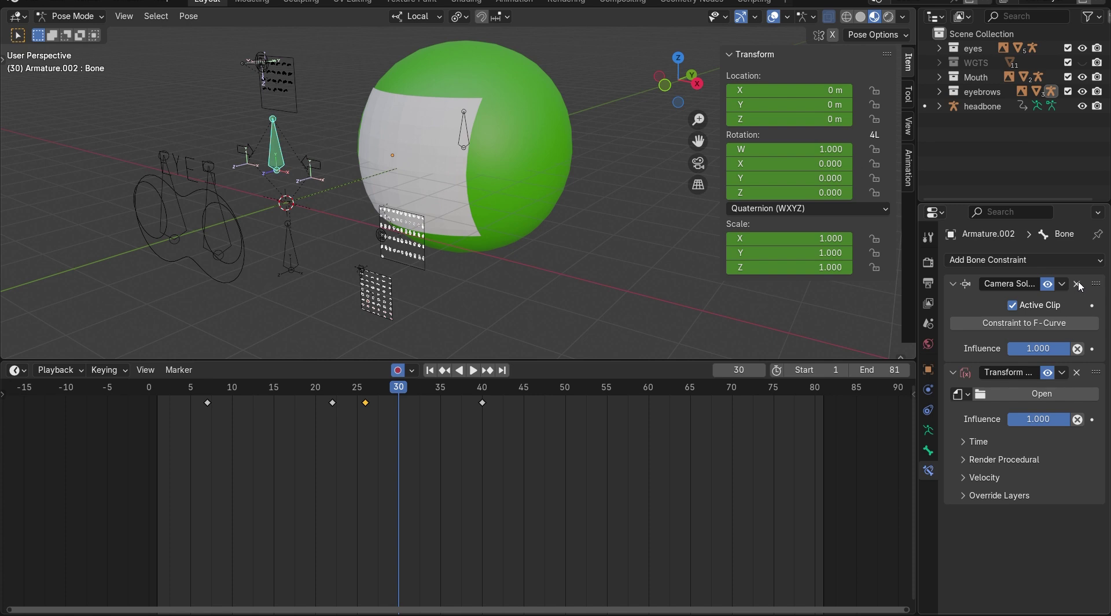
left_click(1077, 283)
left_click(1046, 261)
left_click(1066, 331)
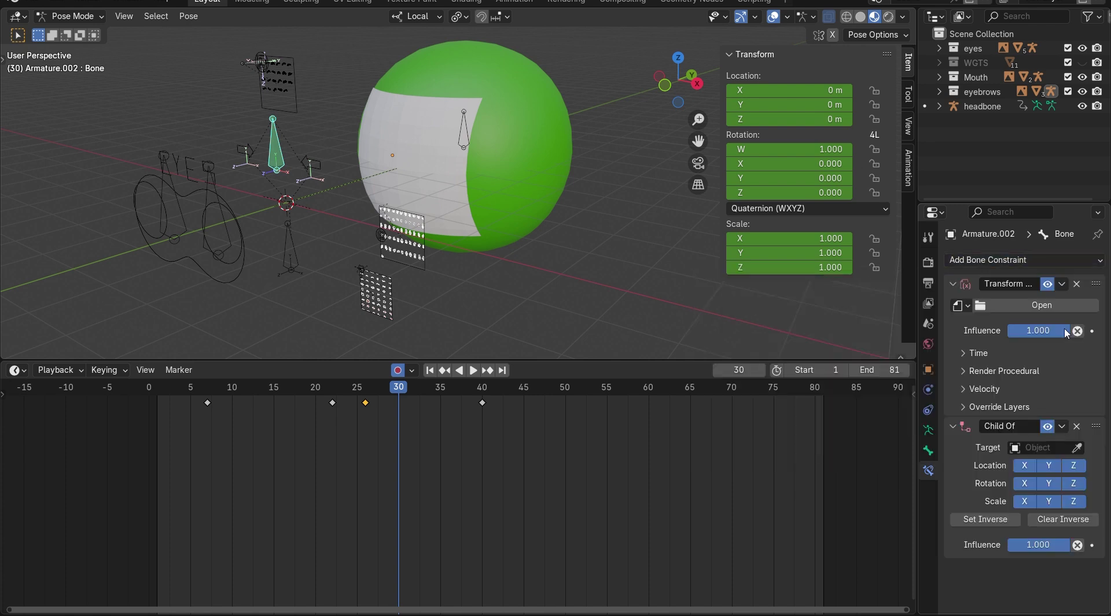
left_click(1077, 283)
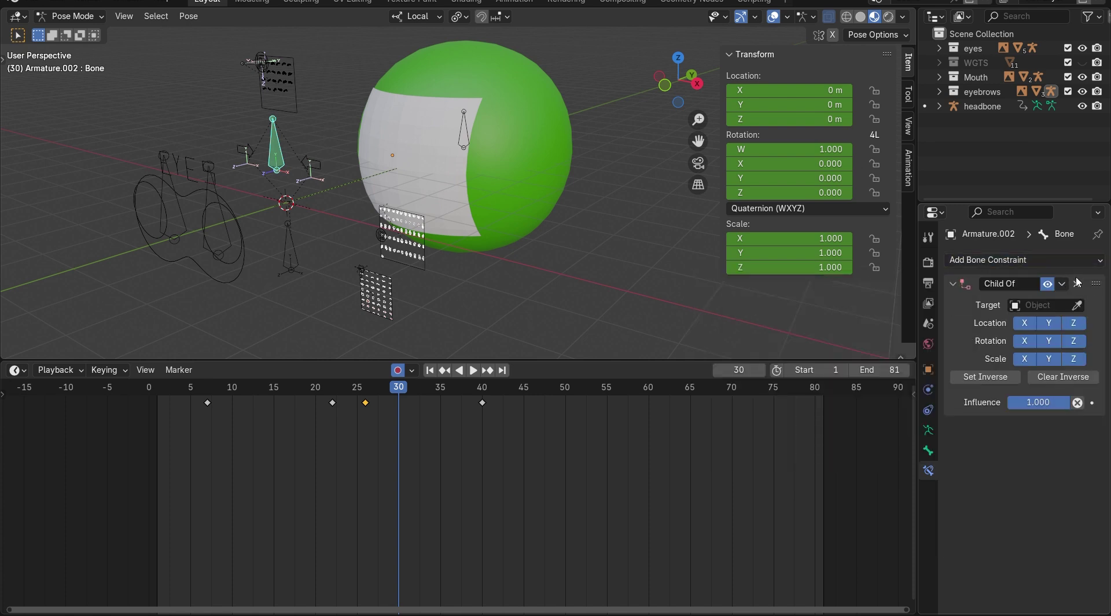
Target the eyebrow bone's Child Of constraint to Bone of the headbone armature and set its inverse
left_click(1047, 311)
type("head")
key("Return")
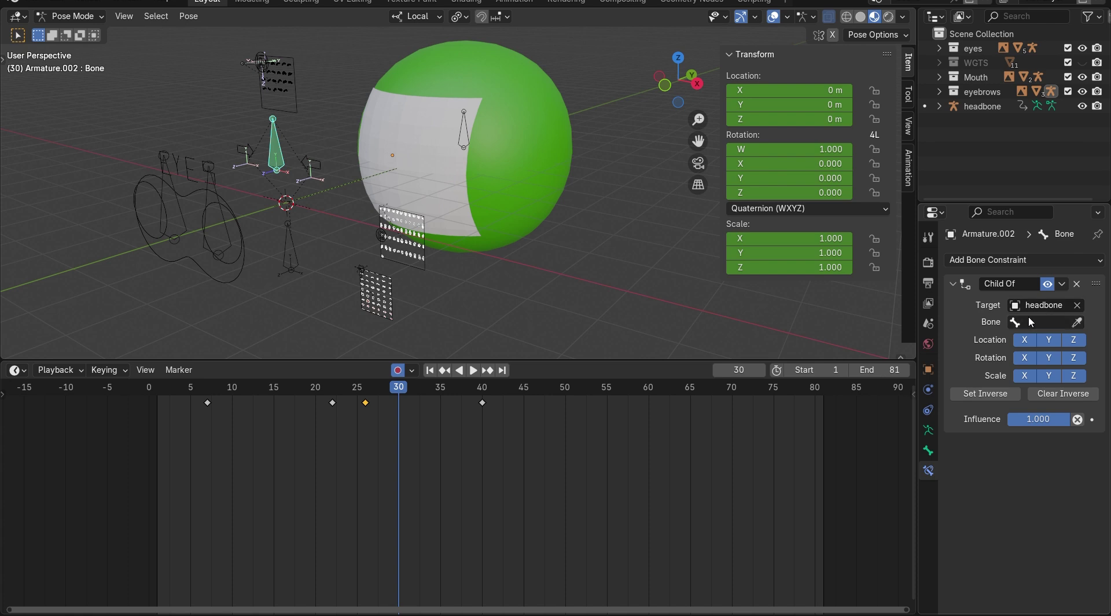
left_click(1029, 317)
key("Return")
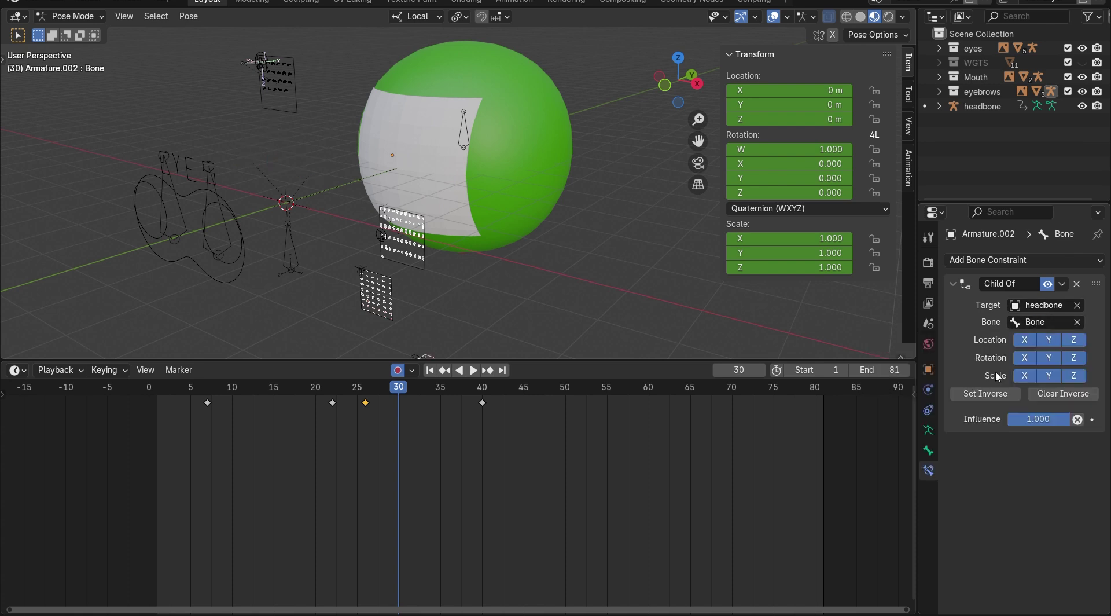
left_click(970, 394)
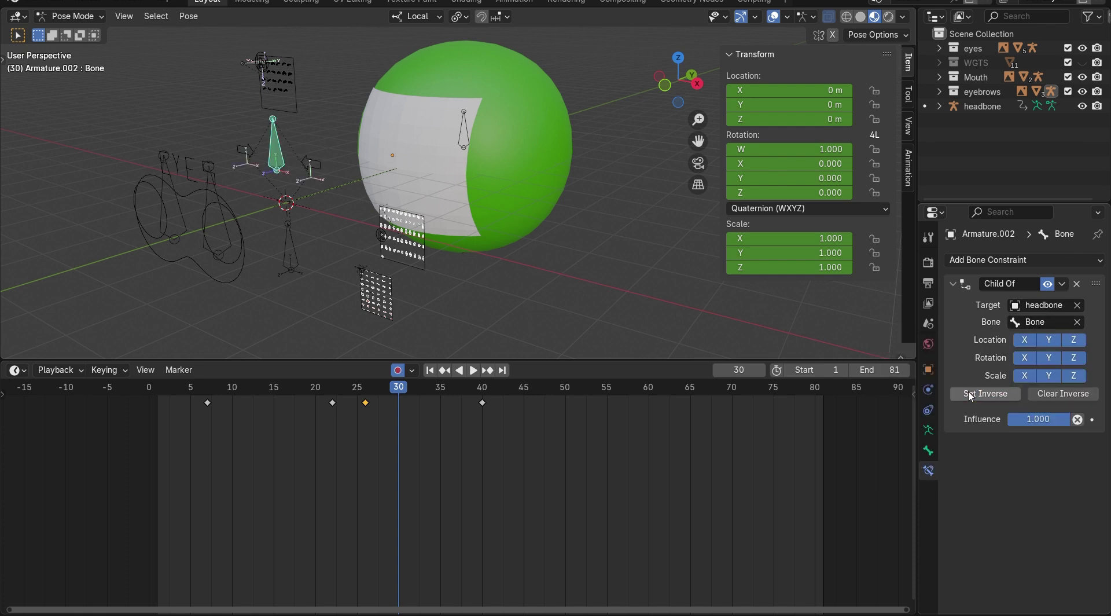
key("ctrl+Tab")
Add a bone constraint to the mouth transform bone of the mouth armature
left_click(291, 251)
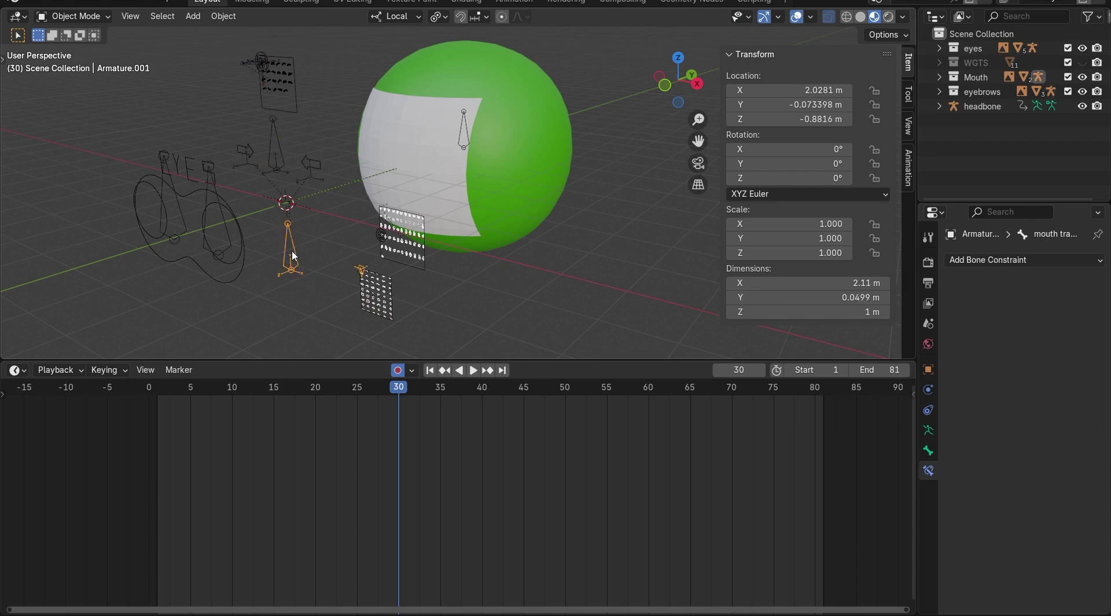
key("ctrl+Tab")
left_click(292, 254)
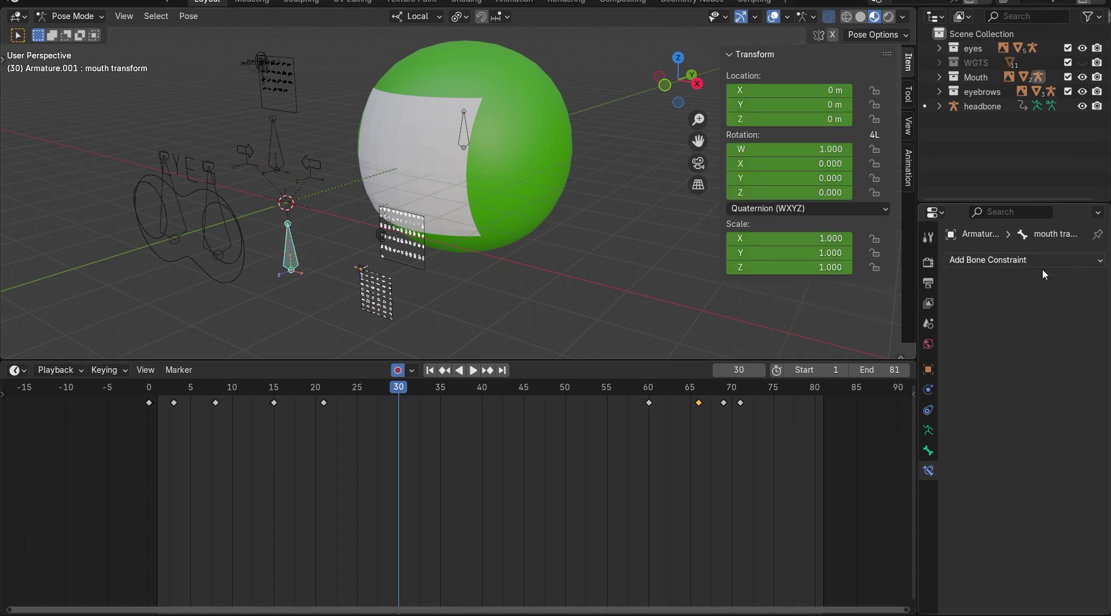
left_click(1014, 260)
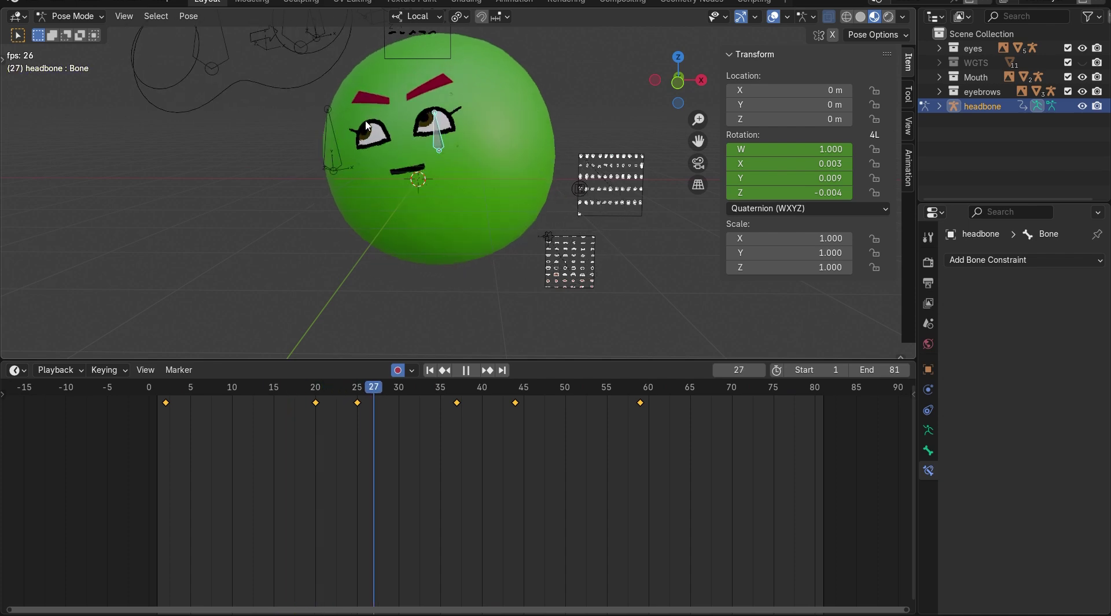
Stop playback at frame 45 and insert a keyframe there for both eye transform bones
key("space")
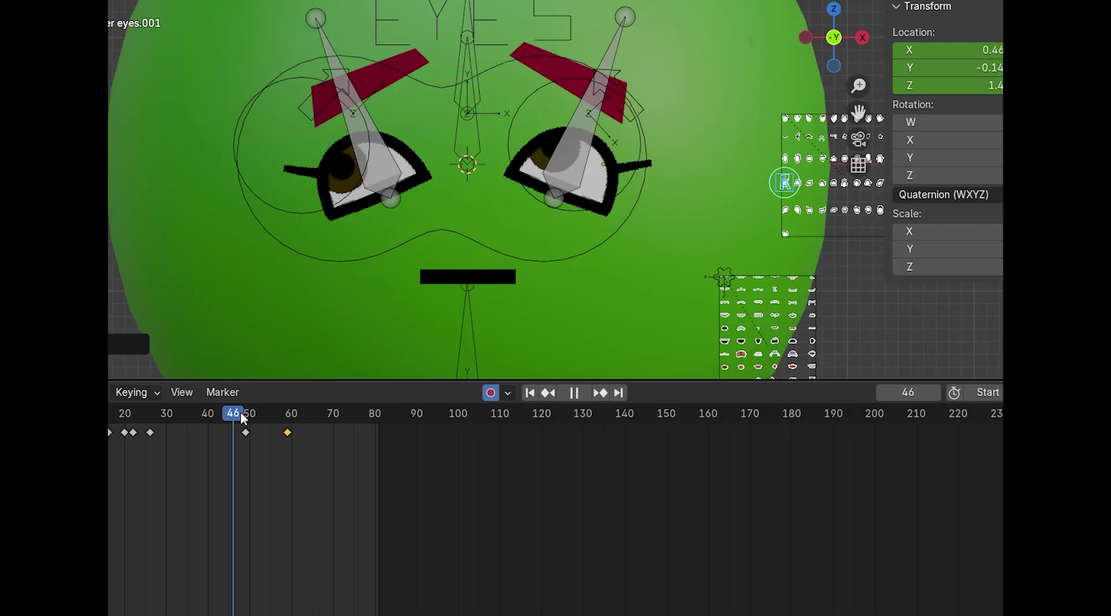
mouse_move(241, 412)
left_mouse_down()
mouse_move(262, 413)
mouse_move(239, 413)
left_mouse_up()
left_click(542, 194)
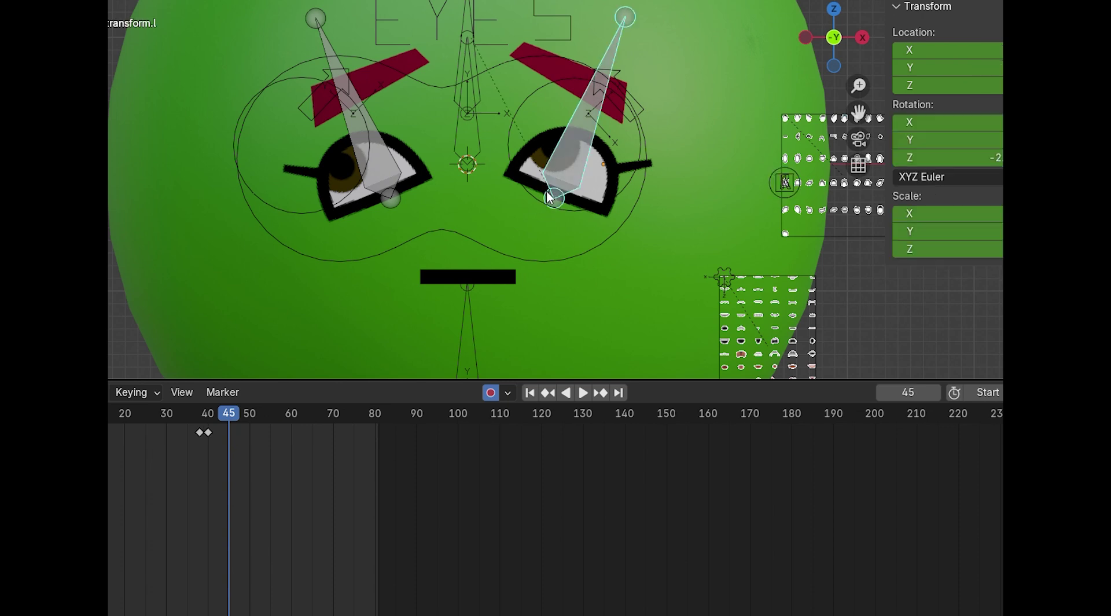
left_click(365, 172, "shift")
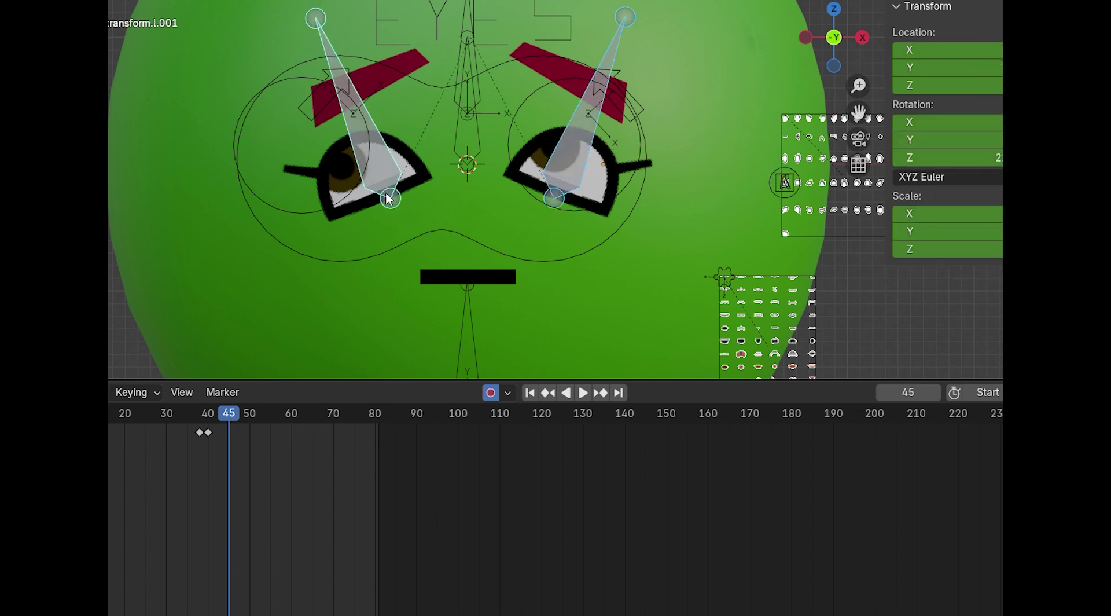
key("i")
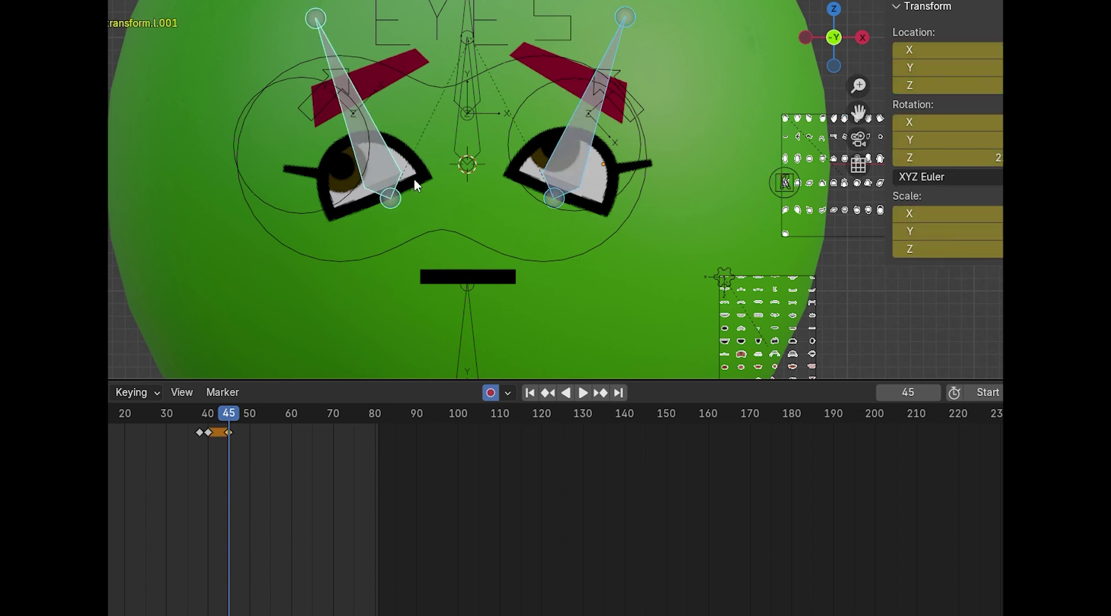
Squash both eye transform bones vertically at frame 48 by scaling them along Z with auto keying
key("space")
left_click_drag(239, 418, 242, 418)
key("space")
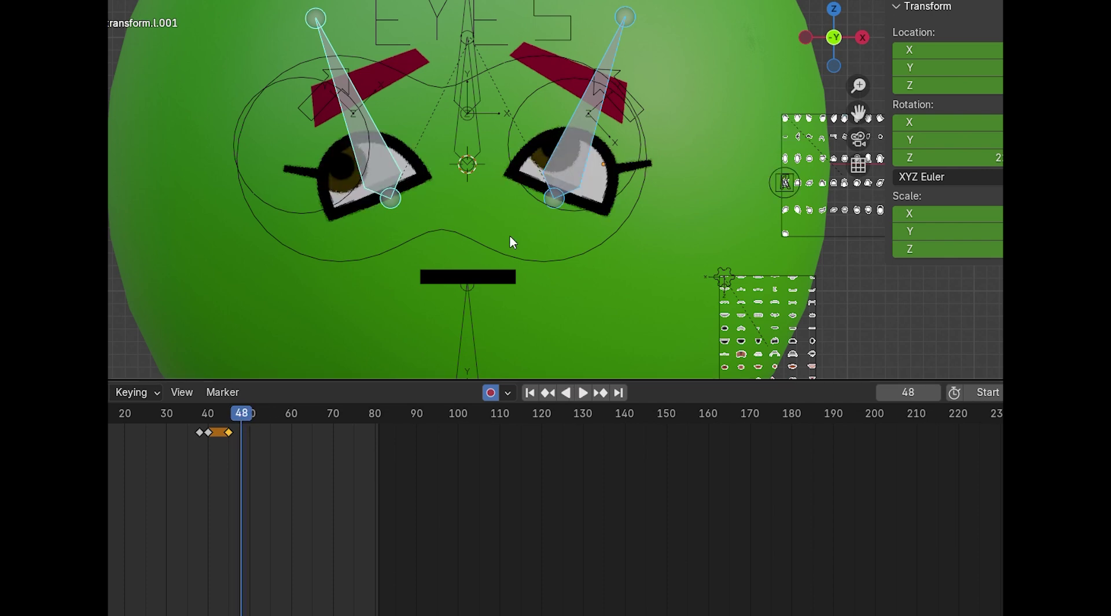
key("g")
key("x")
key("s")
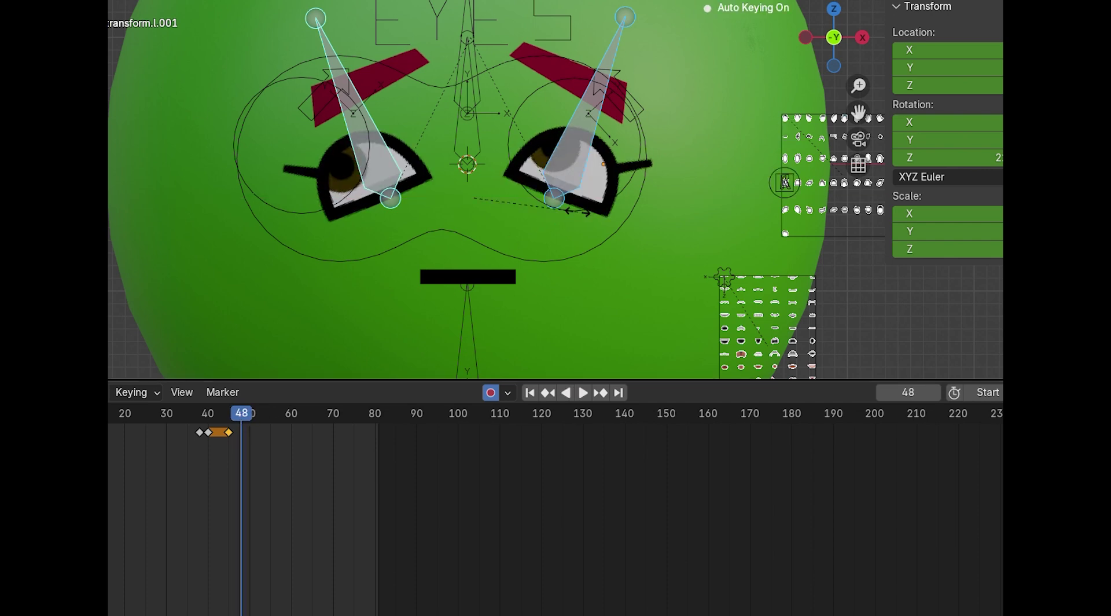
key("z")
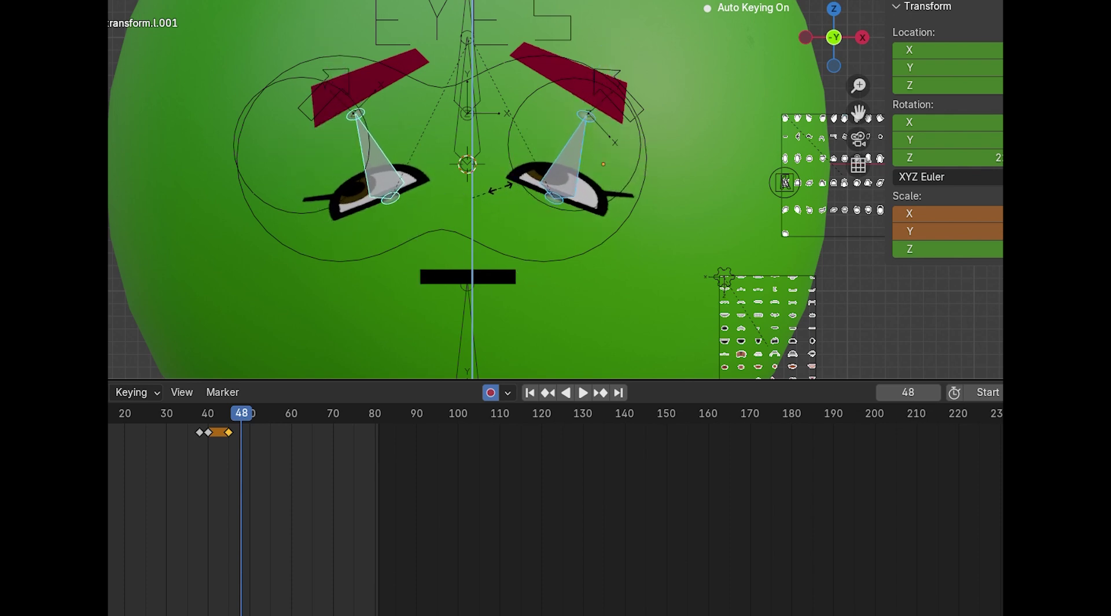
left_click(523, 202)
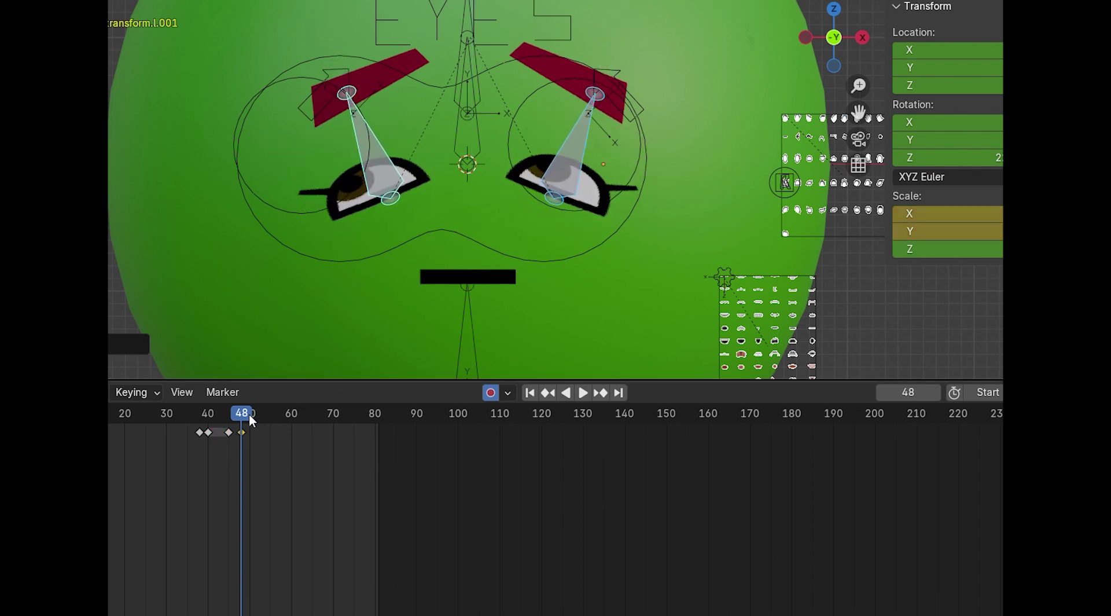
Reset the scale of both eye transform bones with a keyframe at frame 50
scroll(244, 419, "up", 11)
scroll(244, 419, "left", 15)
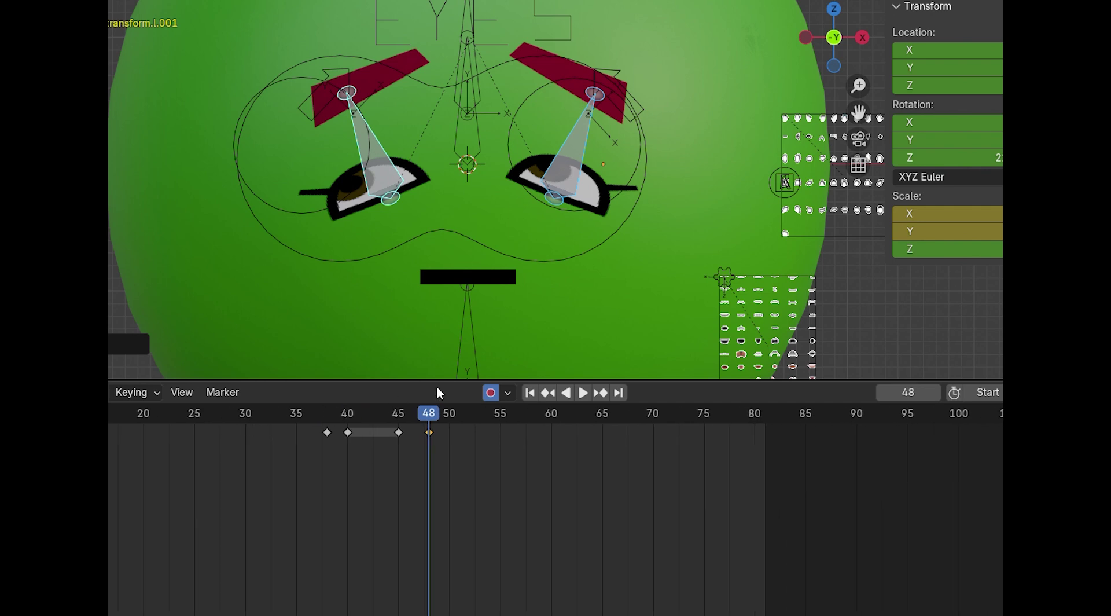
left_click_drag(430, 413, 430, 437)
key("alt+s")
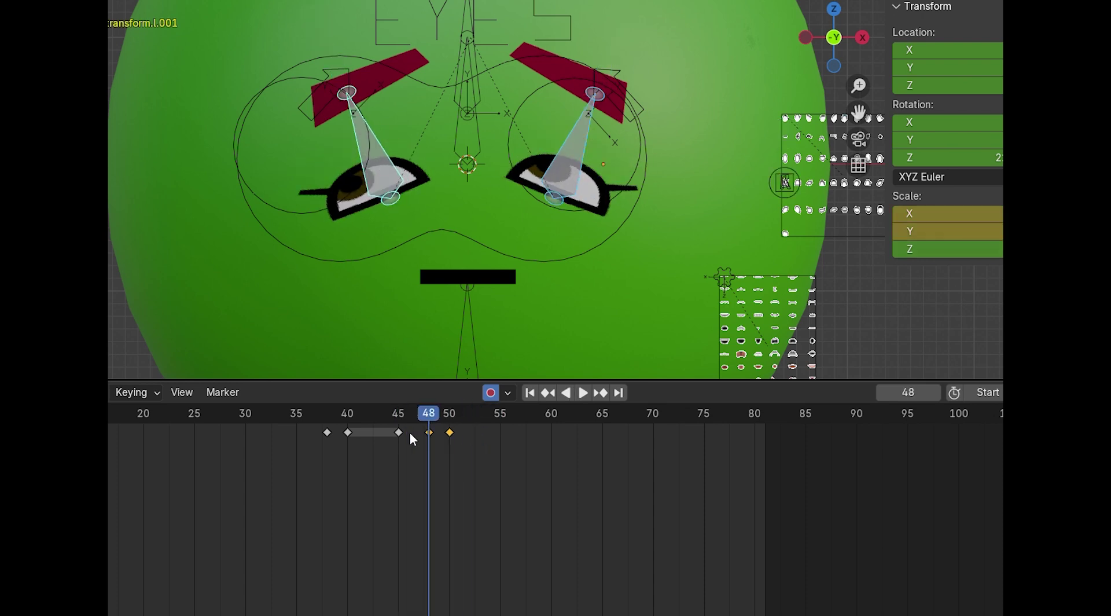
Set the frame 45 eye keyframe's interpolation to Cubic and play back the blink
left_click(397, 430)
key("t")
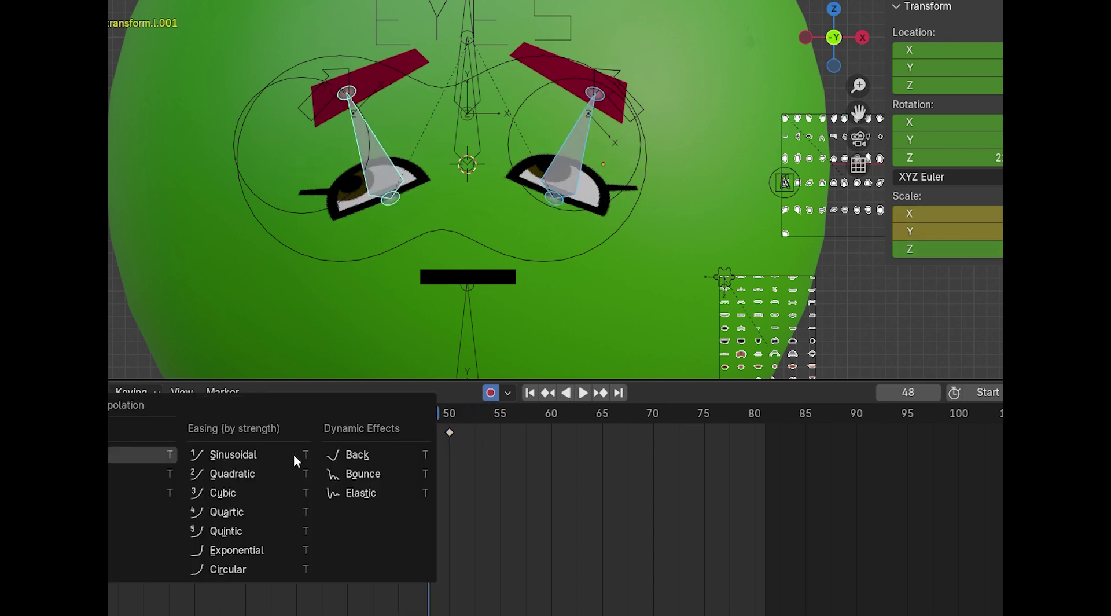
left_click(237, 493)
left_click_drag(426, 420, 397, 438)
key("space")
key("space")
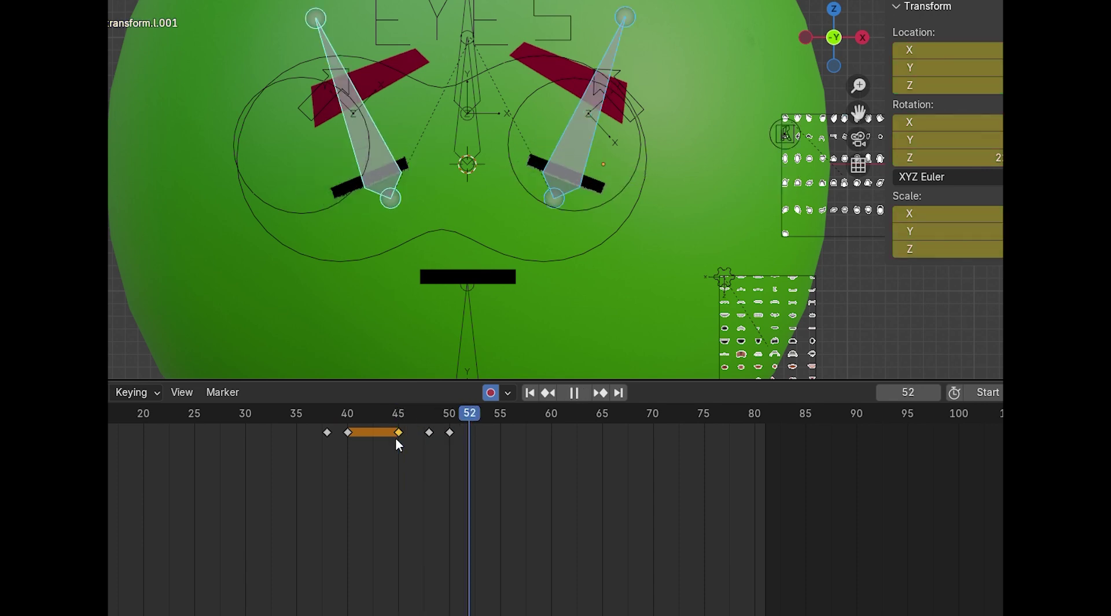
left_click(319, 415)
key("space")
key("space")
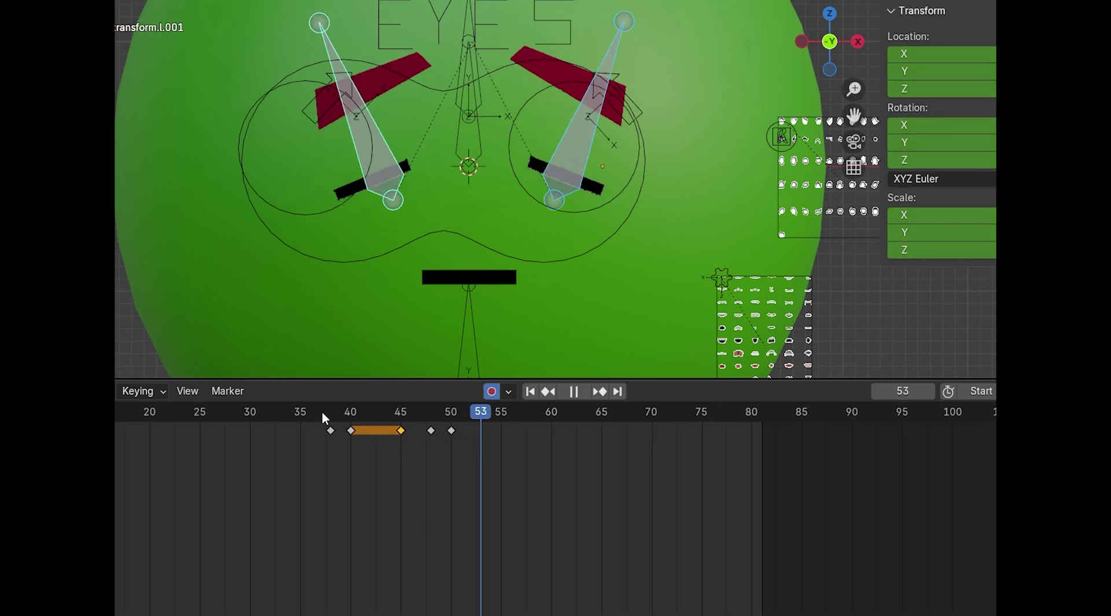
Replay the blink and set the easing type of the frame 45 eye keyframe
left_click(426, 419)
left_click(429, 429)
left_click_drag(397, 418, 371, 419)
key("space")
key("space")
left_click(401, 429)
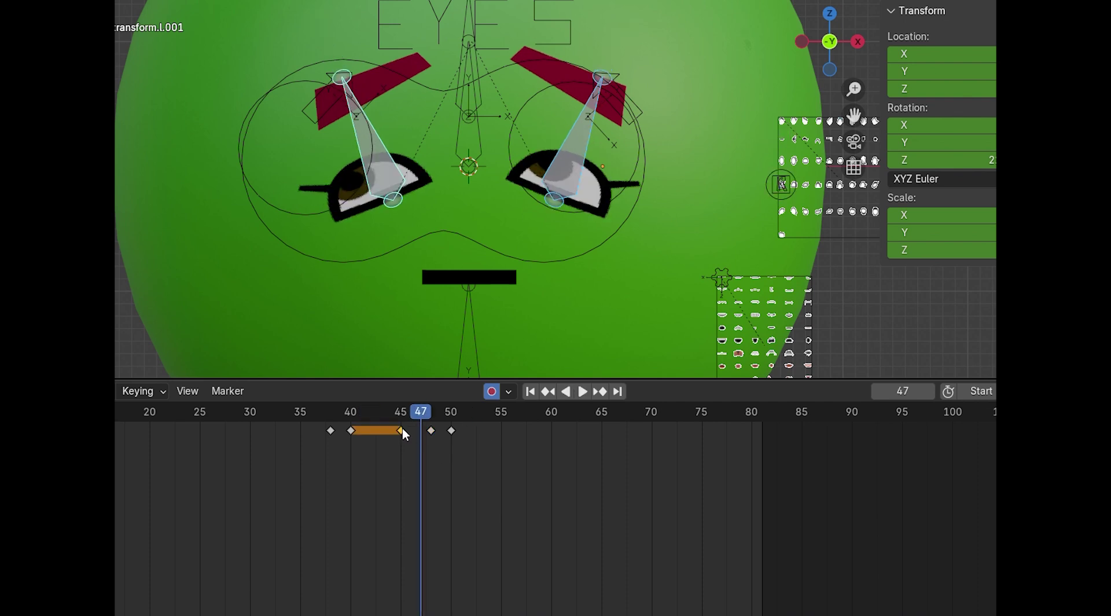
key("ctrl+e")
left_click(391, 464)
Set the interpolation type of the frame 48 eye keyframe and play back the squash
left_click(431, 430)
left_click(397, 411)
key("space")
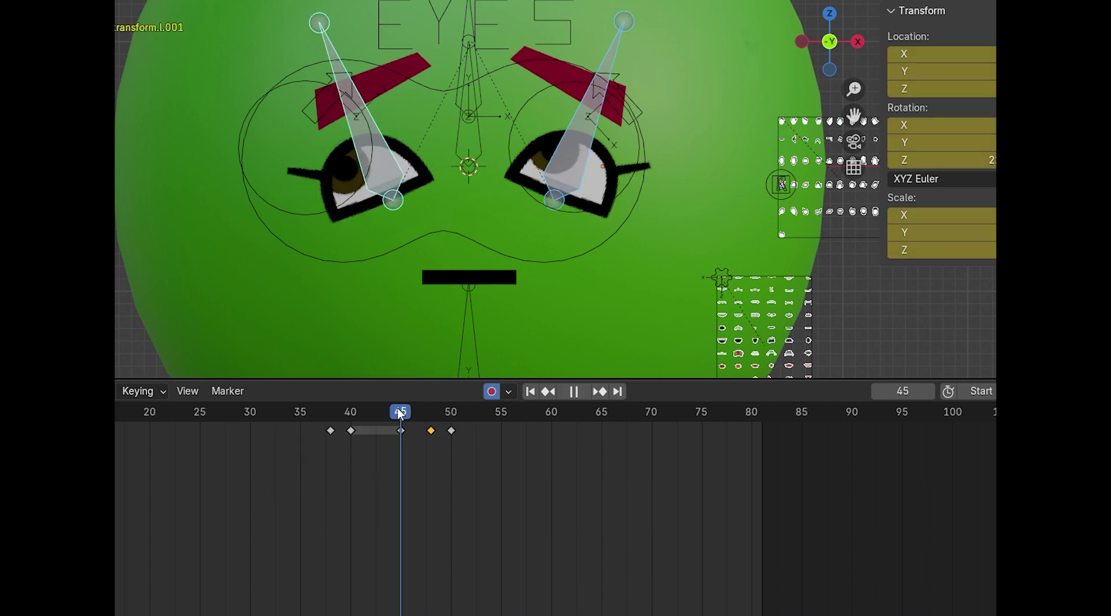
key("space")
key("t")
left_click(503, 430)
key("t")
left_click(426, 415)
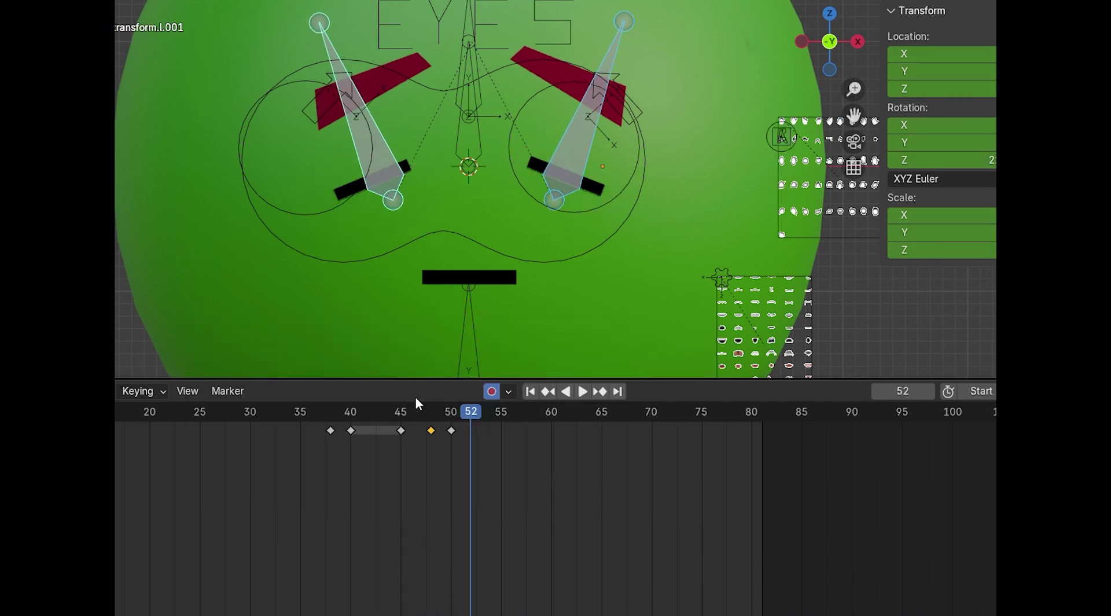
left_click(395, 412)
key("space")
key("space")
left_click(379, 417)
key("space")
Move the frame 50 eye keyframe to frame 52, and paste copies of earlier eye keyframes at frames 59 and 65
left_click_drag(453, 428, 391, 439)
left_click(472, 412)
key("space")
left_click_drag(517, 411, 542, 430)
left_click(432, 429)
key("ctrl+v")
key("space")
left_click(351, 429)
key("ctrl+c")
key("ctrl+v")
left_click_drag(568, 409, 389, 443)
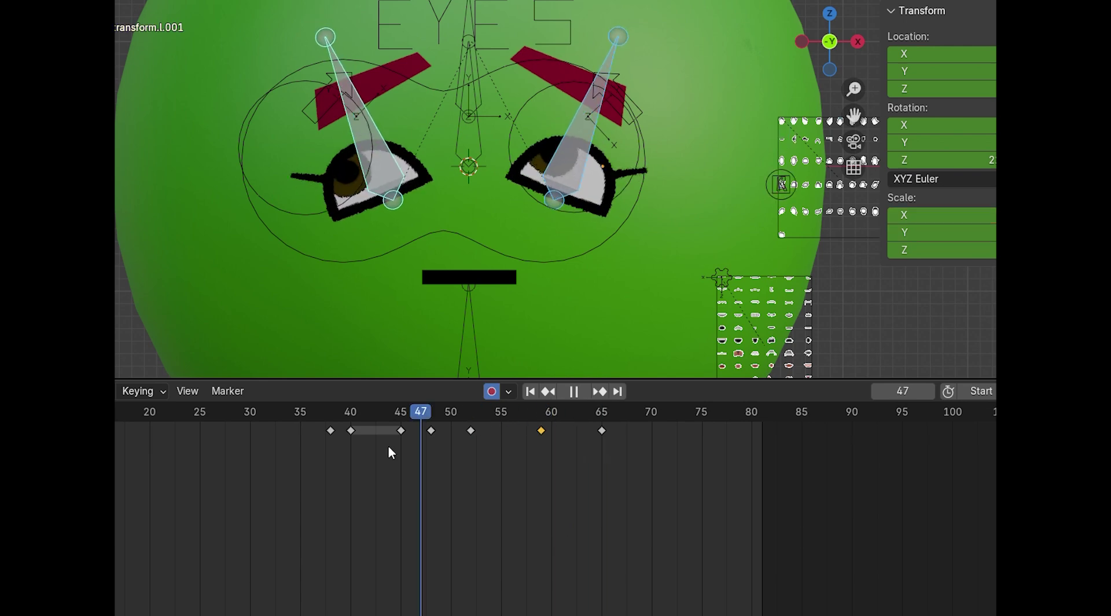
key("space")
Go to the eye keyframe at frame 65 and set the interpolation for the end of the eye motion
left_click(304, 412)
key("Escape")
key("Down")
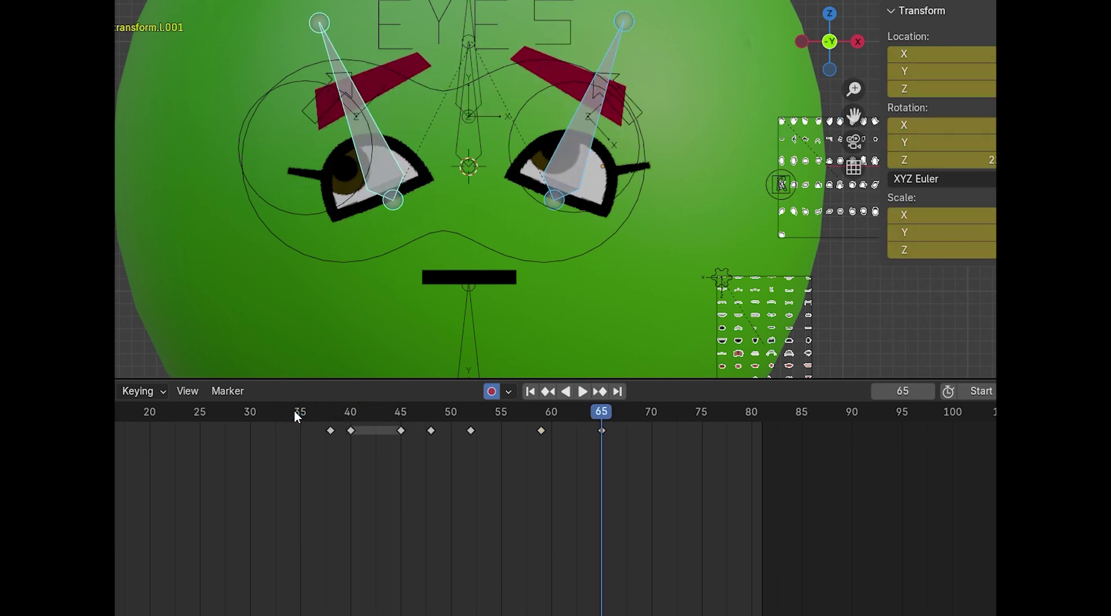
key("t")
left_click(632, 432)
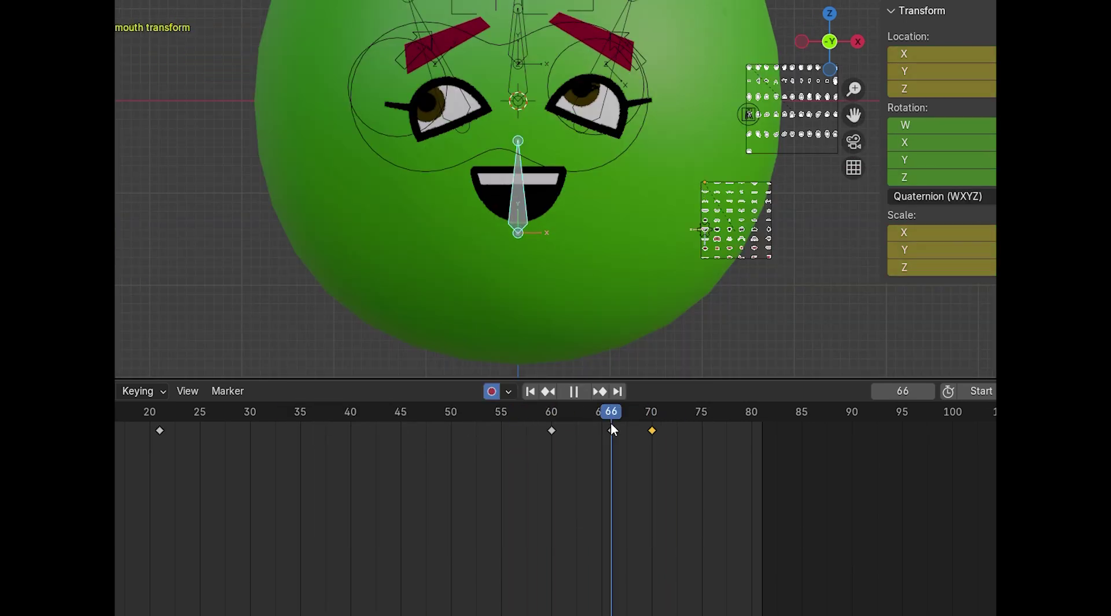
Reset the mouth transform bone's location and rework its ending with copied keyframes placed at frames 69 and 71
left_click_drag(610, 422, 551, 429)
key("alt+g")
left_click(610, 431)
key("ctrl+c")
key("ctrl+v")
left_click(652, 430)
left_click(551, 430)
left_click(651, 414)
left_click_drag(652, 430, 530, 449)
key("space")
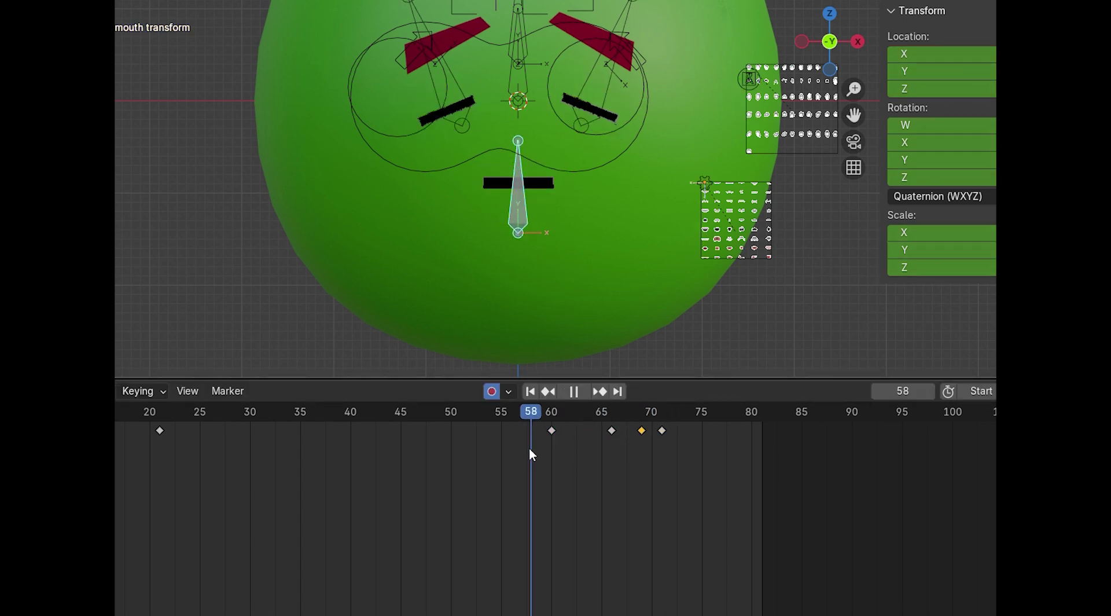
key("space")
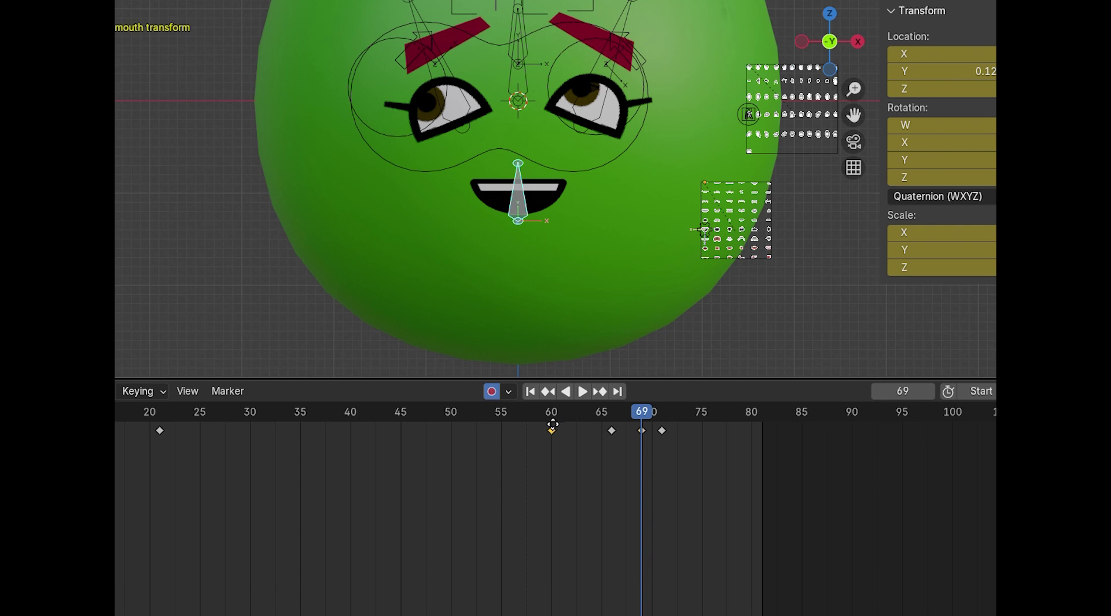
Set the interpolation type of the frame 66 mouth keyframe and its easing to Ease Out
left_click_drag(592, 416, 581, 440)
left_click(611, 430)
key("t")
left_click(440, 467)
key("ctrl+e")
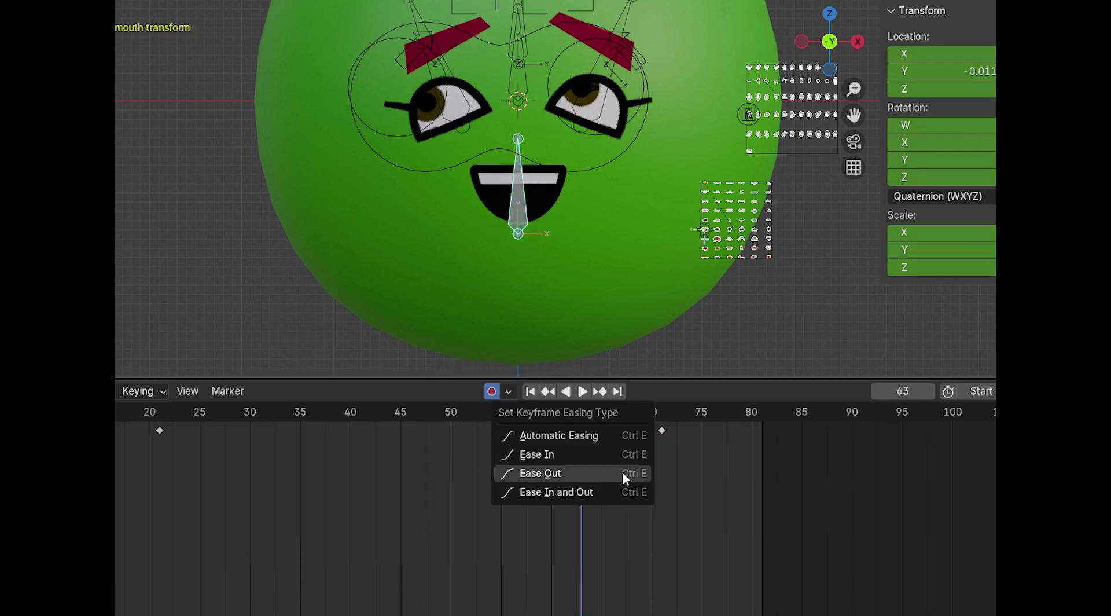
left_click(623, 471)
key("space")
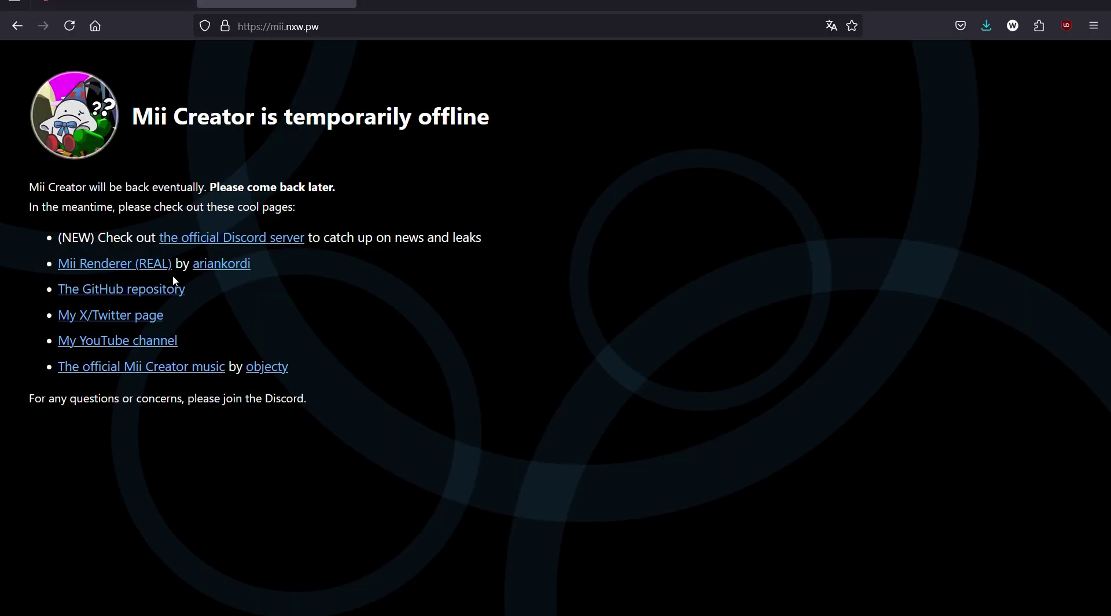
Open the Mii Creator GitHub repository in the browser and examine the body models in its public/assets/models folder
left_click(103, 292)
scroll(105, 299, "down", 2)
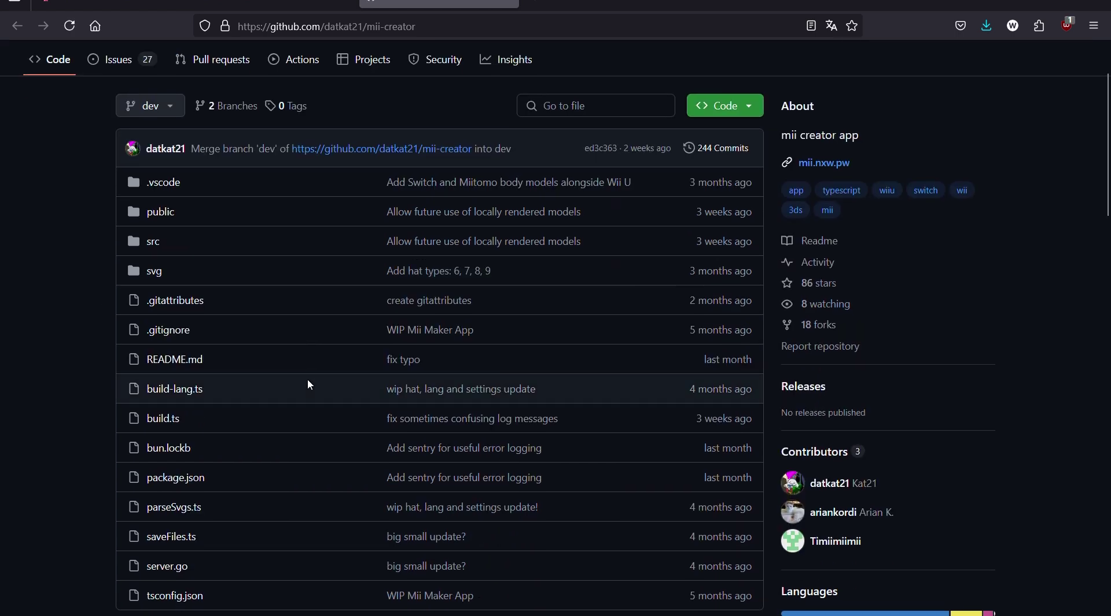
left_click(157, 213)
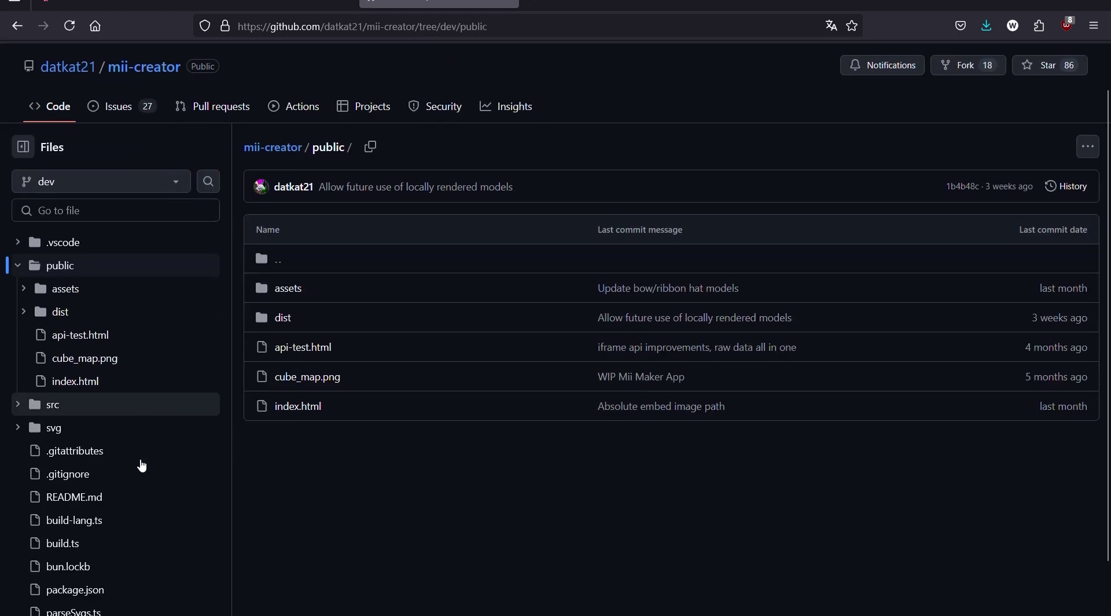
left_click(289, 250)
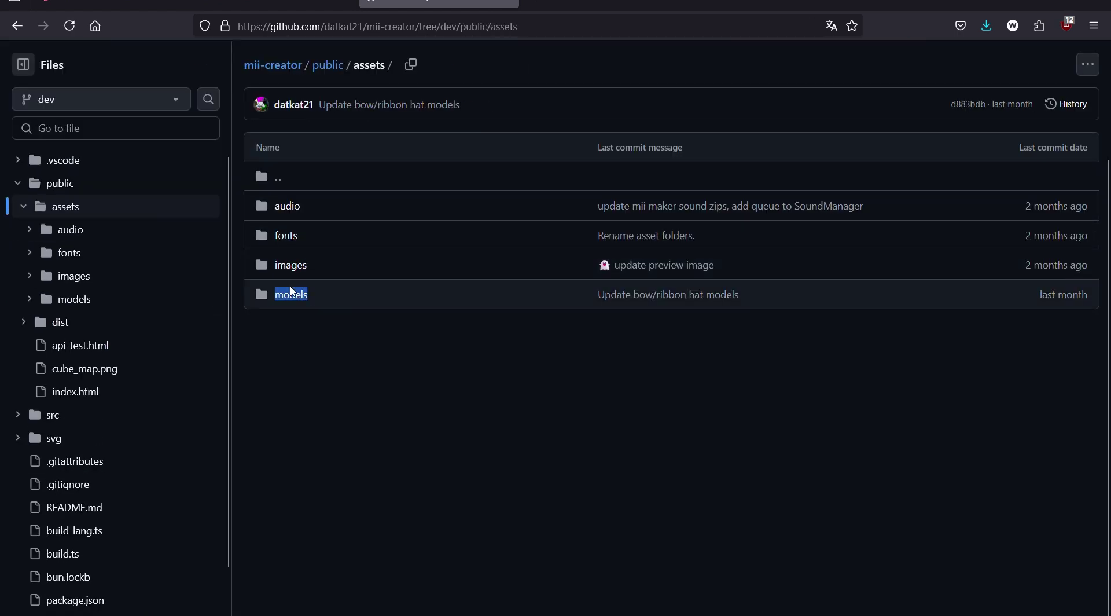
left_click(294, 294)
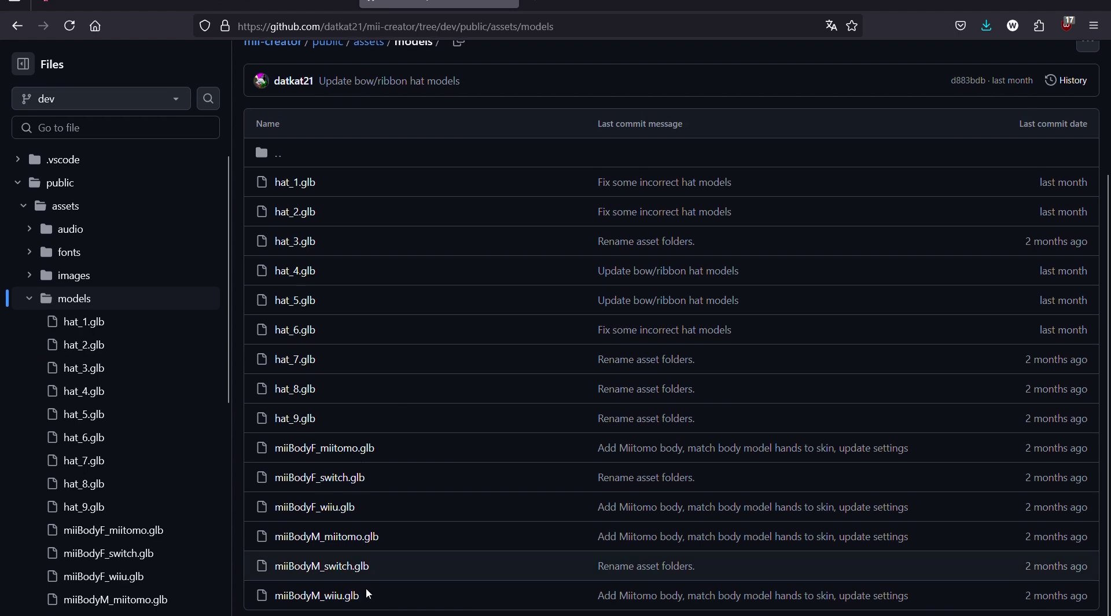
scroll(312, 486, "up", 6, "ctrl")
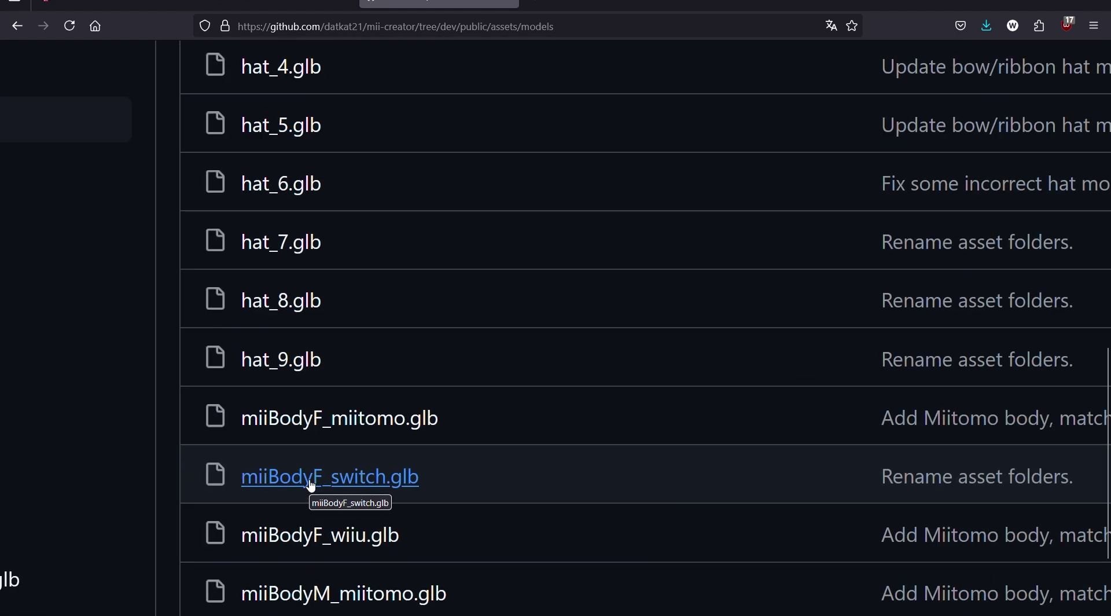
scroll(309, 481, "down", 6, "ctrl")
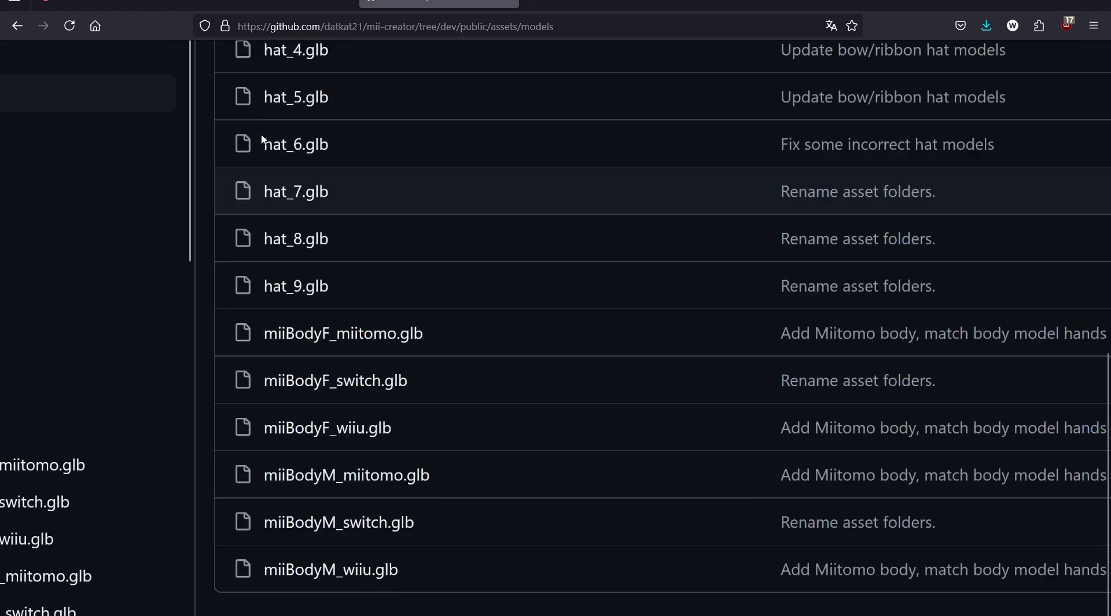
Switch to the Mii Renderer page and download the Mii's head model in glTF (.glb) format
left_click(114, 3)
left_click(602, 132)
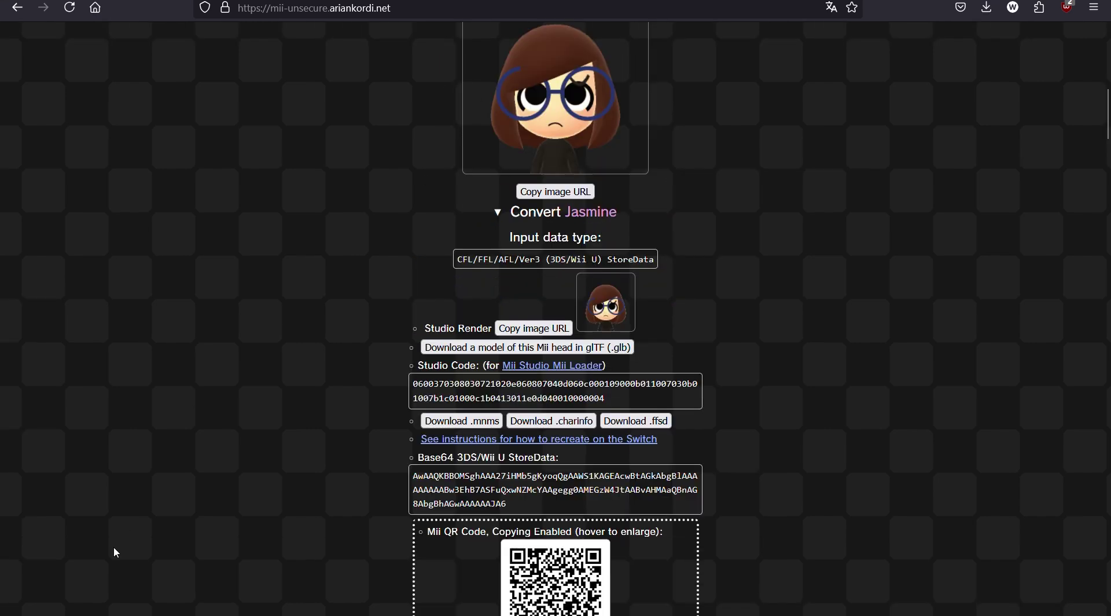
Launch Blender, start a new General file and delete the default cube
key("super")
type("b")
key("Return")
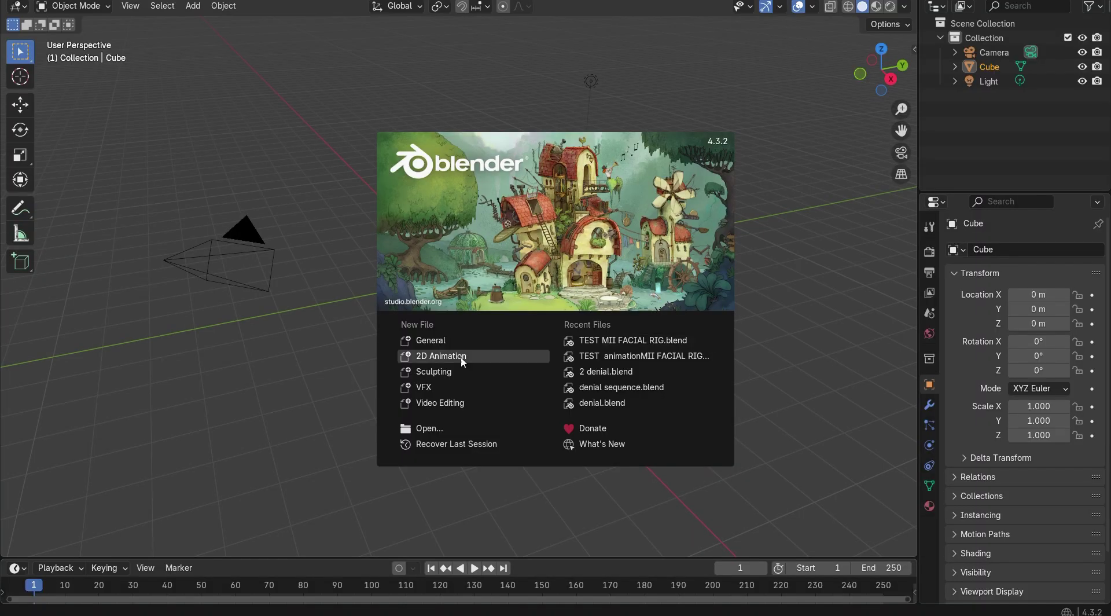
left_click(444, 340)
key("Delete")
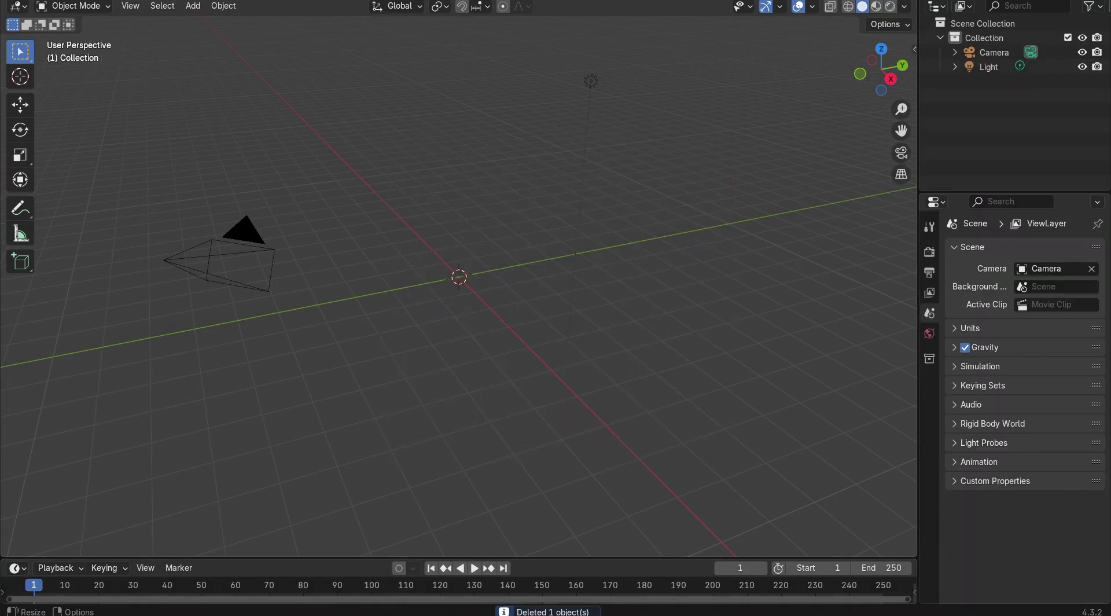
Import the downloaded Mii head .glb file into the scene with the default glTF 2.0 settings
key("alt+Tab")
left_click_drag(695, 489, 353, 497)
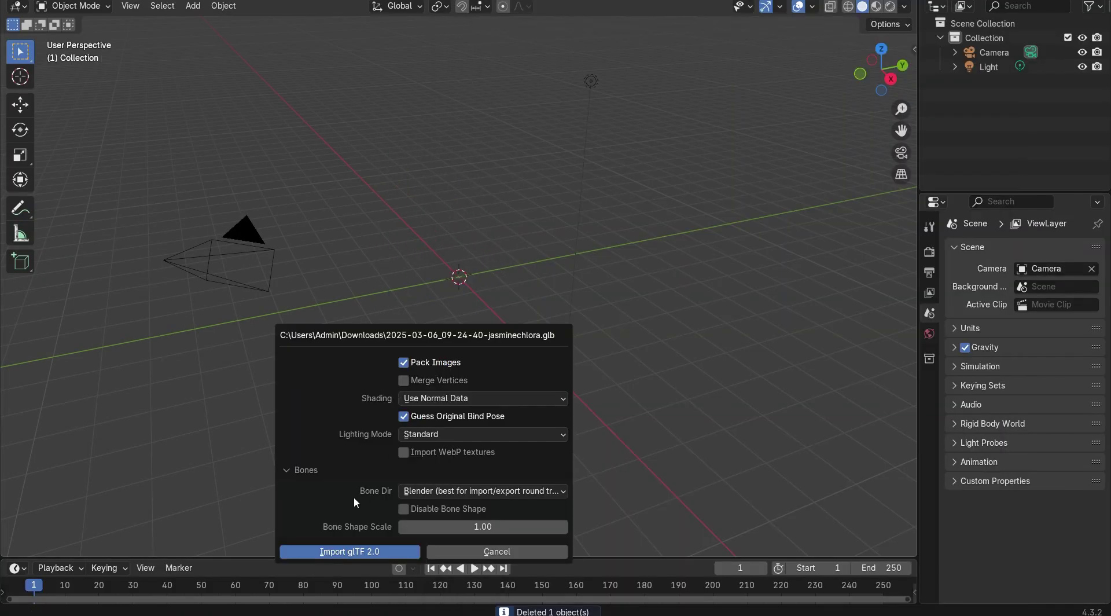
left_click(353, 551)
Display the imported Mii head in Rendered viewport shading
scroll(417, 366, "down", 15)
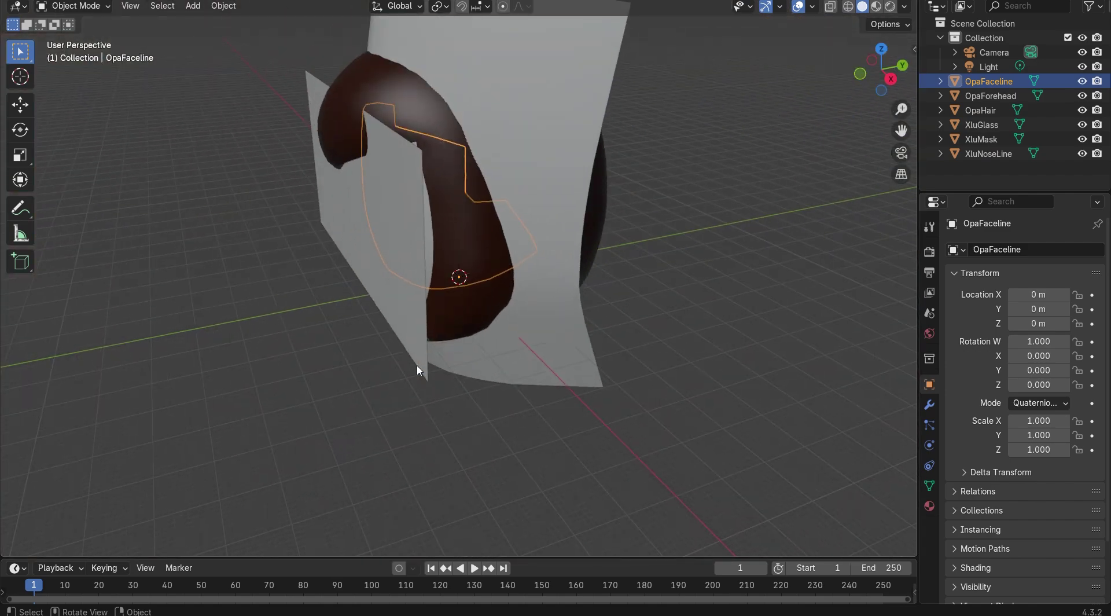
middle_click_drag(417, 366, 556, 330)
left_click(876, 6)
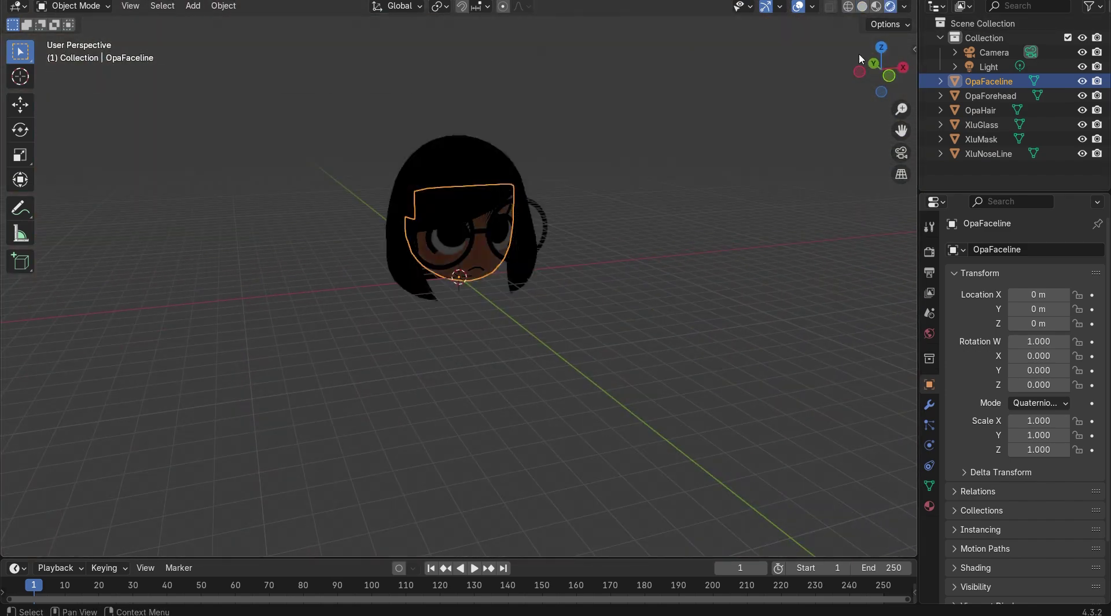
key("KP_7")
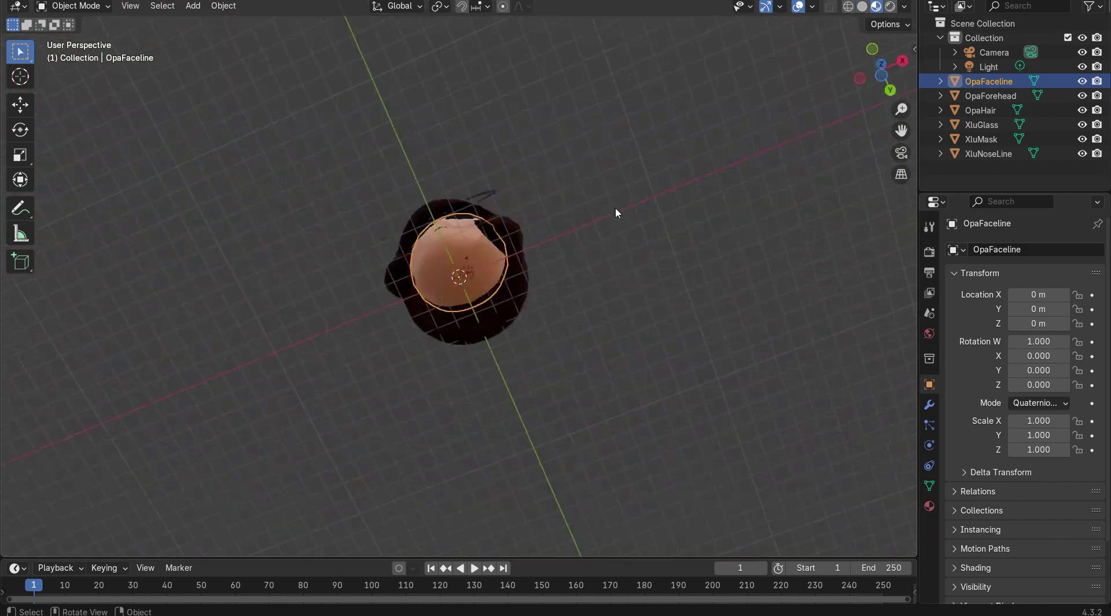
key("KP_1")
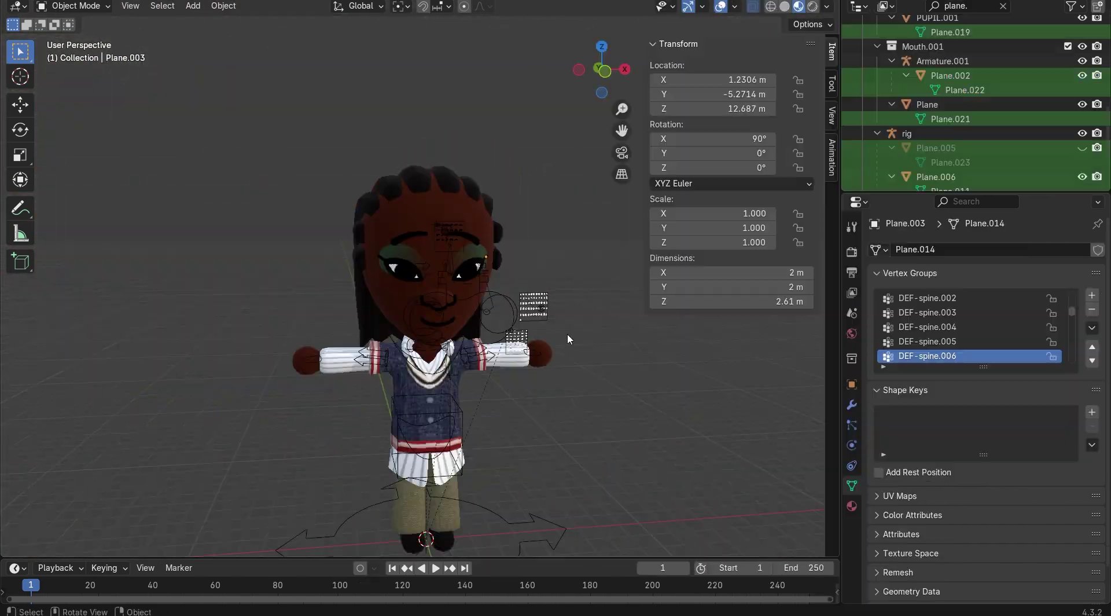
Examine the clothed full-body character, picking out its torso, sleeve and trouser meshes one after another without moving them
middle_click_drag(567, 334, 567, 334)
scroll(568, 334, "up", 2)
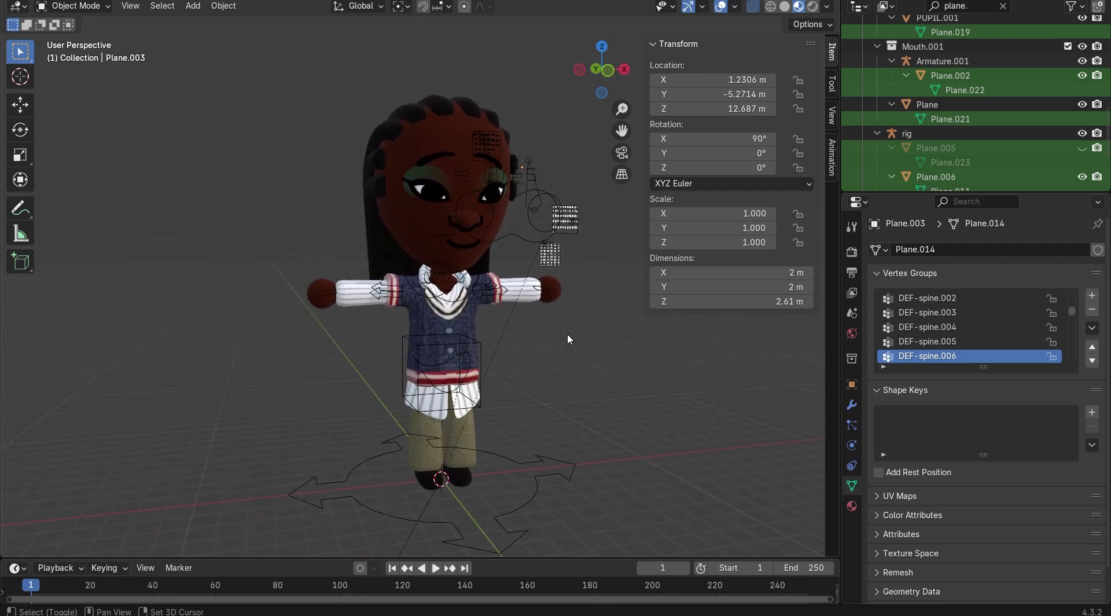
left_click(450, 350)
key("g")
key("Escape")
left_click(377, 300)
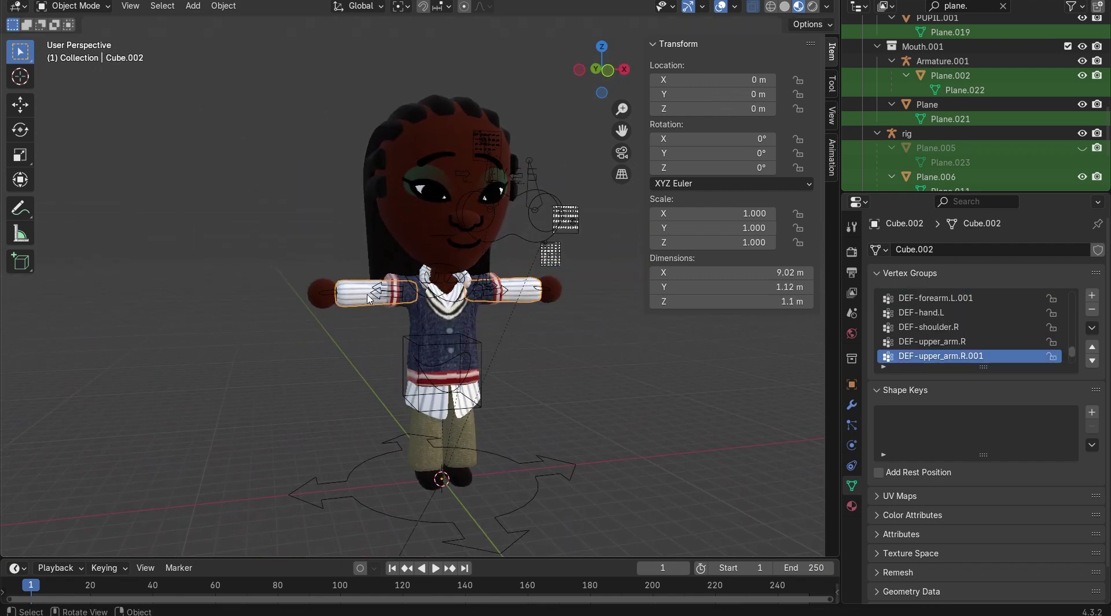
key("g")
key("Escape")
left_click(461, 438)
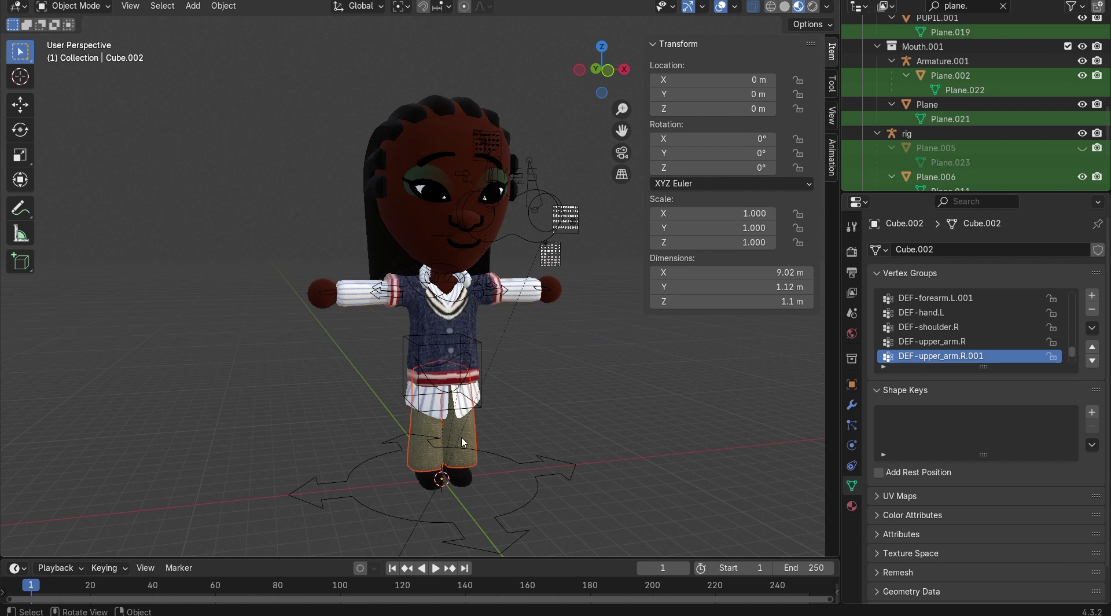
key("g")
key("Escape")
Inspect the character from the front, selecting the OpaFaceline face mesh and the body rig at the neck
mouse_move(515, 374)
middle_mouse_down()
mouse_move(579, 374)
mouse_move(498, 374)
middle_mouse_up()
left_click(452, 266)
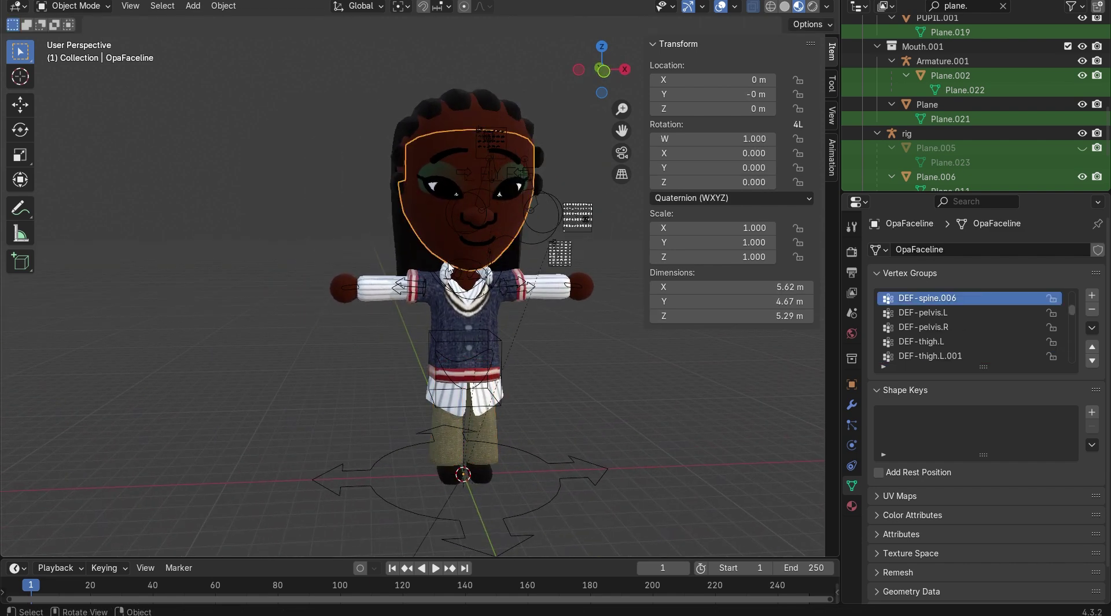
left_click(452, 265)
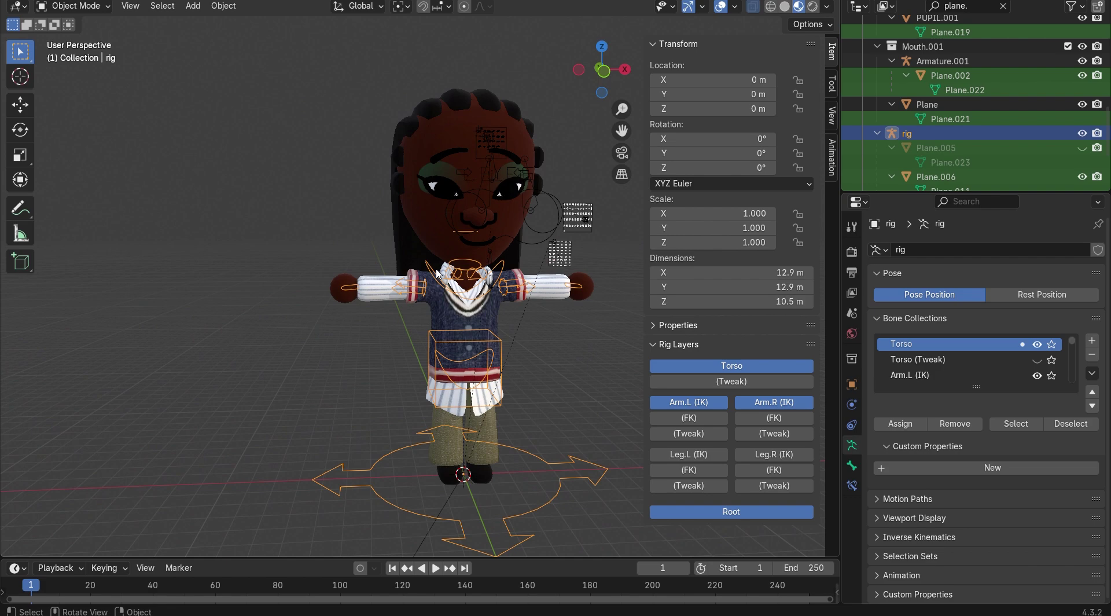
left_click(441, 271)
middle_click_drag(442, 353, 382, 415)
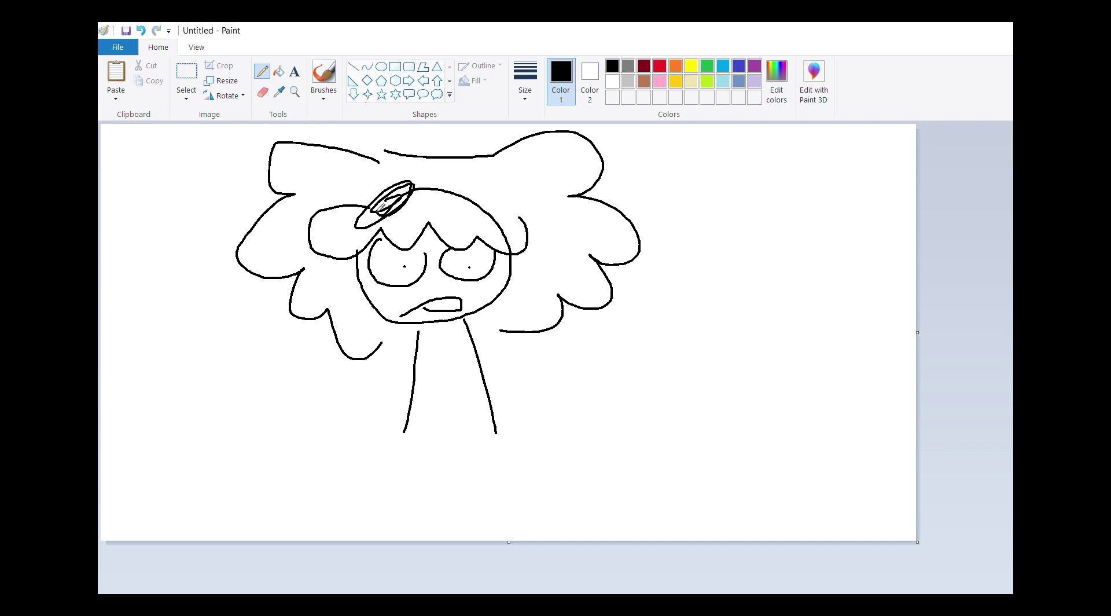
left_click(295, 71)
left_click_drag(645, 259, 896, 406)
type("FOLLOW @LAYOLOGY")
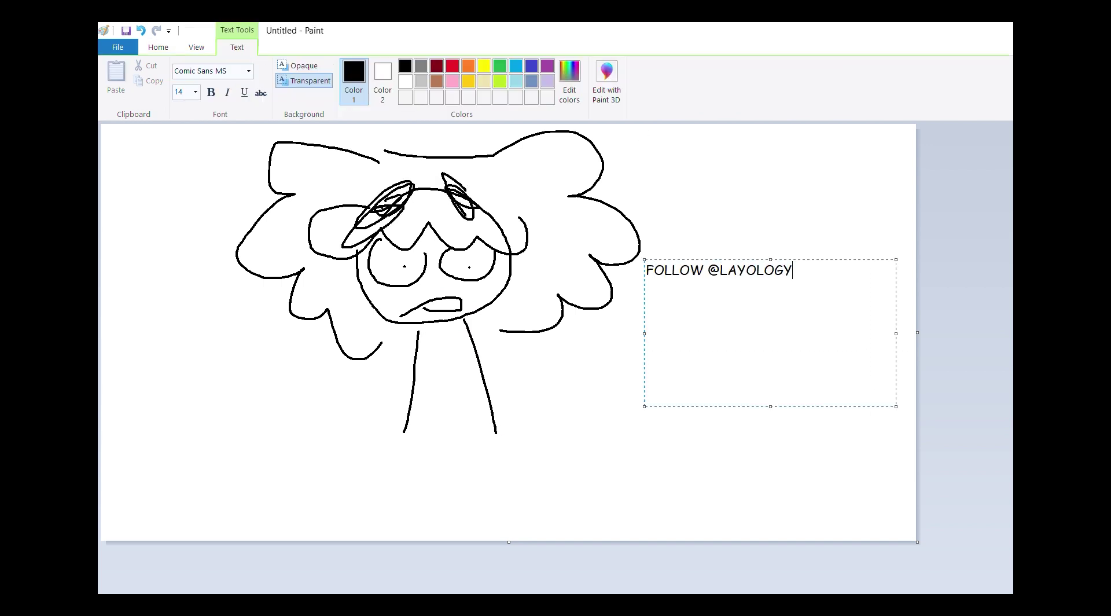